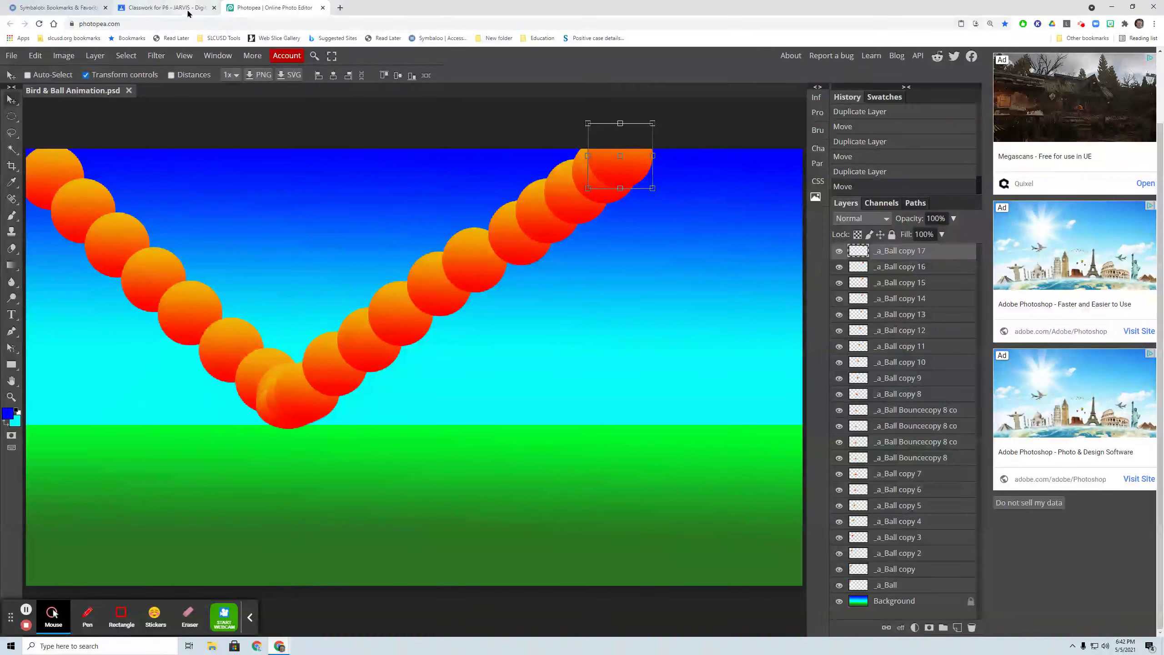
# - Copy the Bird Sprite.jpg image from the Simultaneous Animations assignment and return to Classwork
pyautogui.click(165, 7)
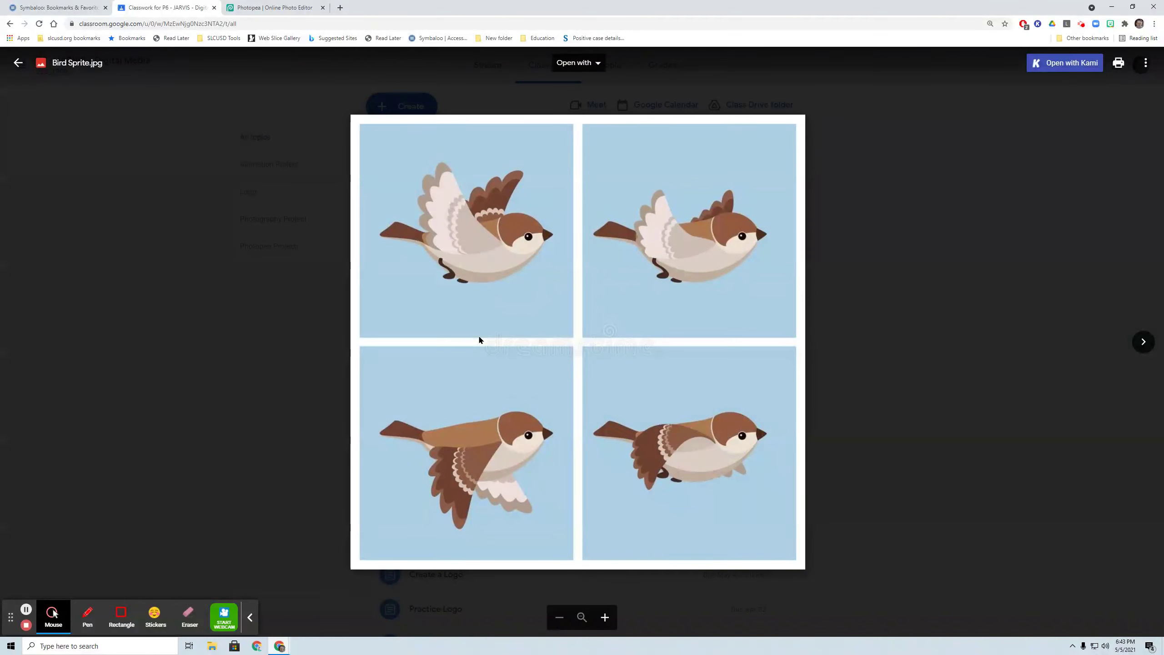
pyautogui.rightClick(478, 281)
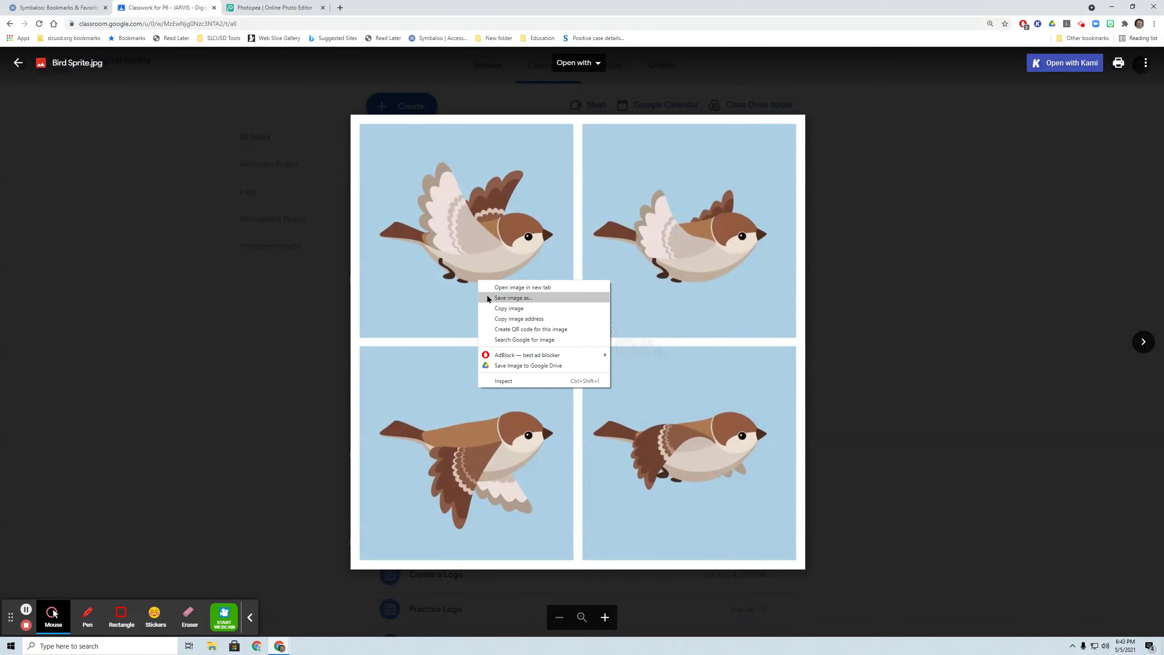
pyautogui.click(490, 310)
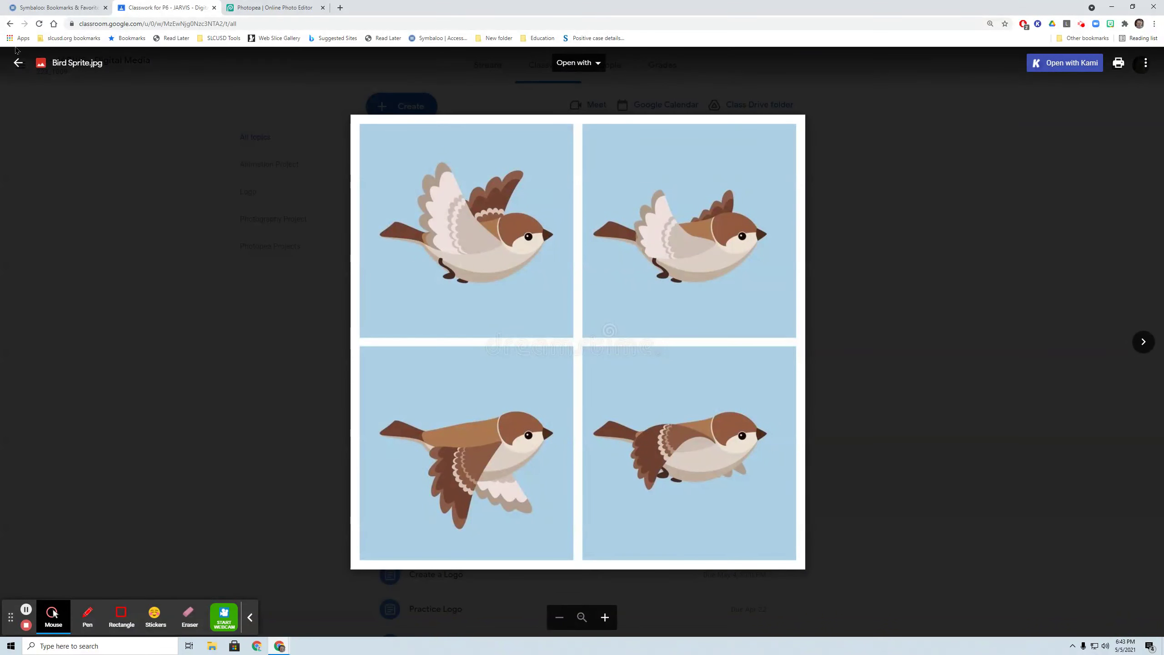
pyautogui.click(17, 63)
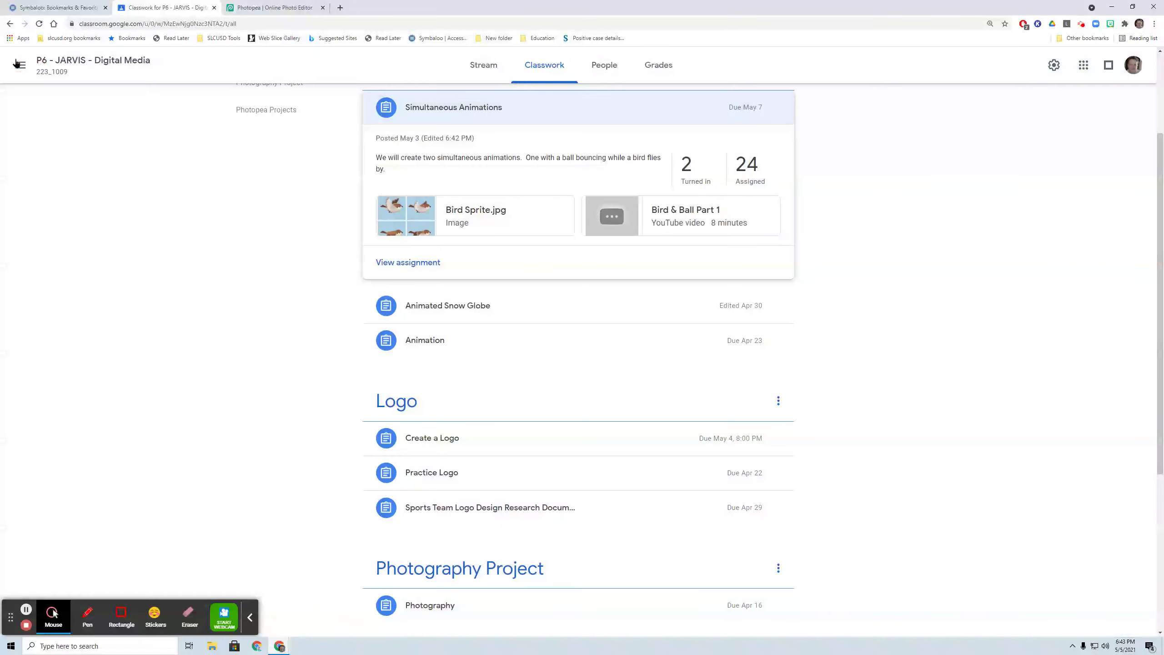
# - Paste the copied bird sprite sheet into Bird & Ball Animation.psd as Layer 1
pyautogui.click(257, 9)
pyautogui.click(35, 55)
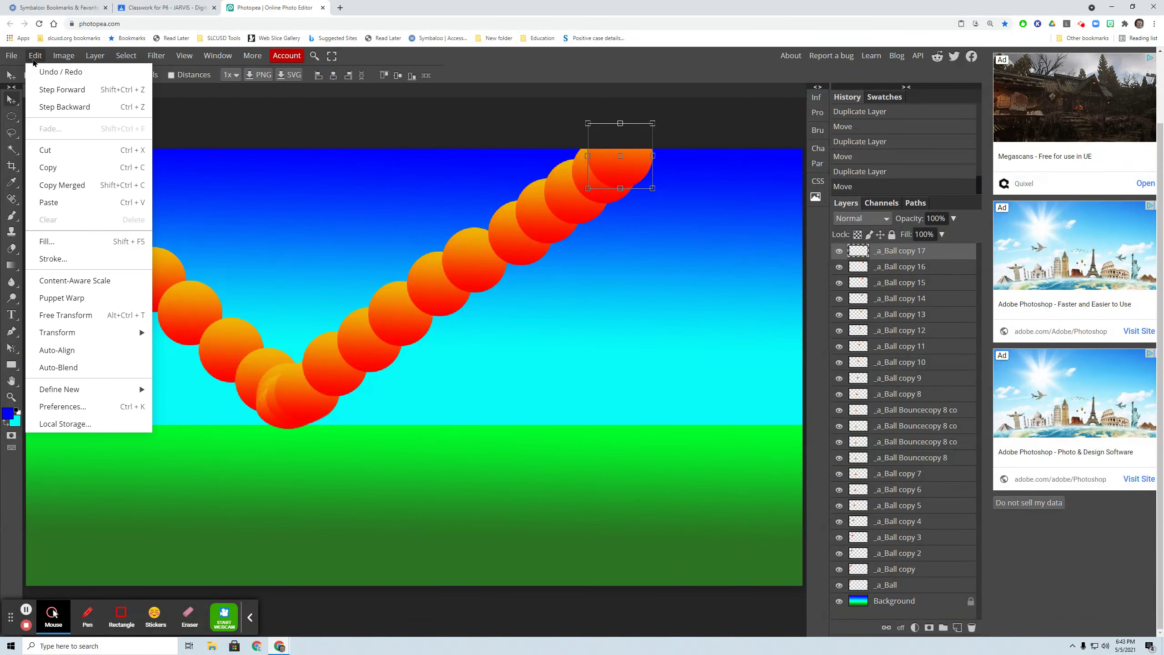
pyautogui.click(46, 204)
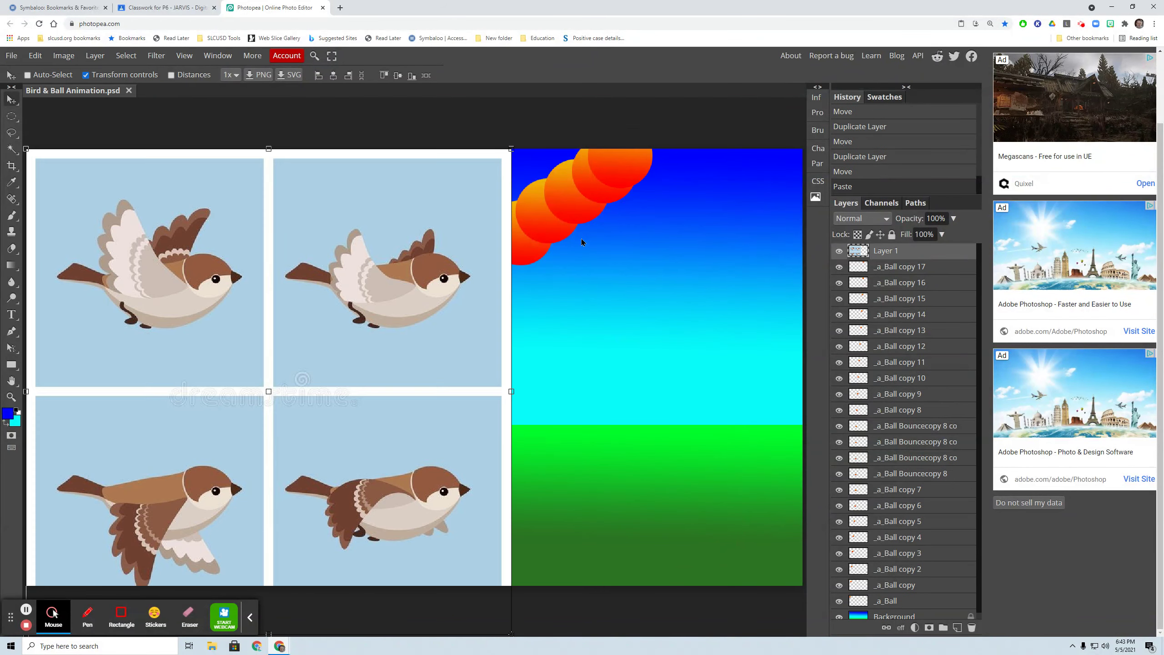
pyautogui.doubleClick(907, 253)
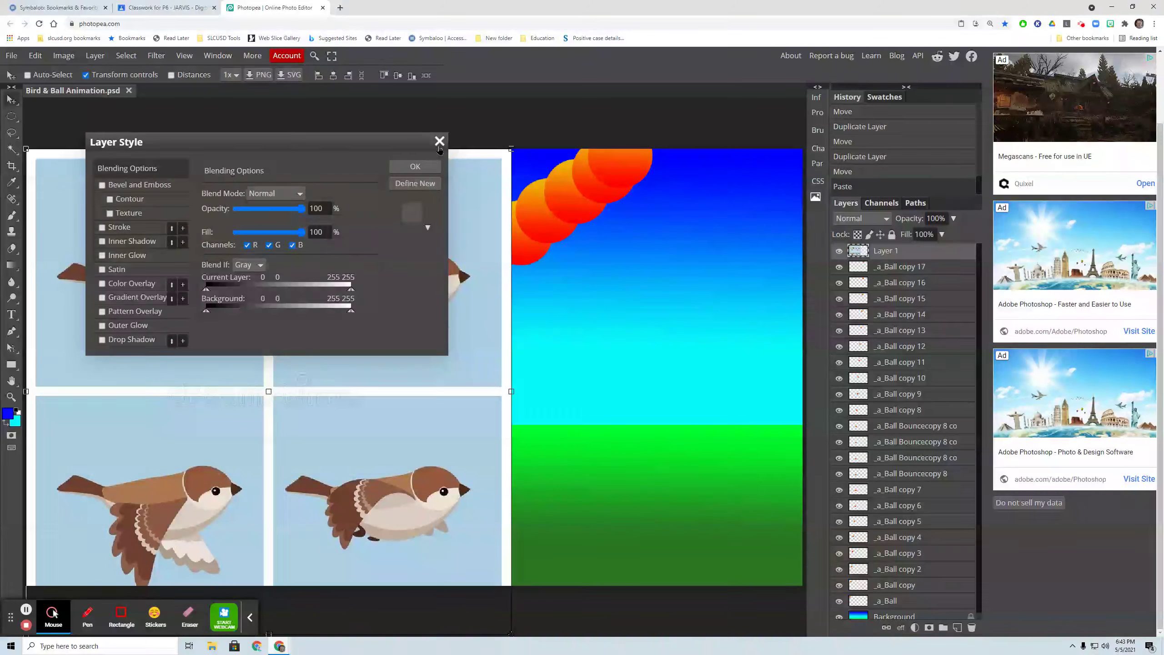
pyautogui.press('Return')
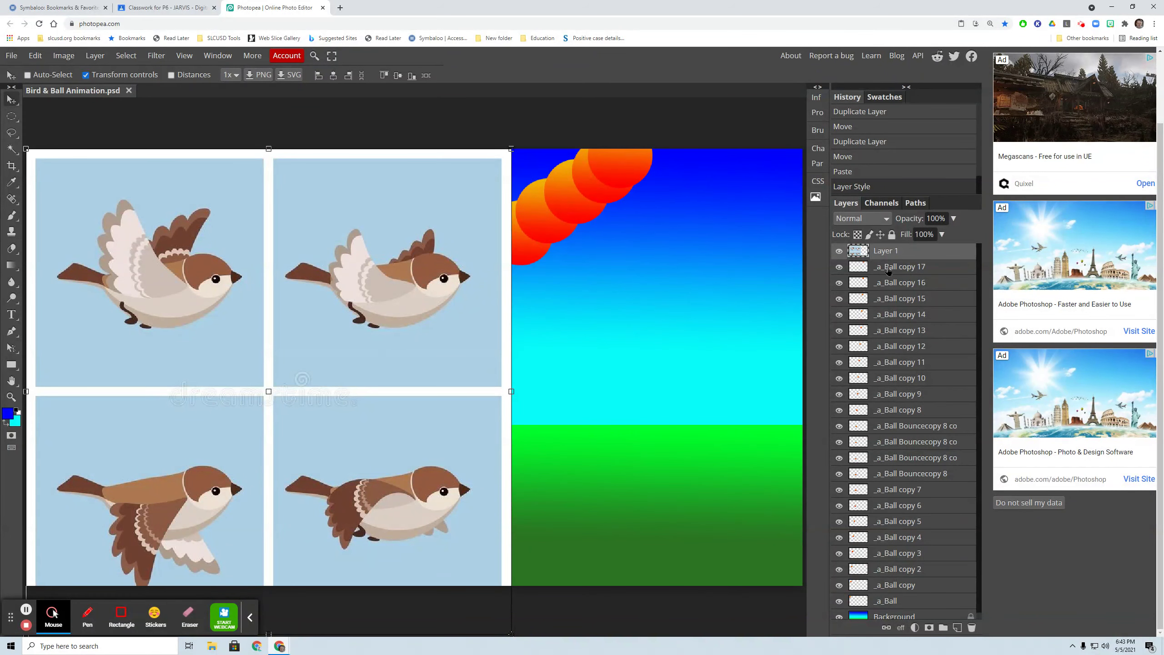
# - Rename the pasted Layer 1 to 'Birds Sprite Master'
pyautogui.doubleClick(906, 253)
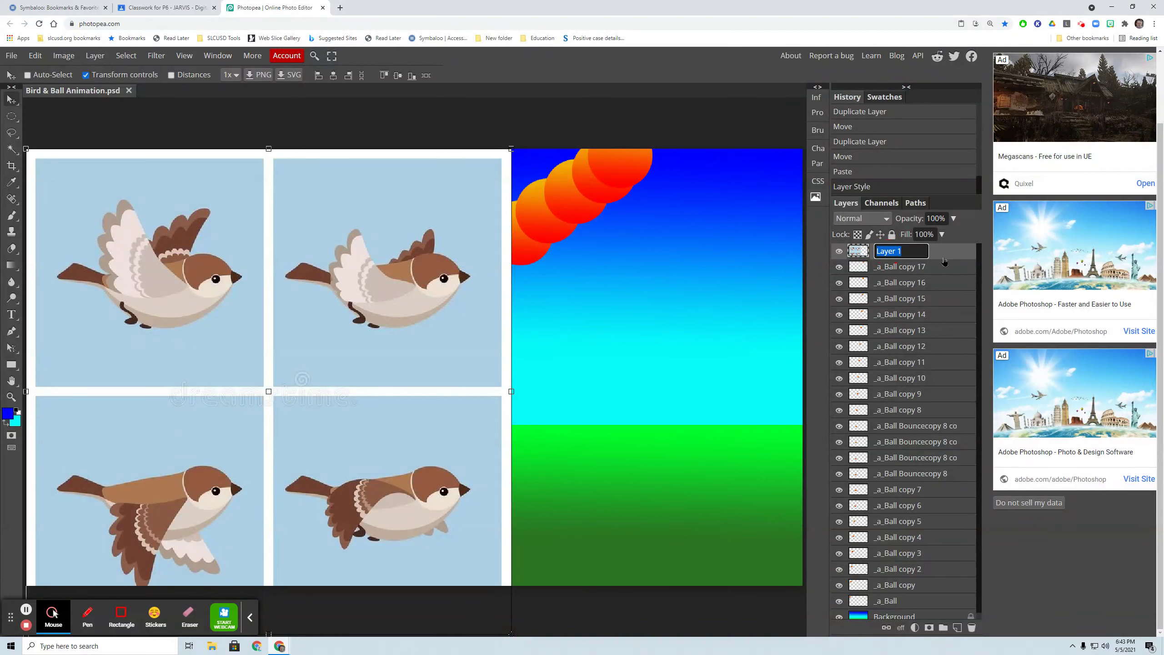
pyautogui.write('M')
pyautogui.press('BackSpace')
pyautogui.write('Birds Sprite Master')
pyautogui.press('Return')
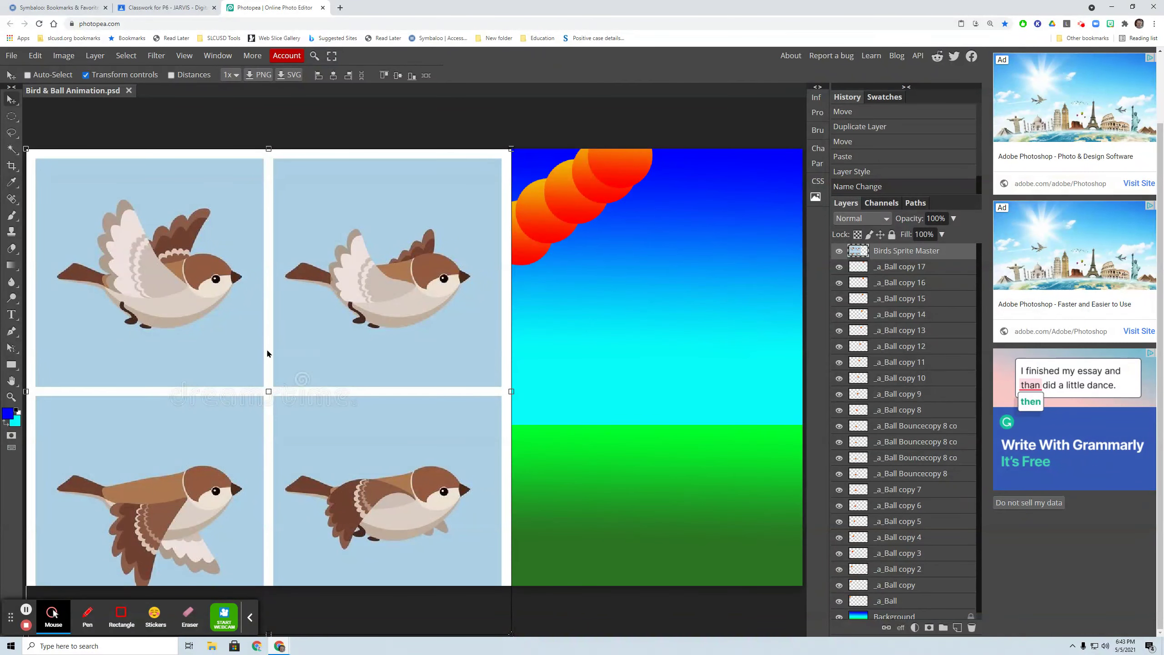
pyautogui.click(88, 614)
pyautogui.moveTo(248, 221); pyautogui.dragTo(245, 248)
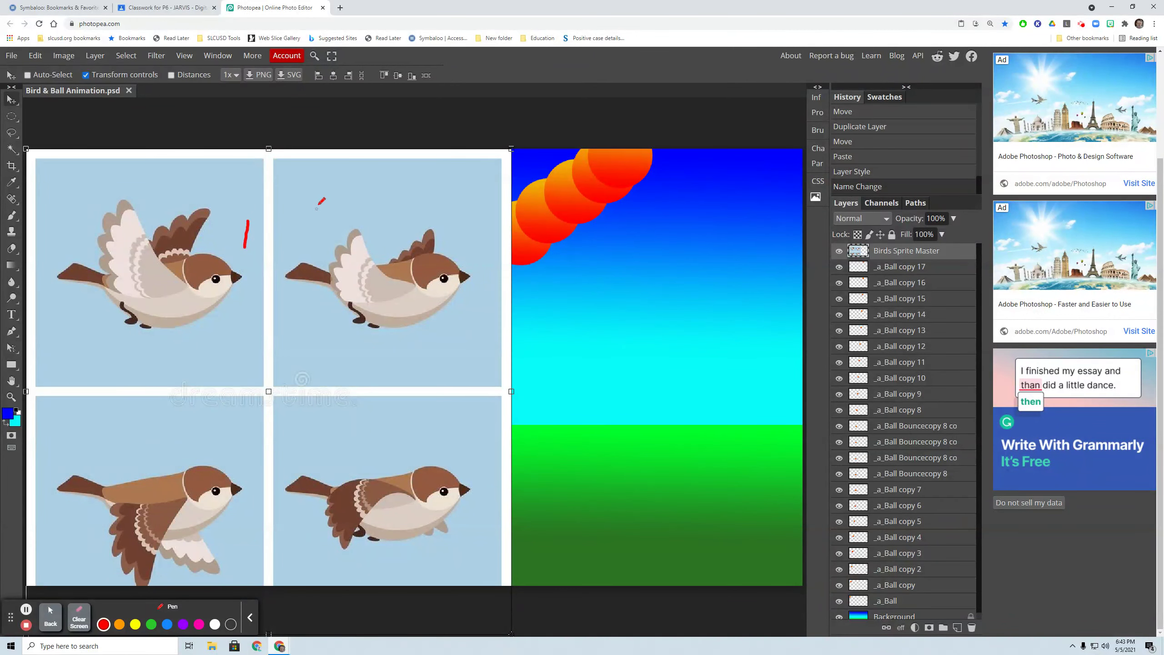
pyautogui.moveTo(324, 200)
pyautogui.mouseDown()
pyautogui.moveTo(347, 201)
pyautogui.moveTo(349, 228)
pyautogui.mouseUp()
pyautogui.moveTo(155, 413)
pyautogui.mouseDown()
pyautogui.moveTo(179, 437)
pyautogui.moveTo(155, 451)
pyautogui.mouseUp()
pyautogui.moveTo(316, 416)
pyautogui.mouseDown()
pyautogui.moveTo(312, 433)
pyautogui.moveTo(332, 439)
pyautogui.mouseUp()
pyautogui.moveTo(339, 403); pyautogui.dragTo(329, 459)
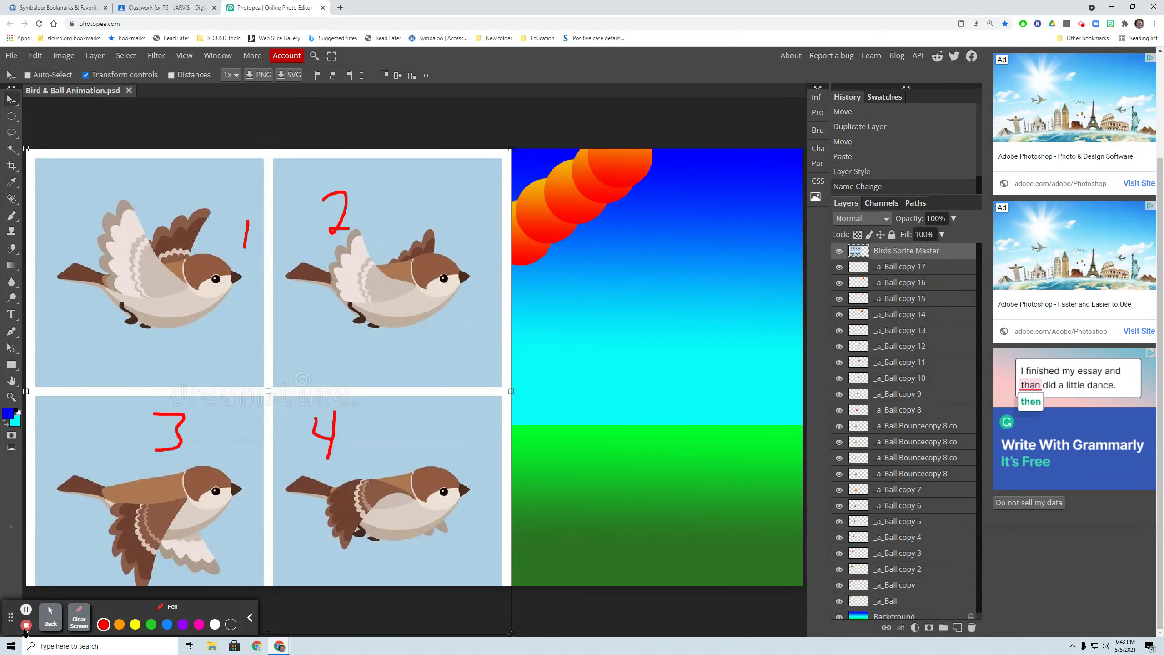
pyautogui.click(78, 617)
pyautogui.click(51, 616)
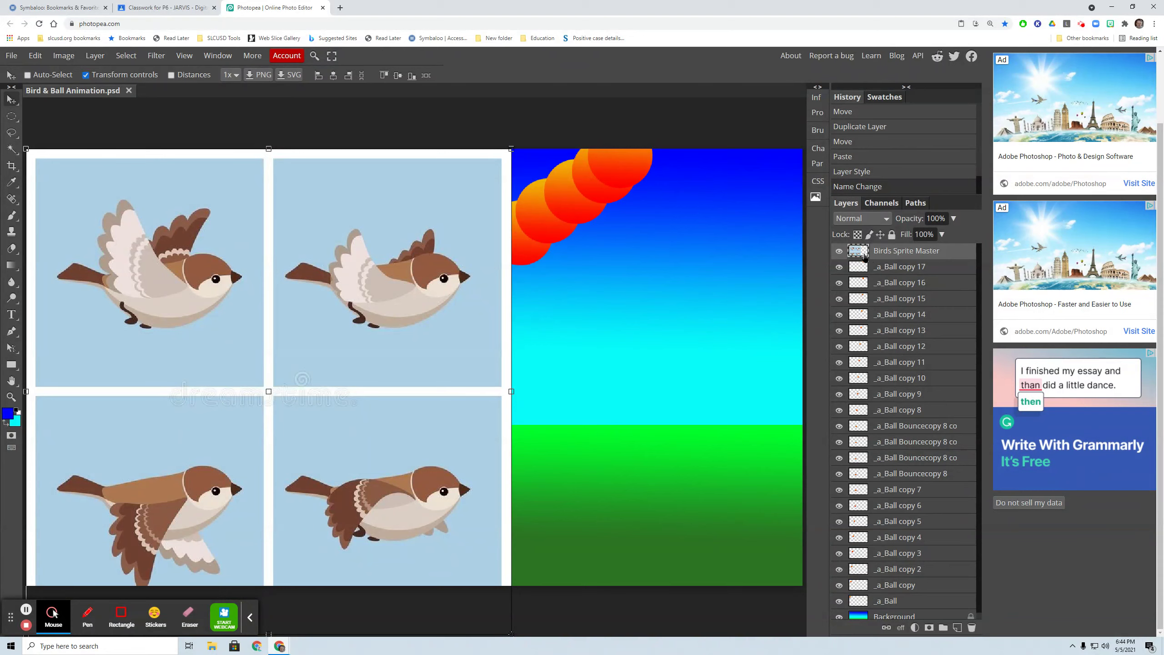
# - Use the Magic Wand to select and delete the top-left frame's light-blue background
pyautogui.click(10, 152)
pyautogui.click(68, 167)
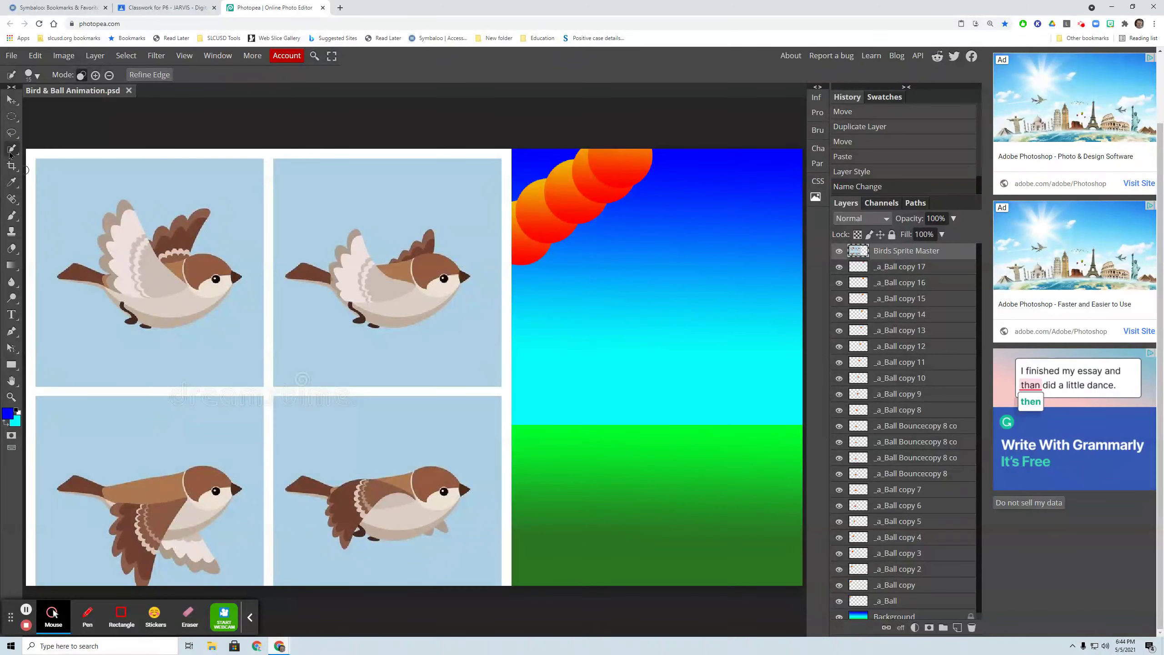
pyautogui.click(15, 155)
pyautogui.click(52, 151)
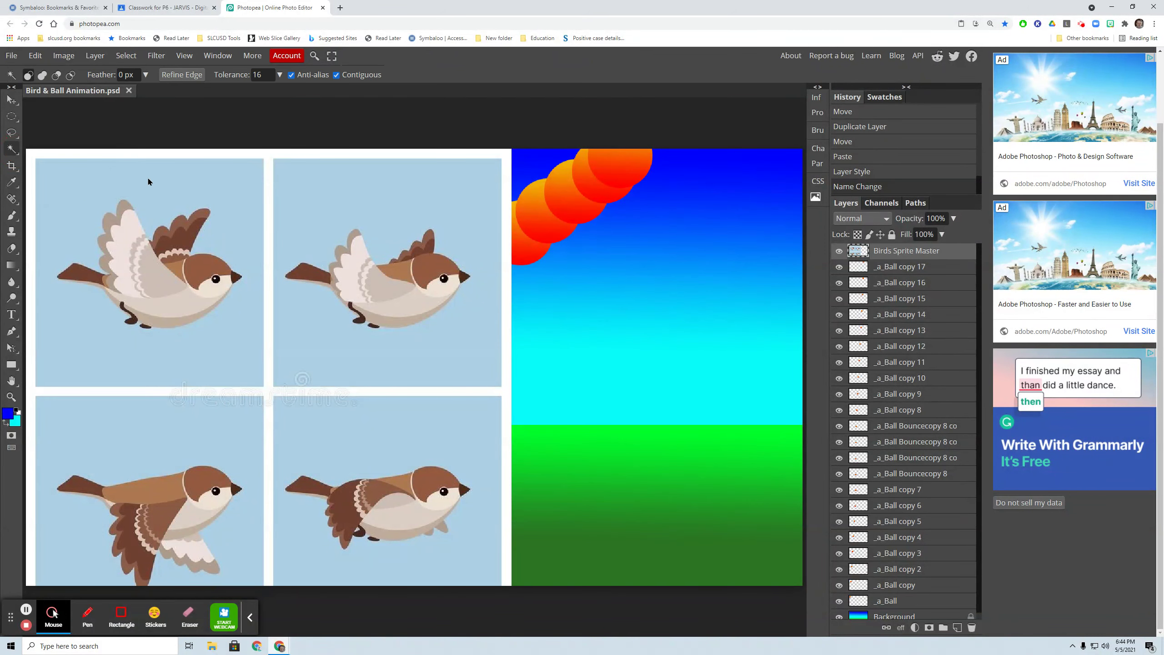
pyautogui.click(172, 184)
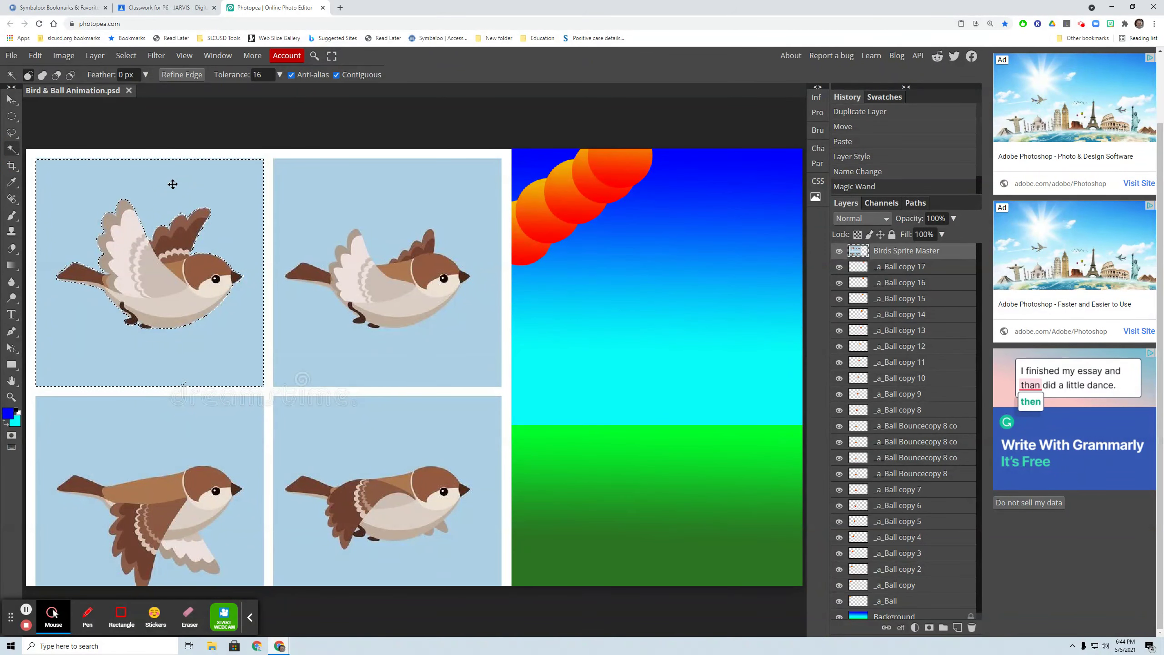
pyautogui.press('Delete')
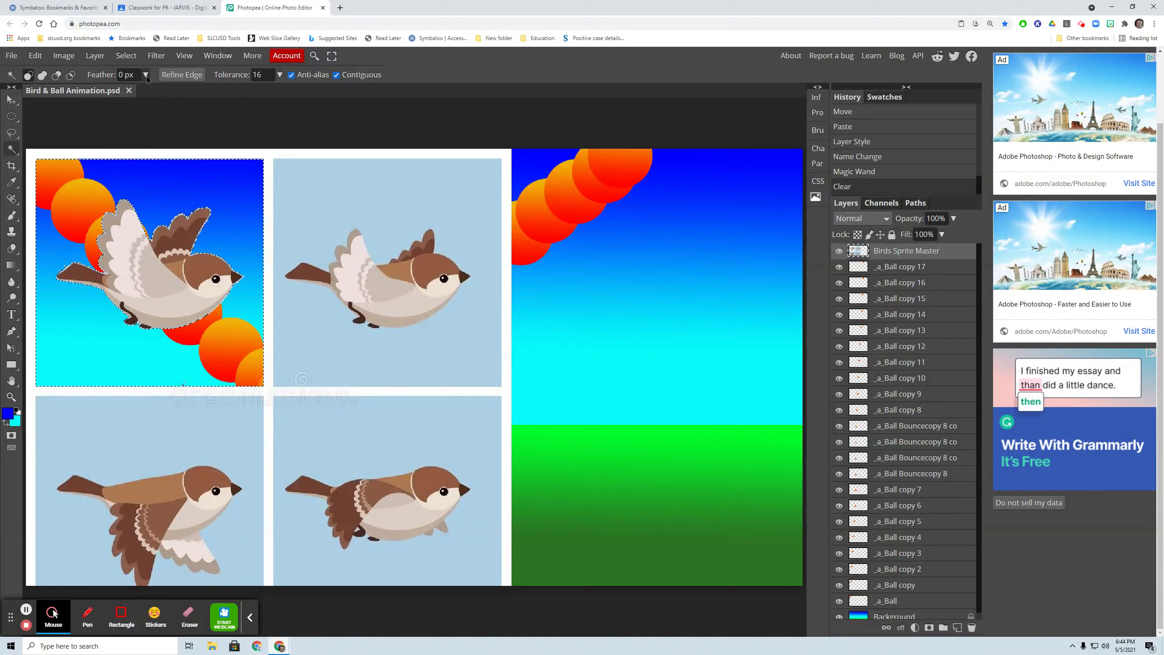
pyautogui.click(278, 76)
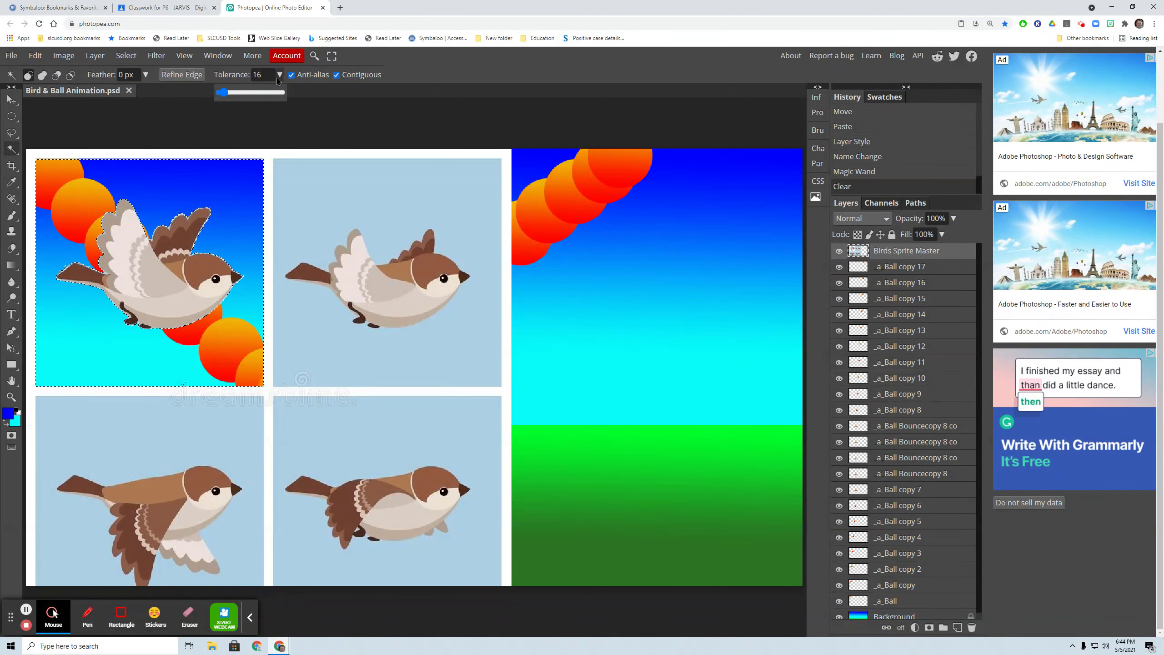
pyautogui.click(278, 79)
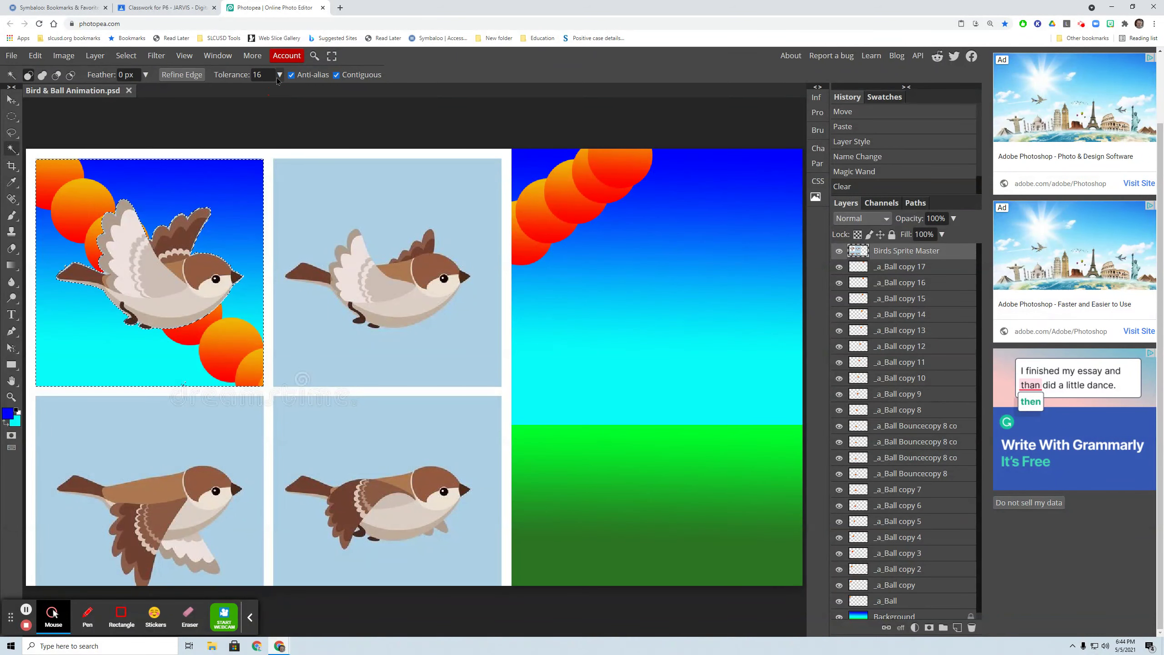
pyautogui.click(126, 55)
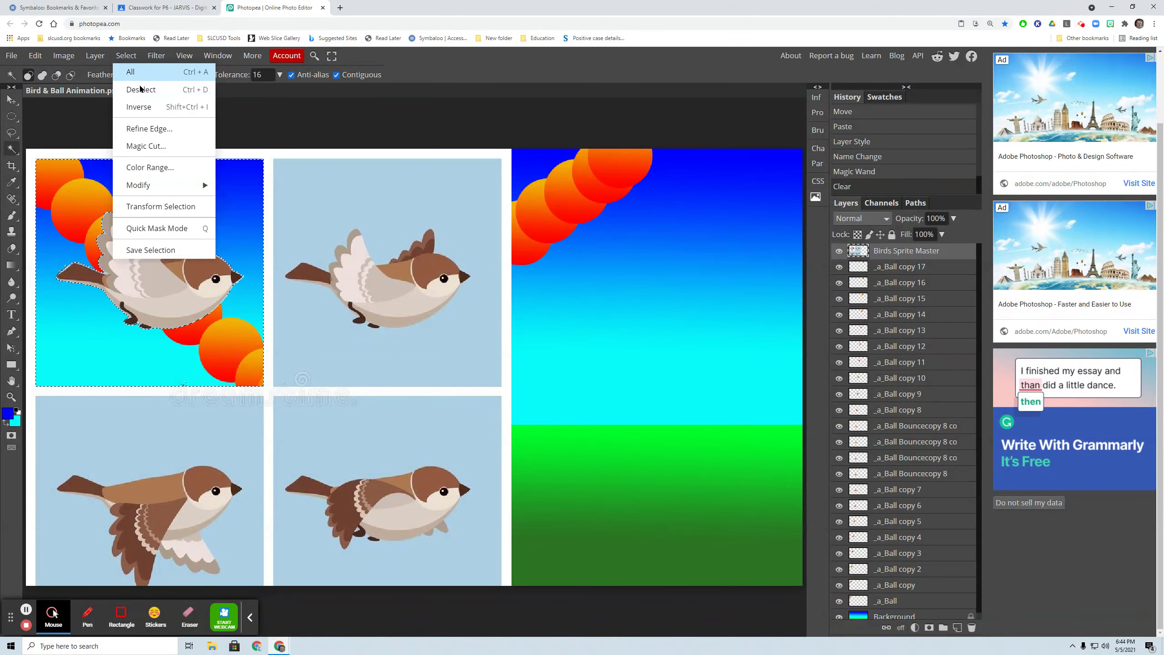
# - Magic Wand-delete the light-blue backgrounds of the top-right, bottom-left and bottom-right bird frames
pyautogui.click(140, 89)
pyautogui.click(371, 189)
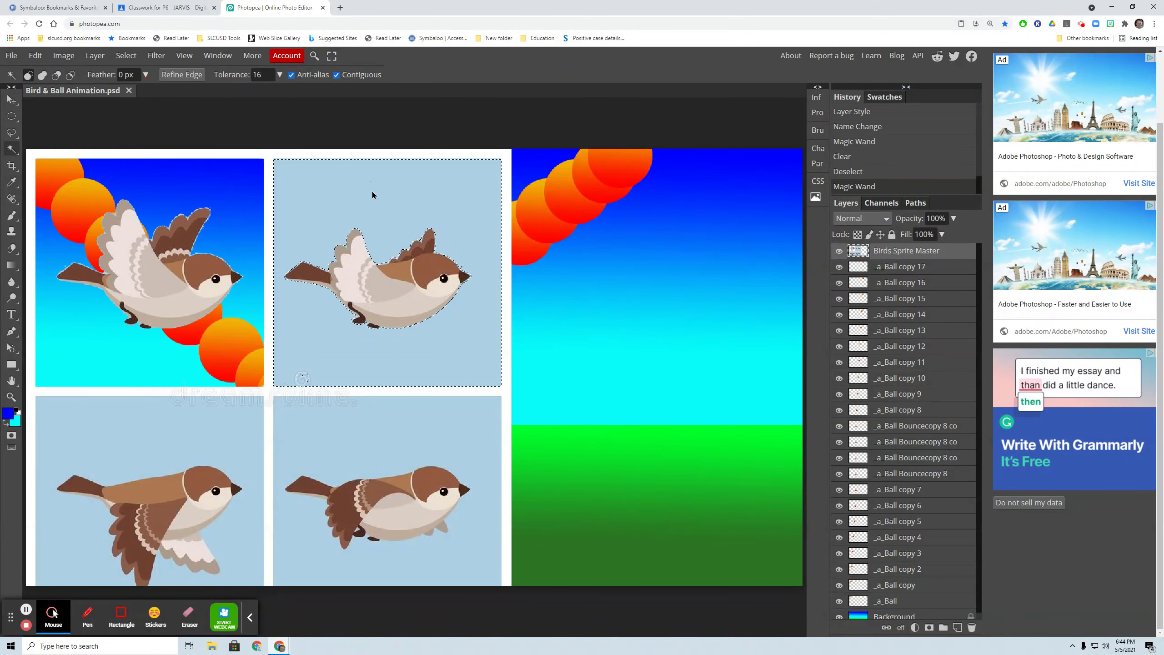
pyautogui.press('Delete')
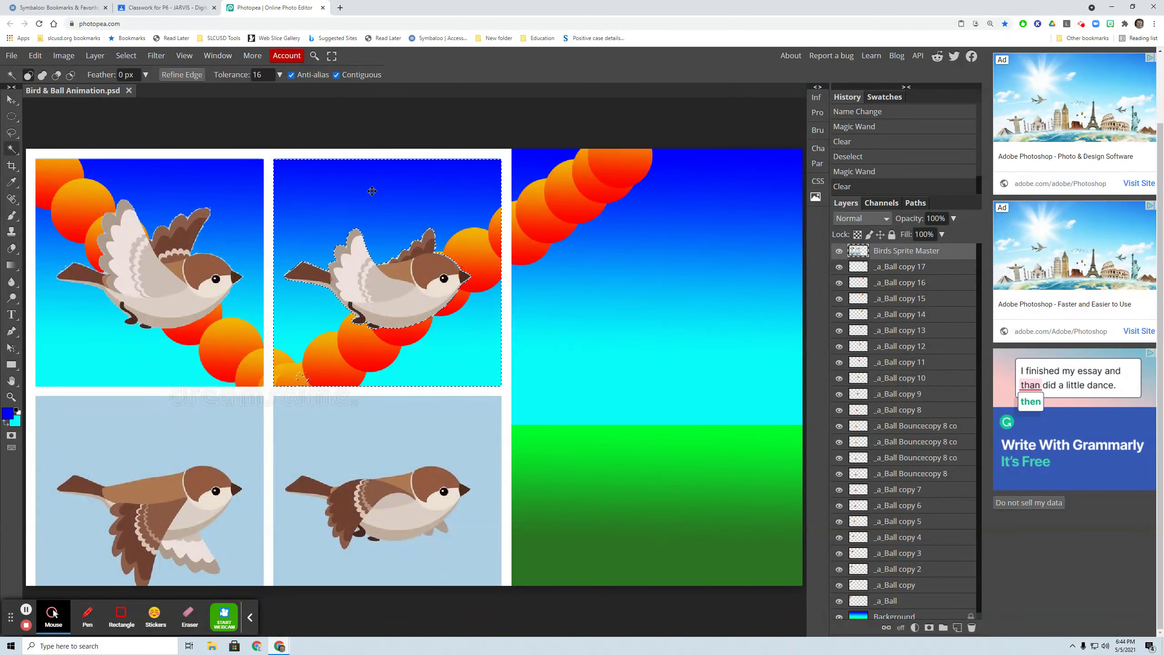
pyautogui.hotkey('ctrl', 'd')
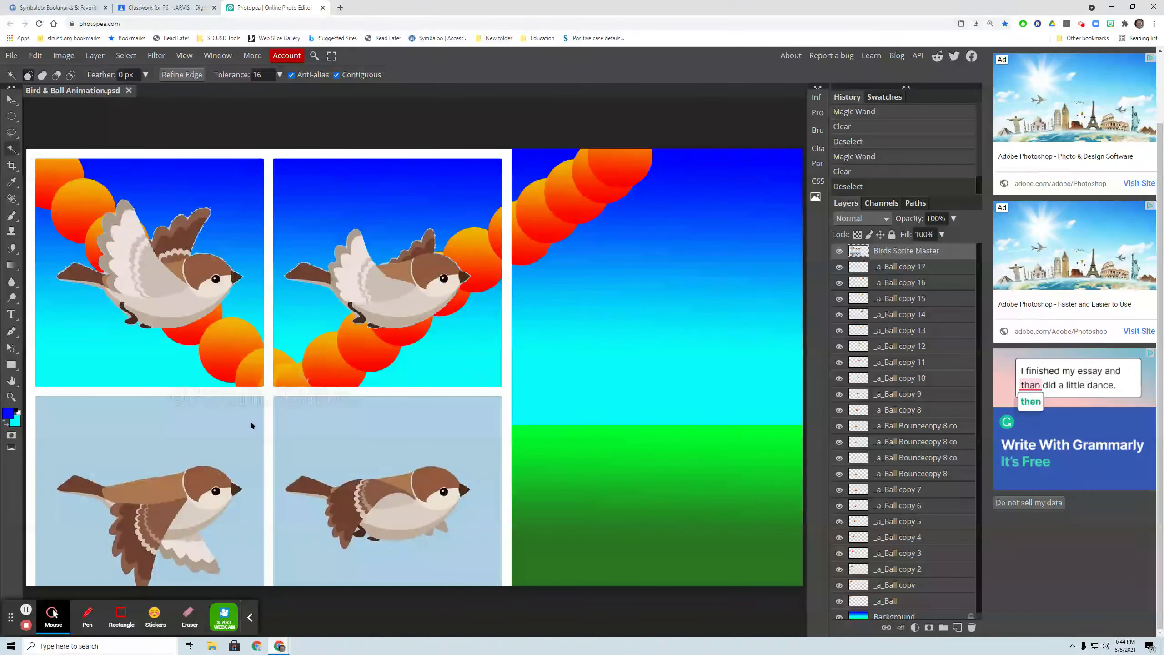
pyautogui.click(222, 433)
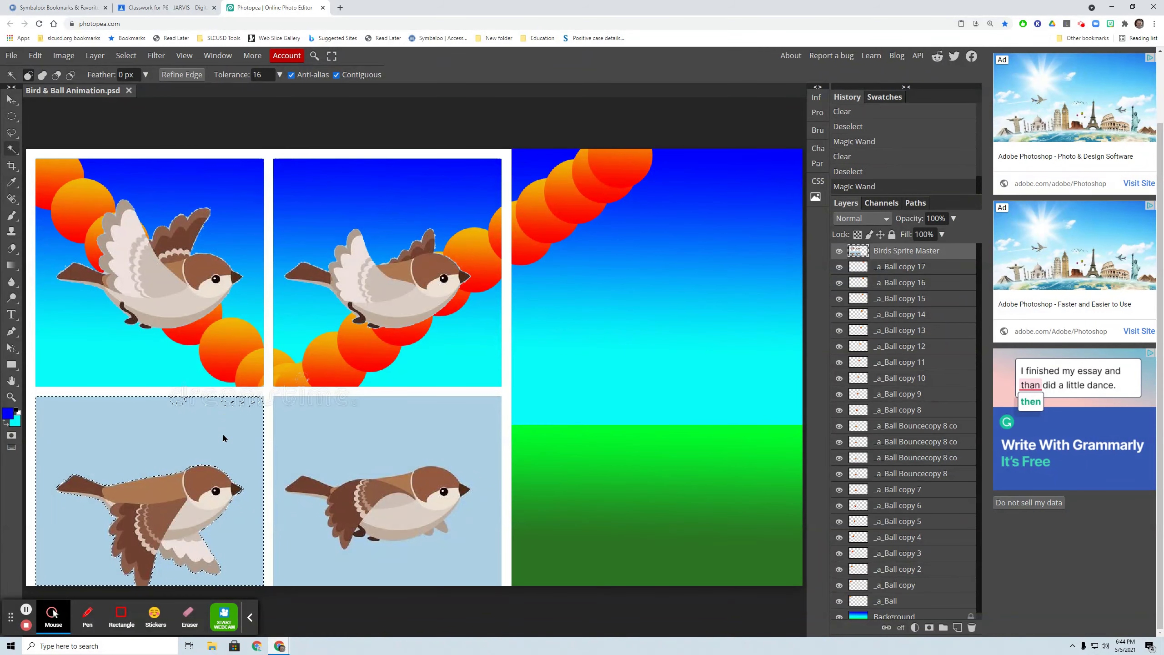
pyautogui.press('Delete')
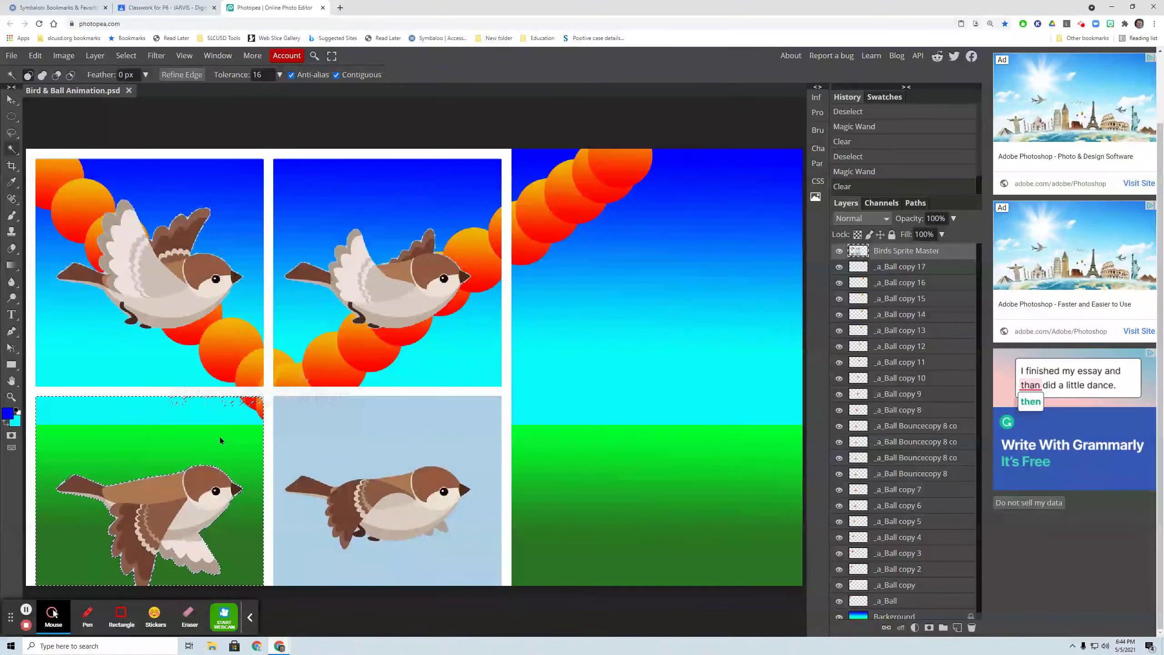
pyautogui.hotkey('ctrl', 'd')
pyautogui.click(415, 462)
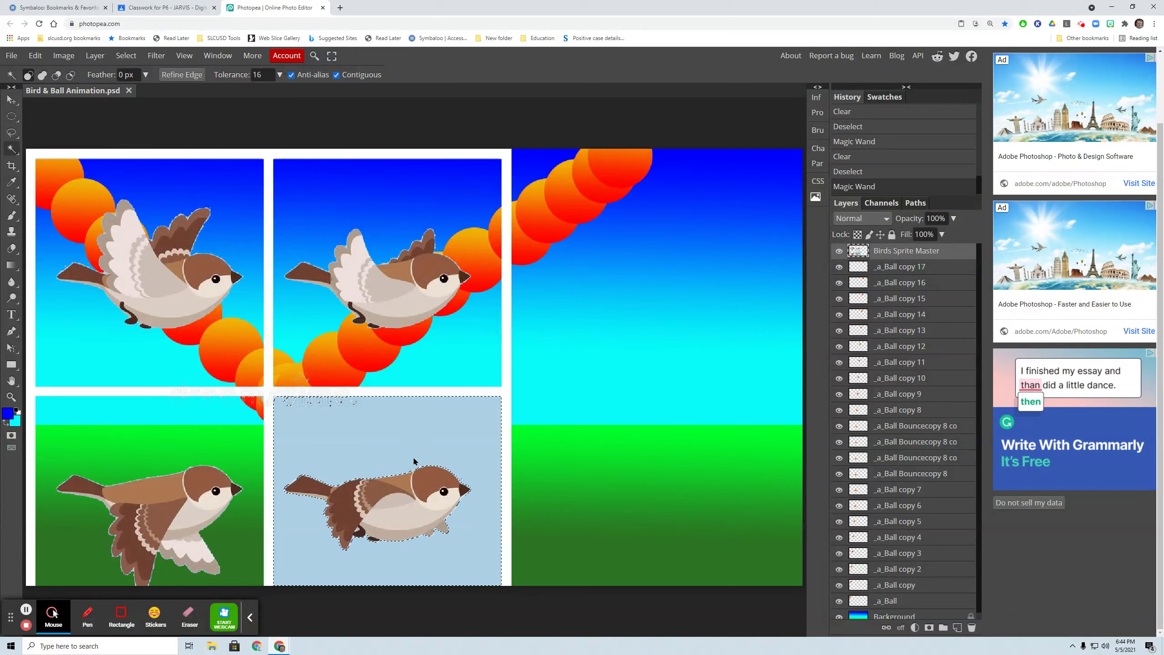
pyautogui.press('Delete')
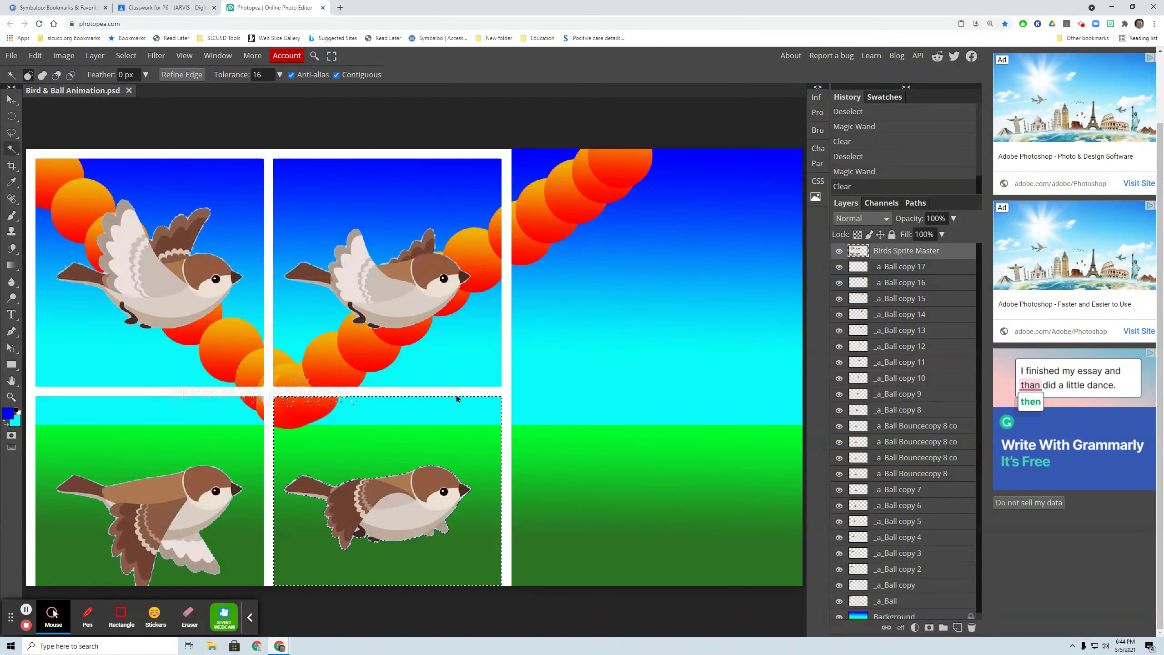
pyautogui.hotkey('ctrl', 'd')
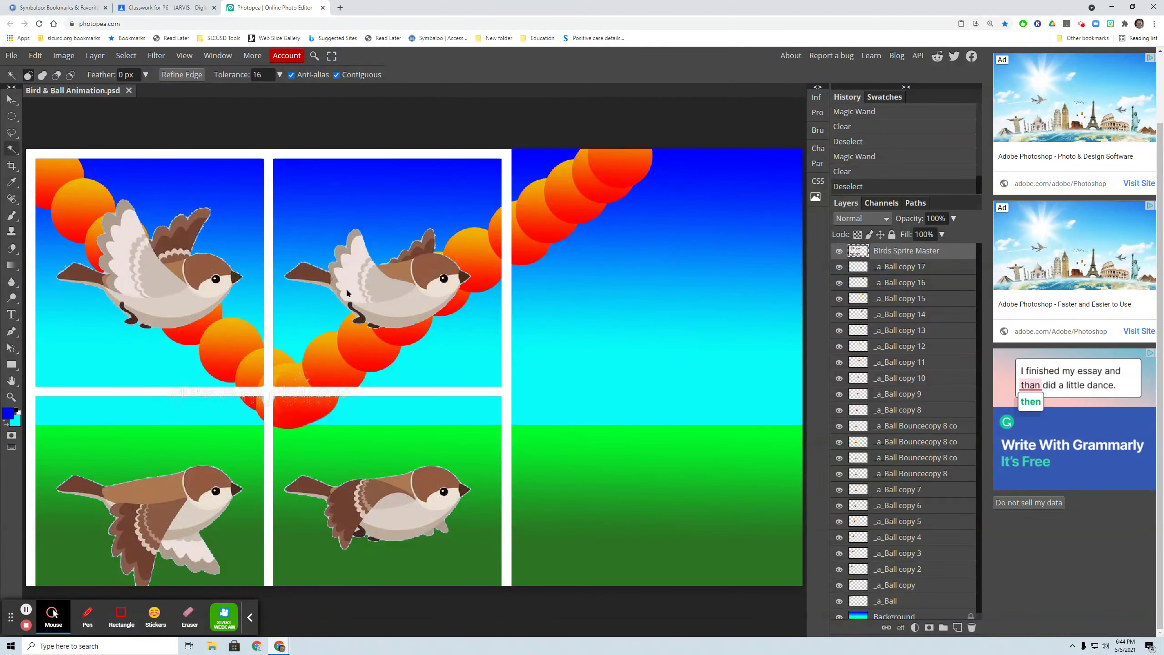
pyautogui.click(87, 615)
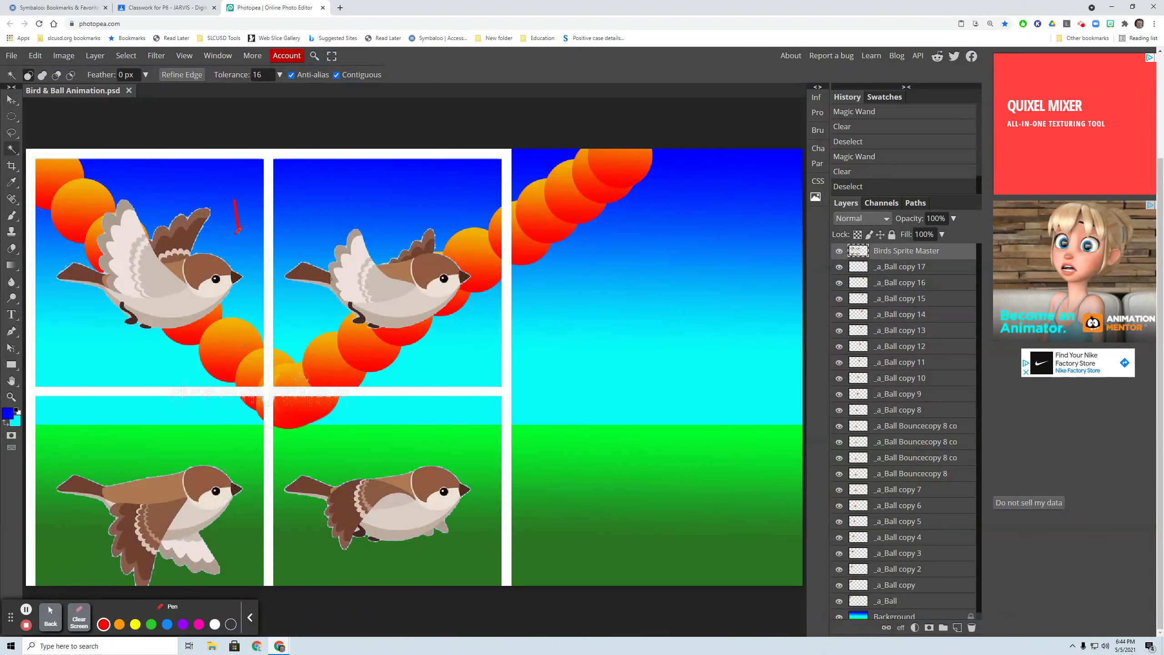
pyautogui.click(79, 617)
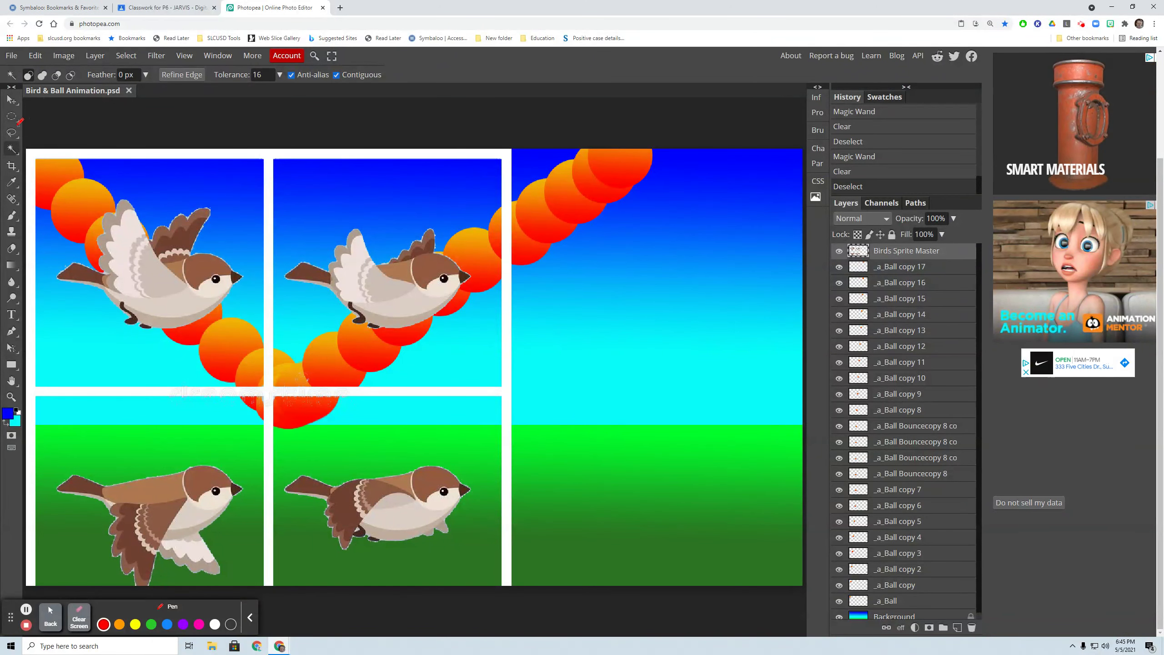
# - Select the top-left bird with a rectangular marquee and cut it from the sprite sheet
pyautogui.click(51, 616)
pyautogui.click(53, 616)
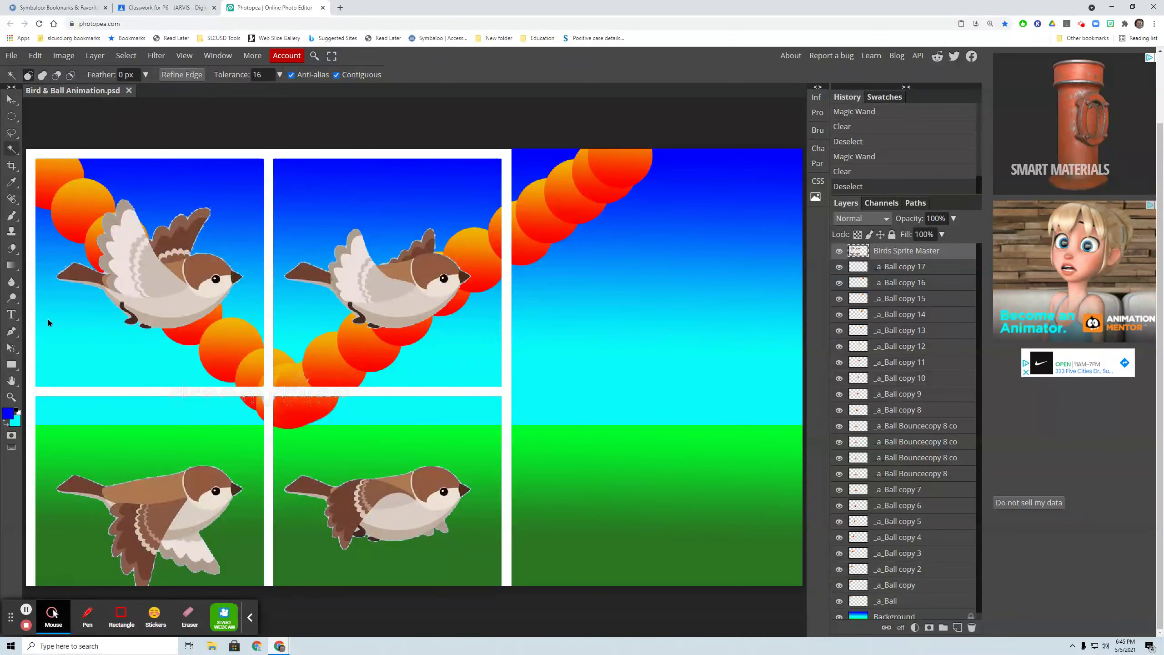
pyautogui.rightClick(12, 117)
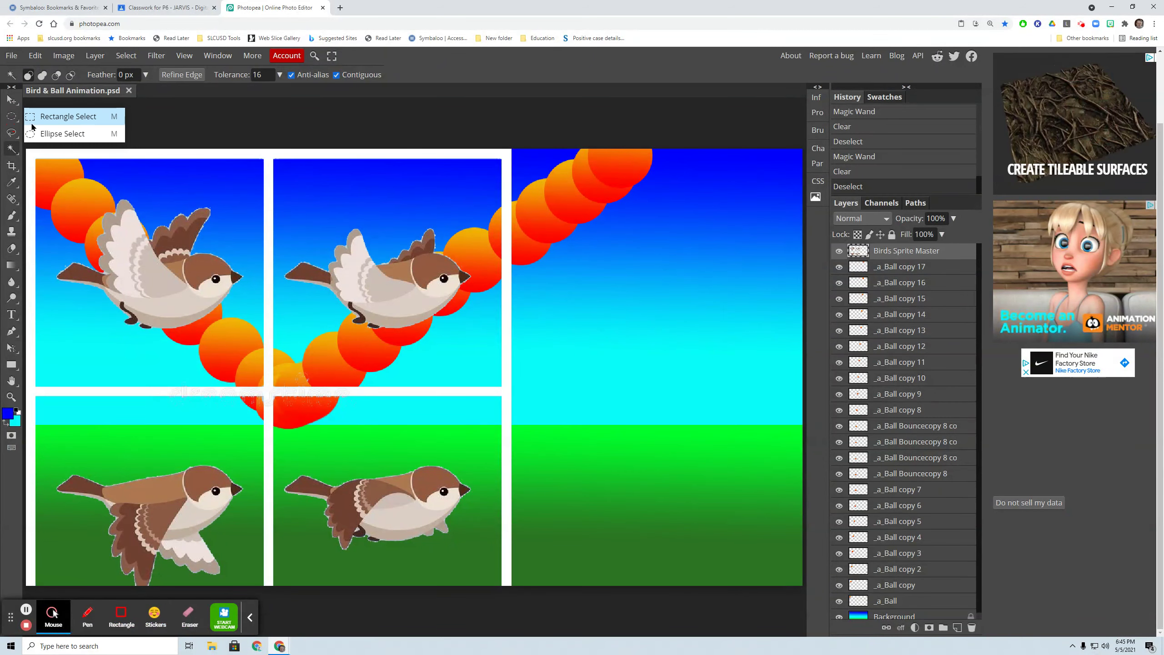
pyautogui.click(33, 119)
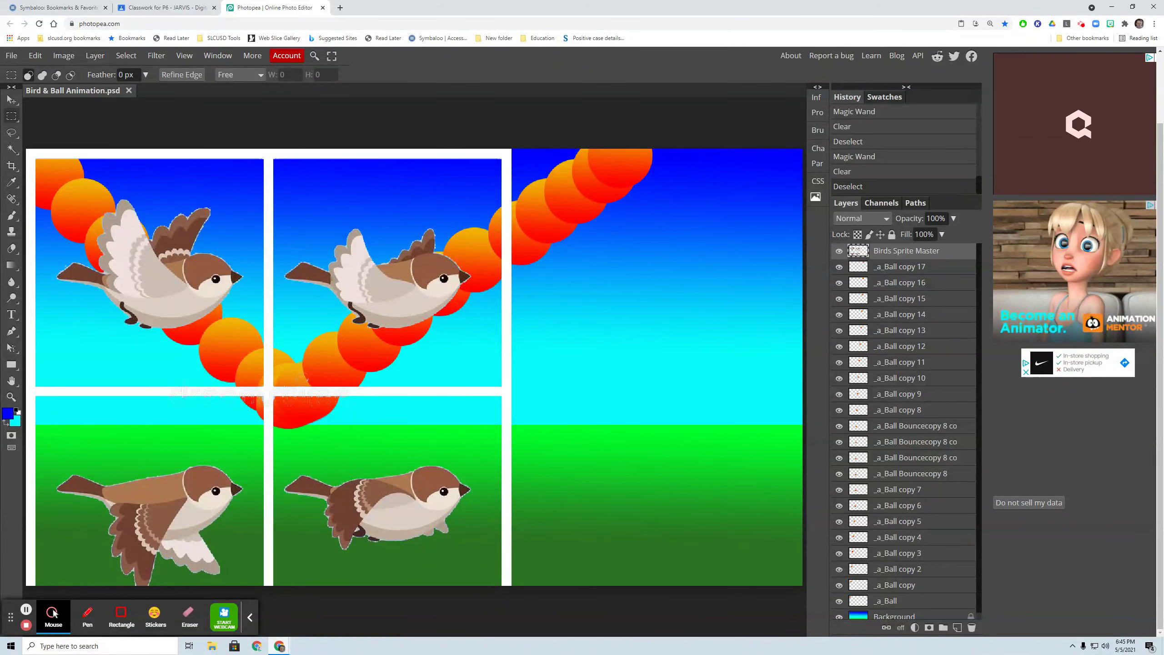
pyautogui.click(839, 617)
pyautogui.click(838, 617)
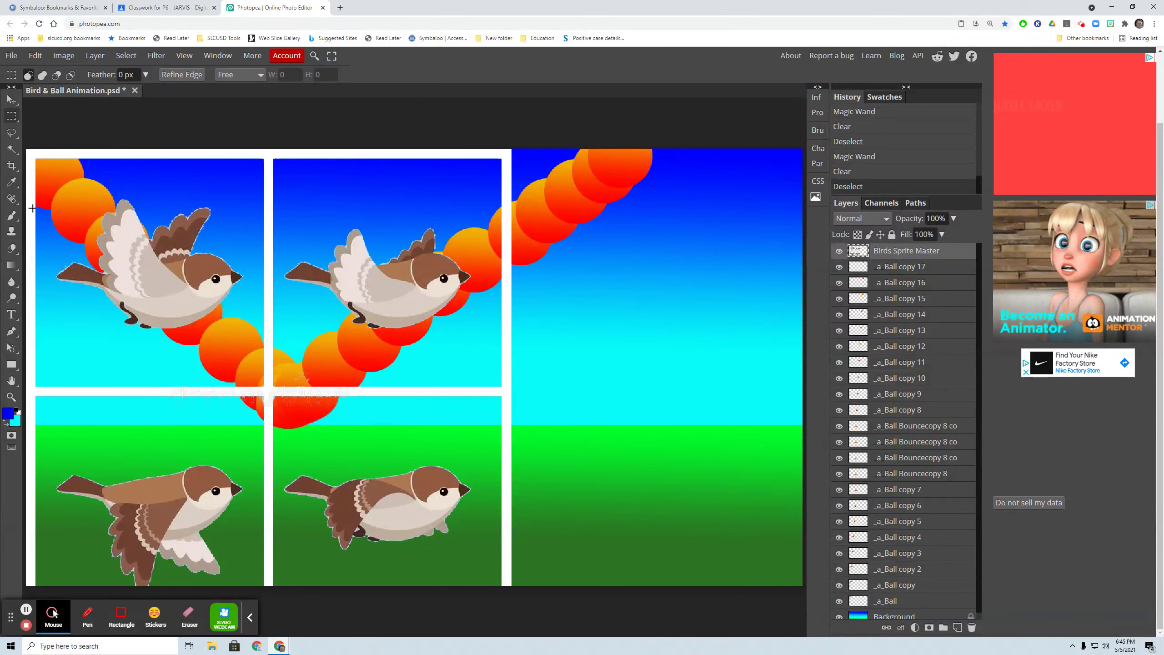
pyautogui.moveTo(44, 184); pyautogui.dragTo(252, 347)
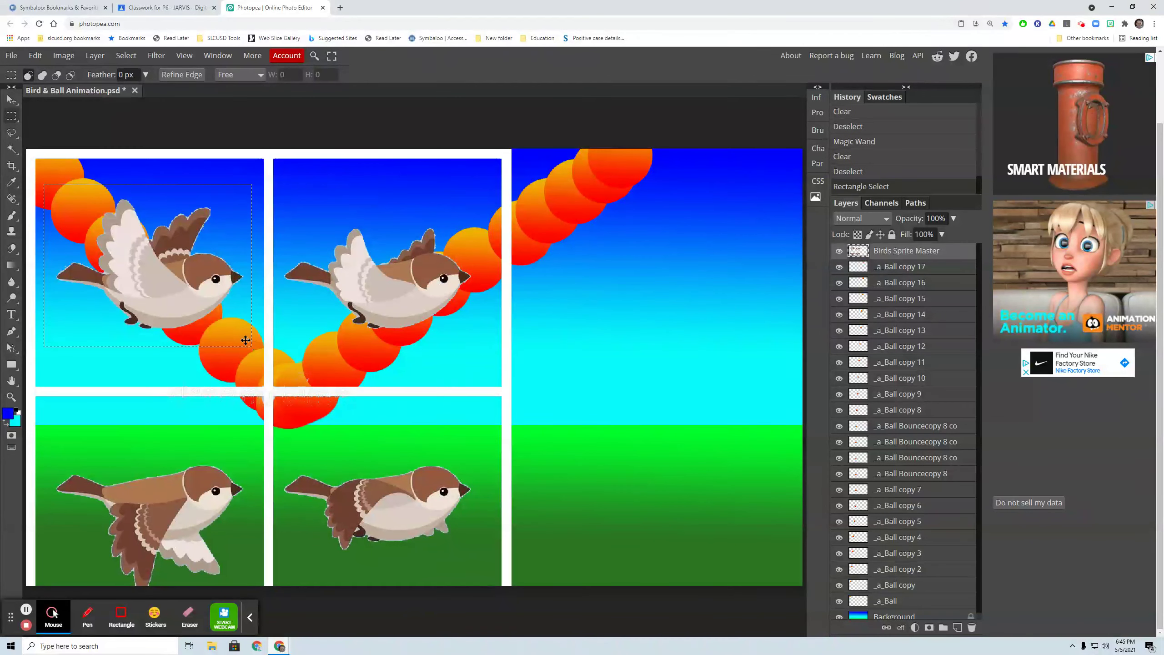
pyautogui.click(36, 56)
pyautogui.click(48, 150)
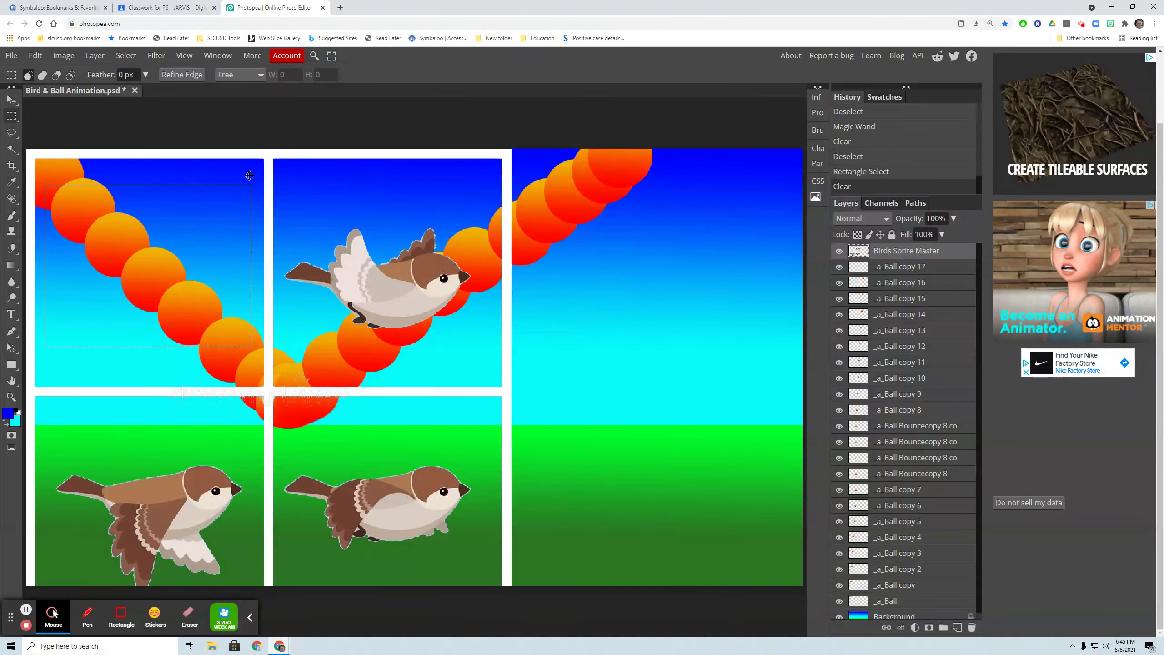
# - Add a new empty layer named 'Bird 1'
pyautogui.click(957, 628)
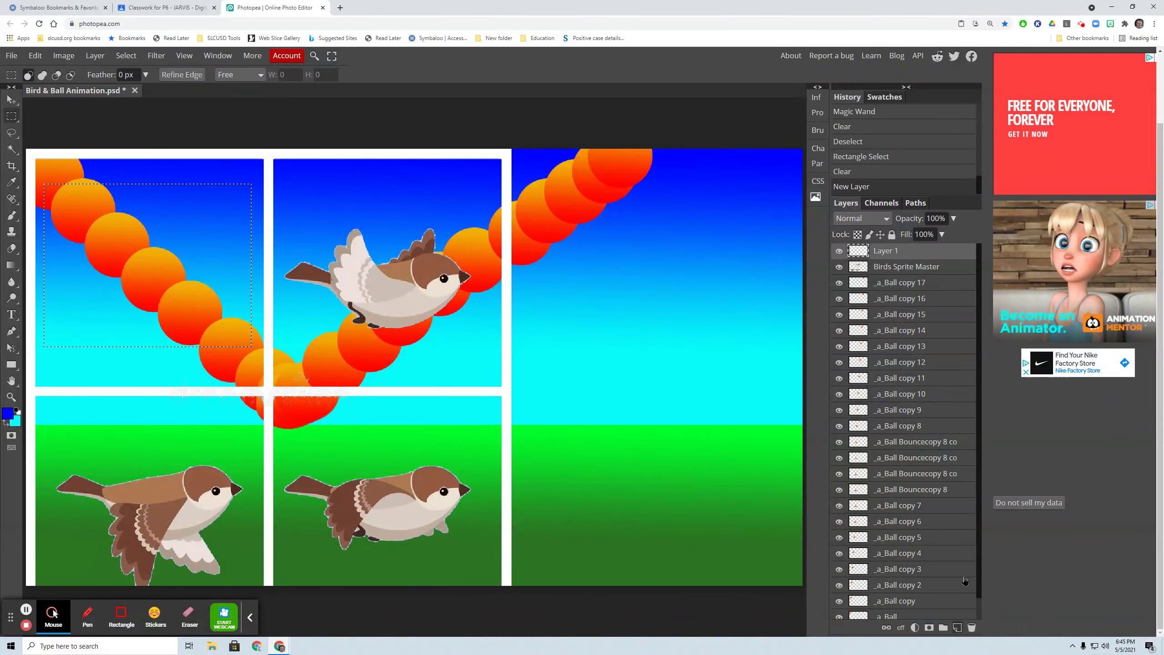
pyautogui.doubleClick(898, 252)
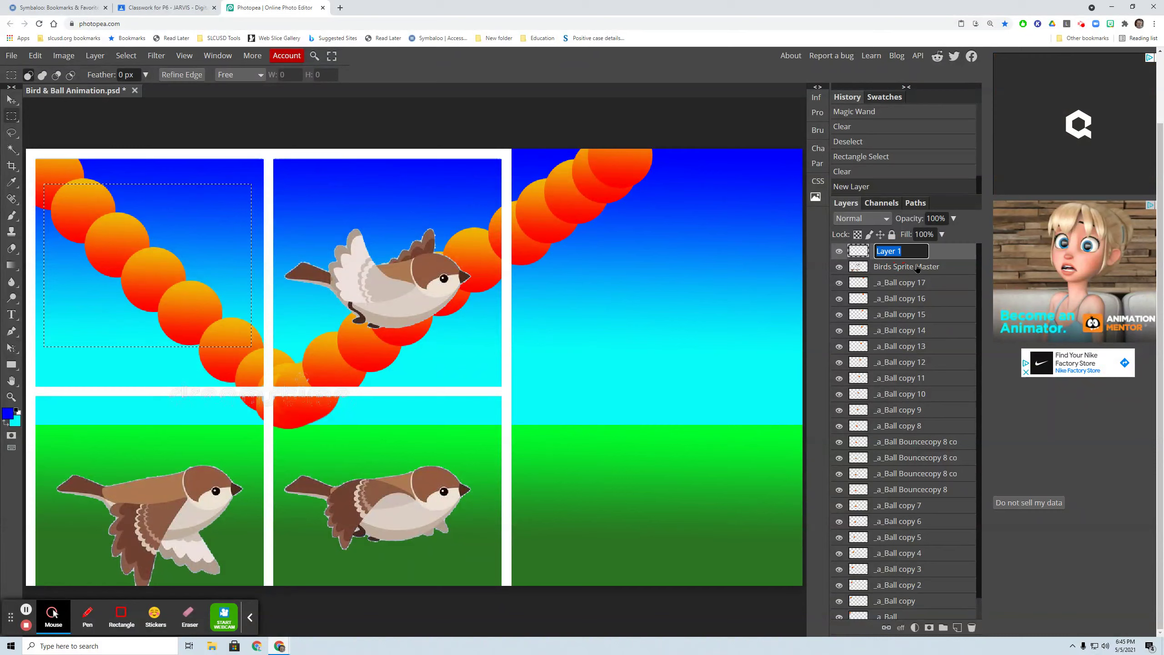
pyautogui.write('Bird')
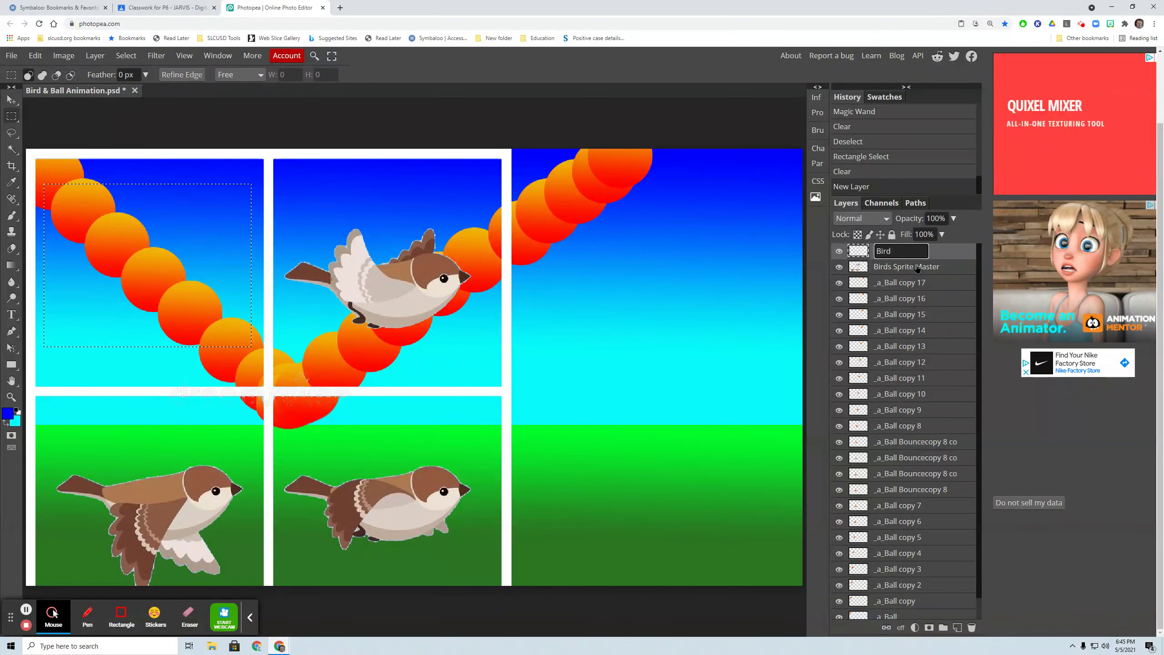
pyautogui.write(' 1')
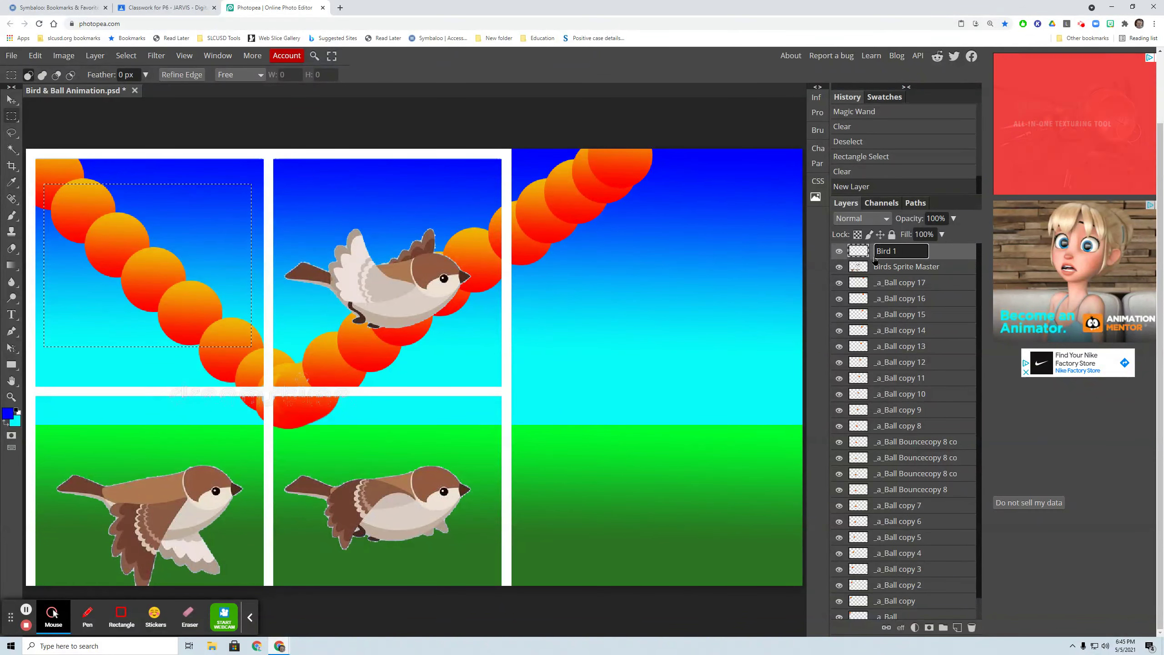
pyautogui.click(853, 252)
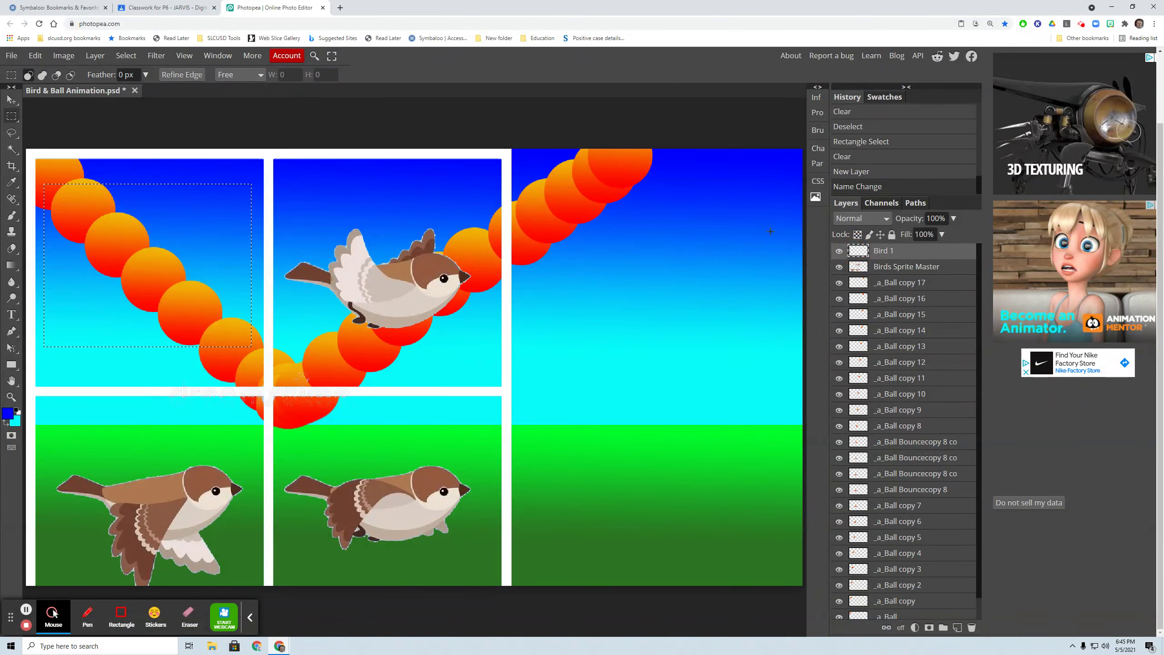
# - Paste the cut bird onto Bird 1 and hide the Birds Sprite Master layer
pyautogui.hotkey('ctrl', 'd')
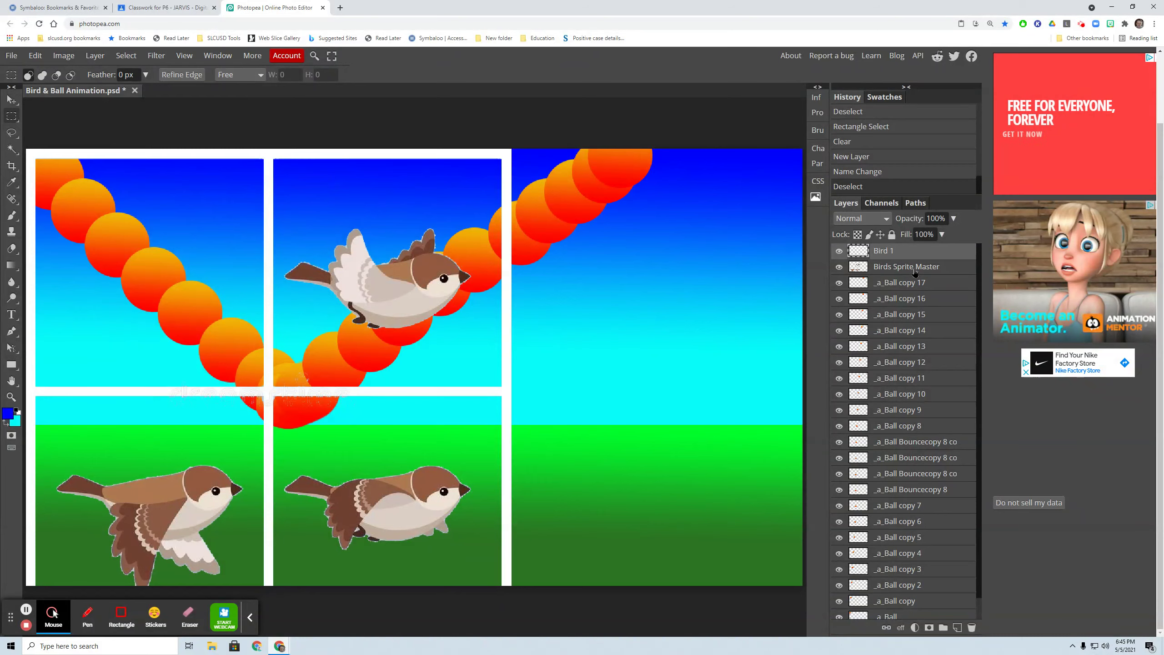
pyautogui.click(36, 56)
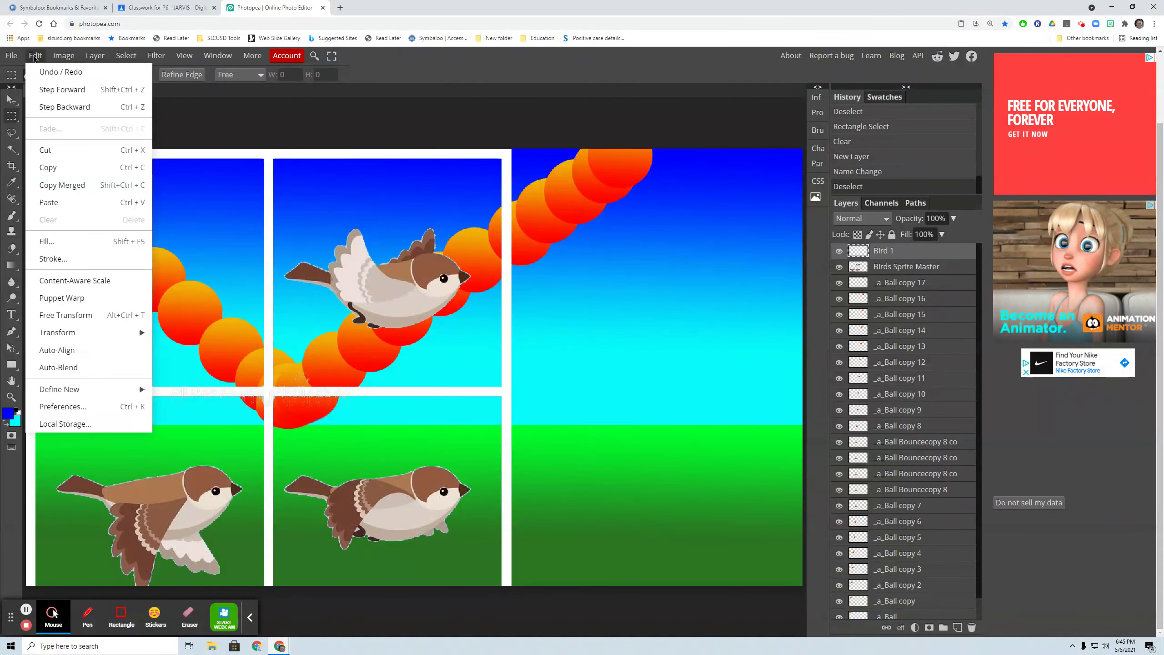
pyautogui.click(49, 202)
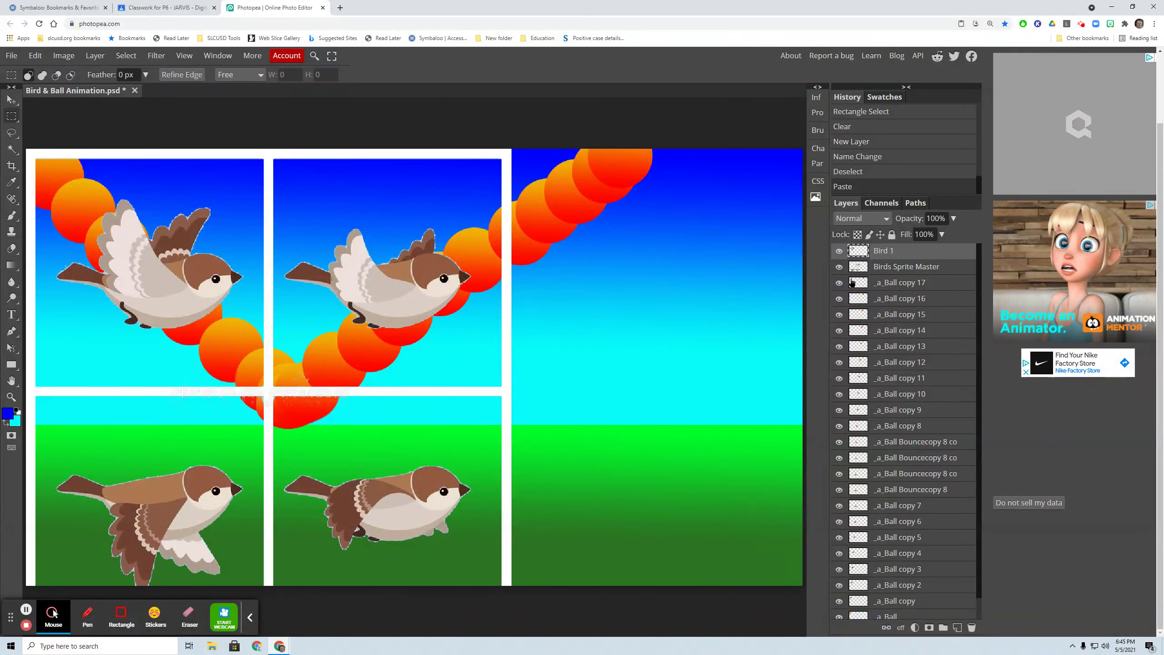
pyautogui.click(839, 267)
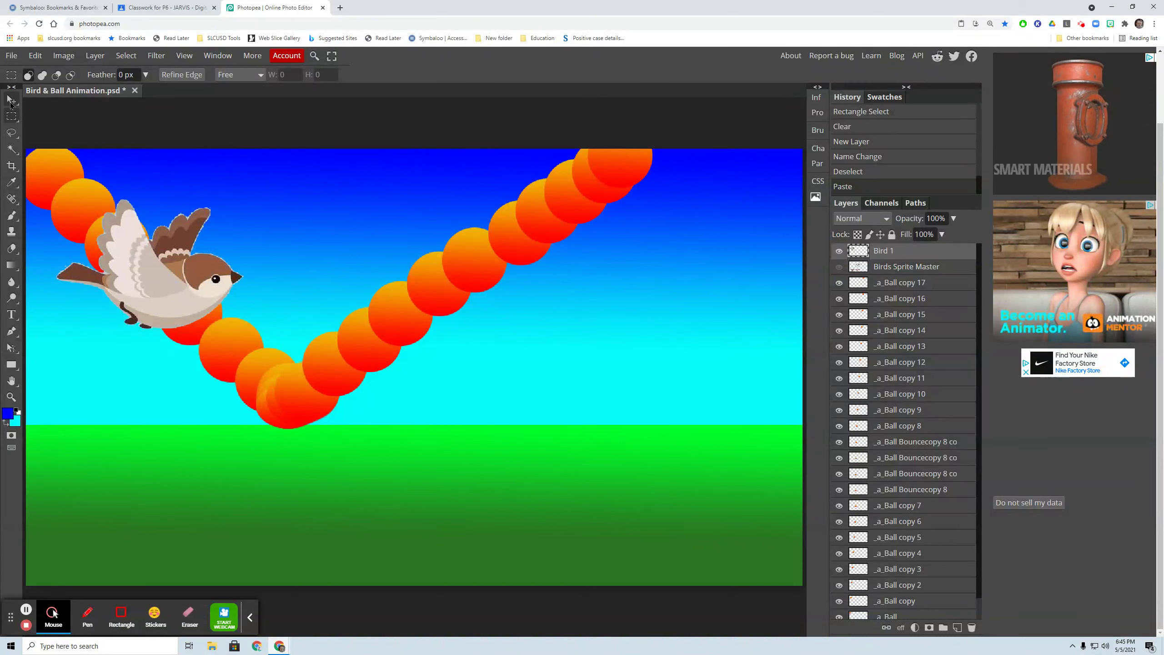
# - Drag the Bird 1 bird to the canvas's top-left corner and unhide Birds Sprite Master
pyautogui.click(11, 99)
pyautogui.moveTo(202, 276); pyautogui.dragTo(138, 235)
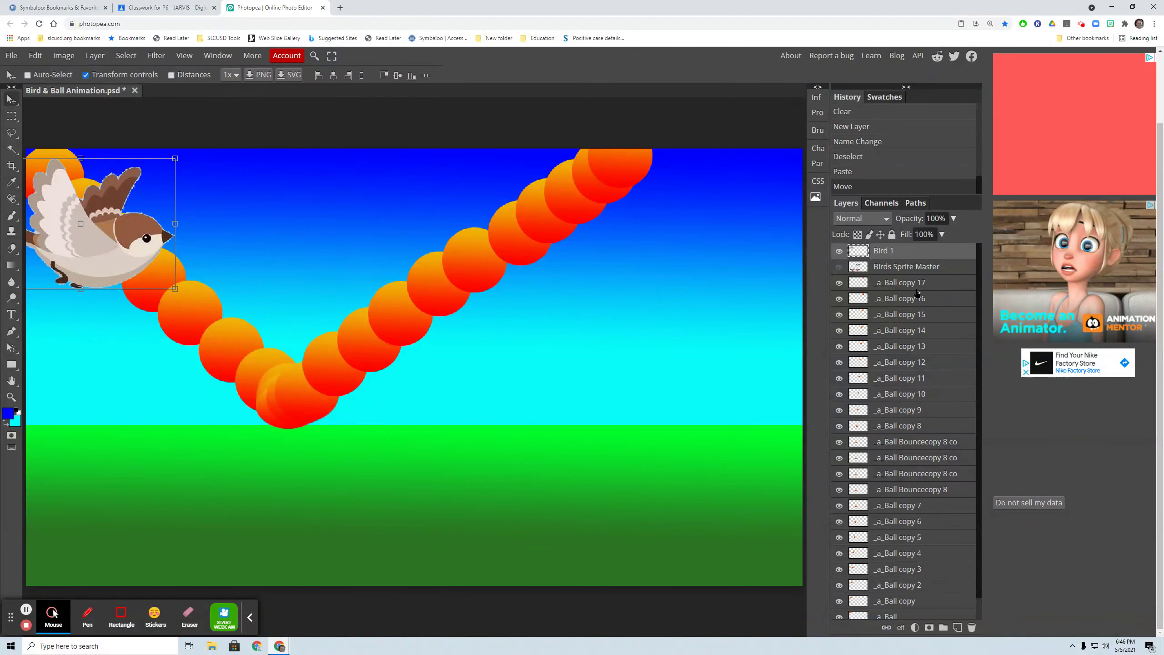
pyautogui.click(924, 271)
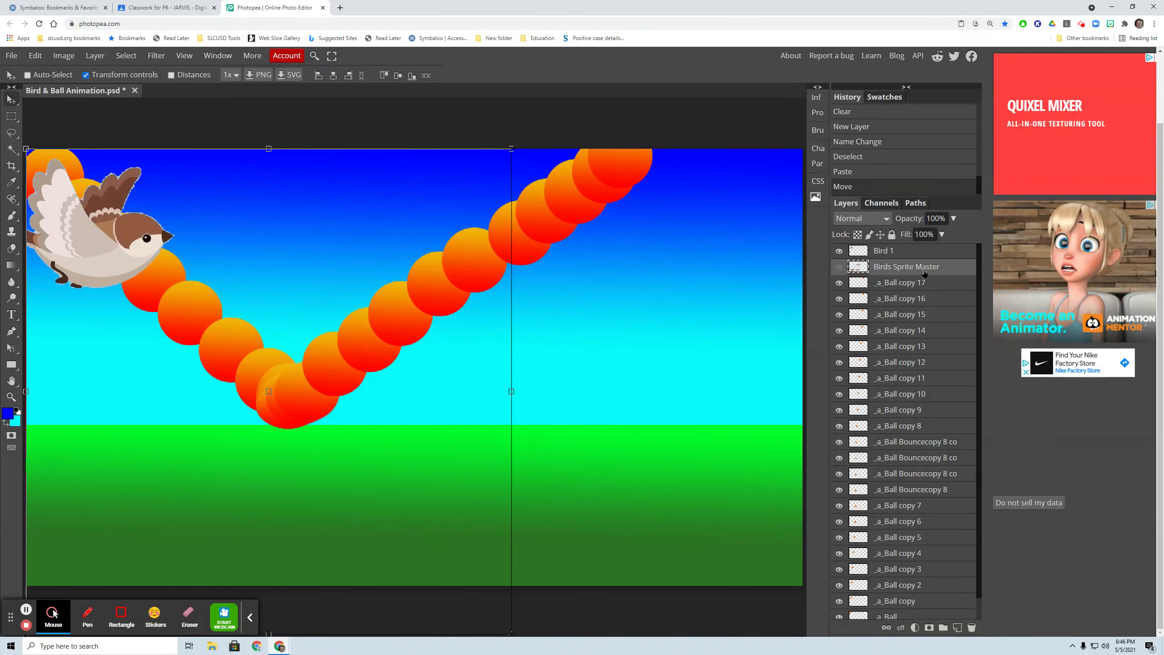
pyautogui.click(838, 267)
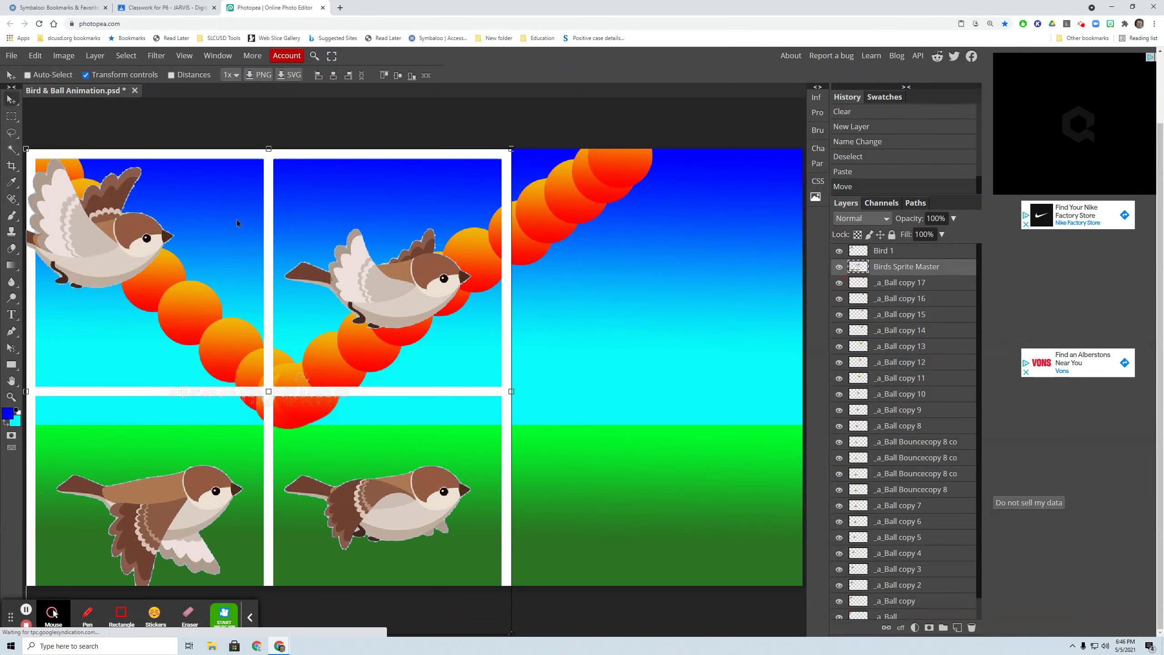
pyautogui.click(840, 252)
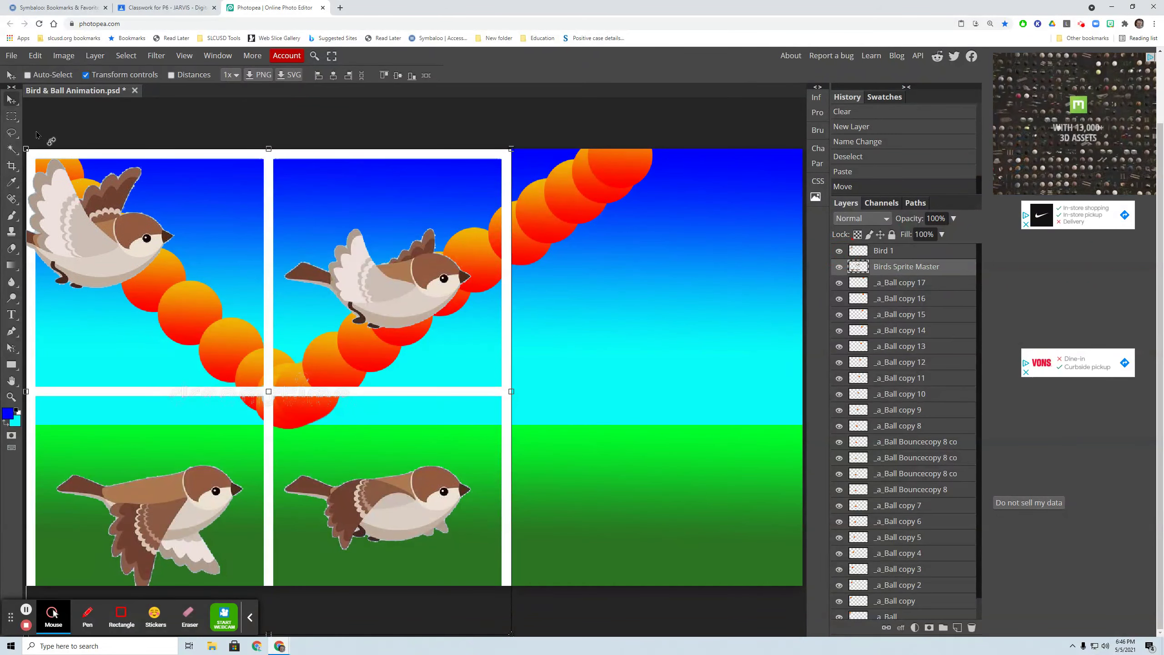
# - Select the upper-right bird with a rectangular marquee and cut it from the sprite sheet
pyautogui.click(11, 118)
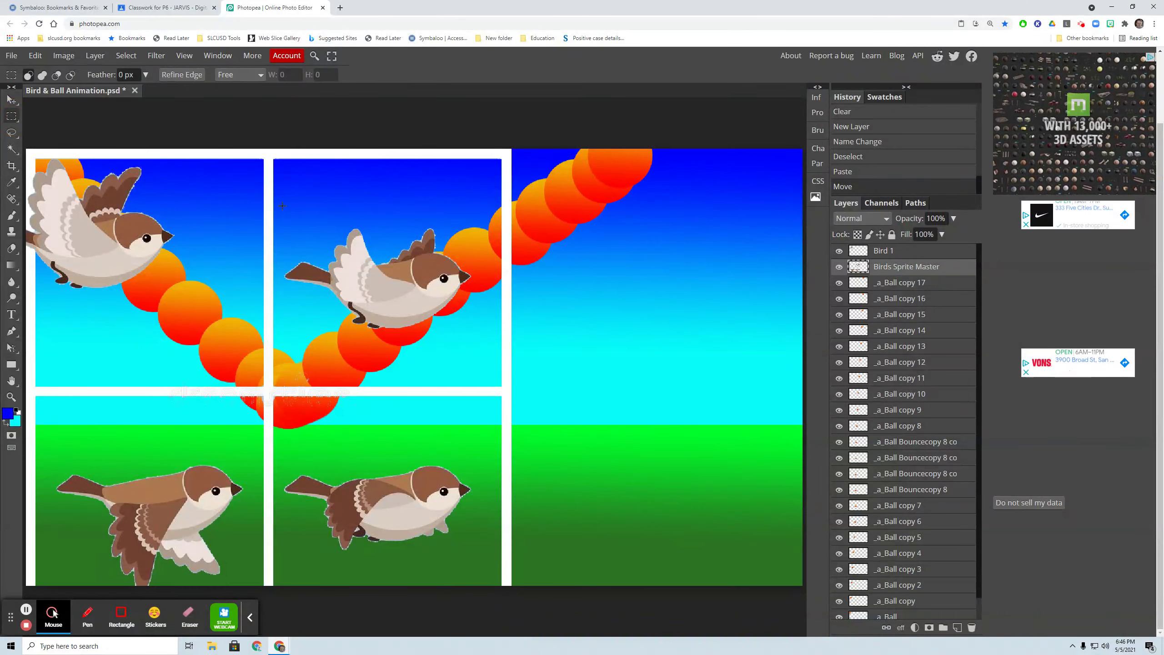
pyautogui.moveTo(279, 203); pyautogui.dragTo(488, 342)
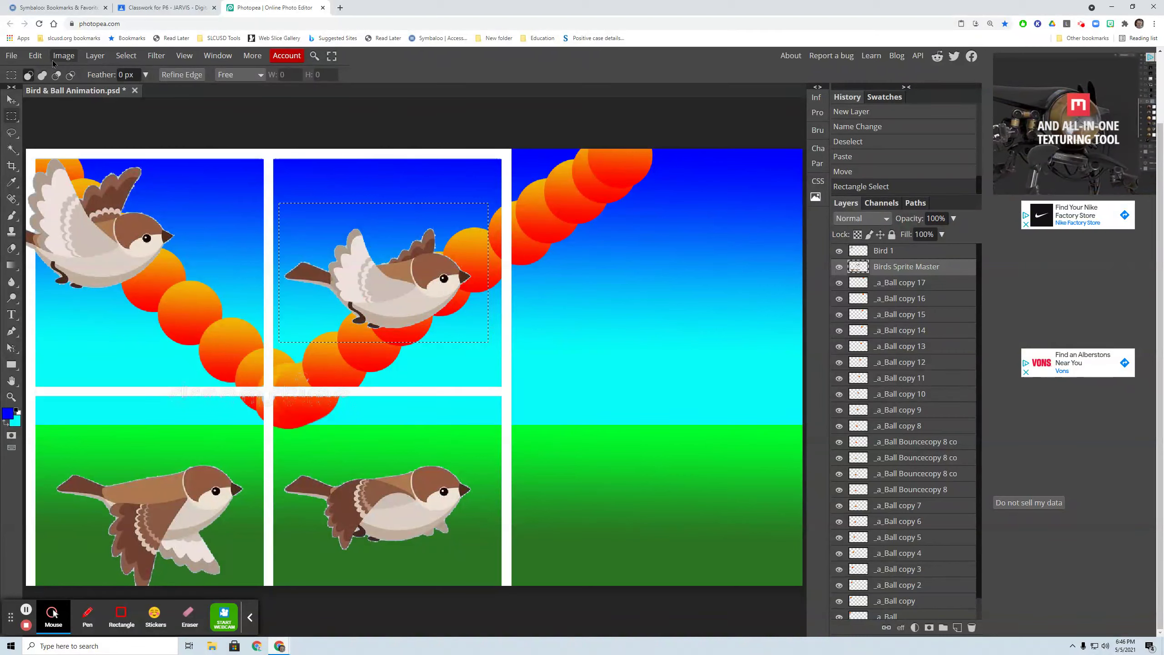
pyautogui.click(35, 56)
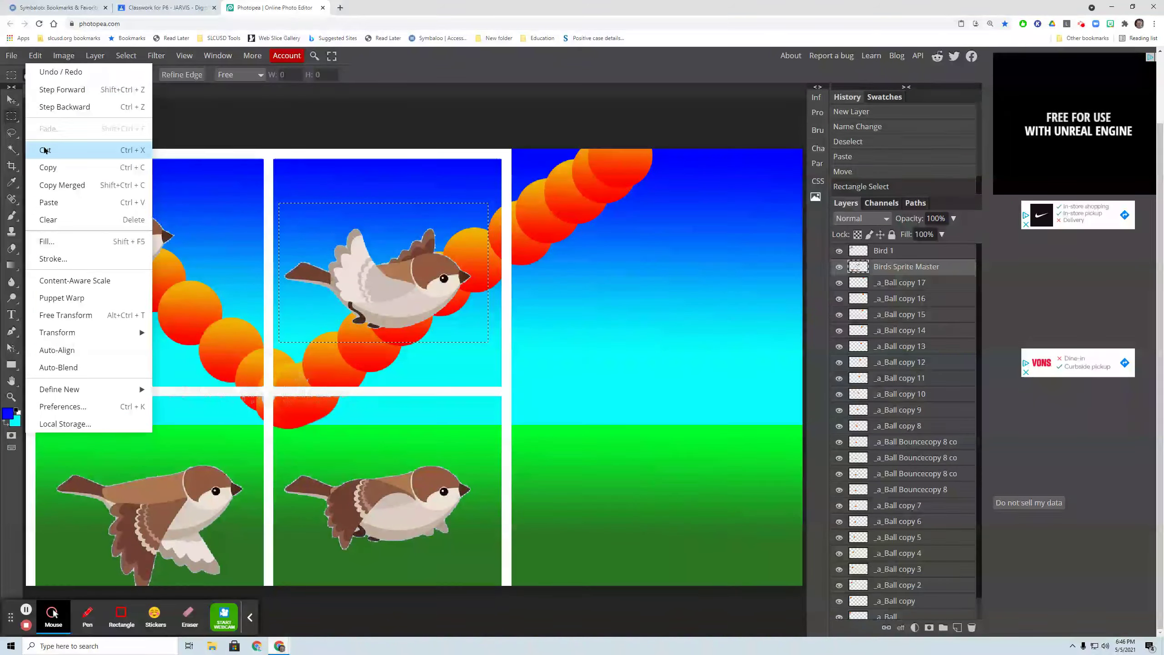
pyautogui.click(44, 149)
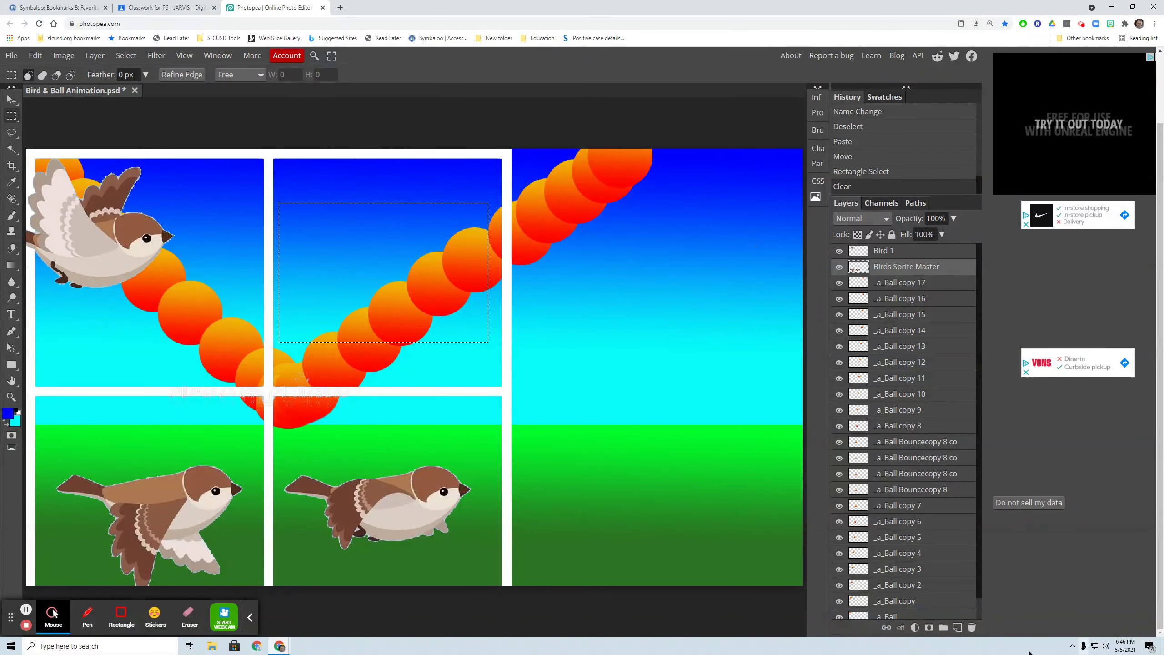
# - Add a new layer above Bird 1 and name it 'Bird 2'
pyautogui.click(957, 627)
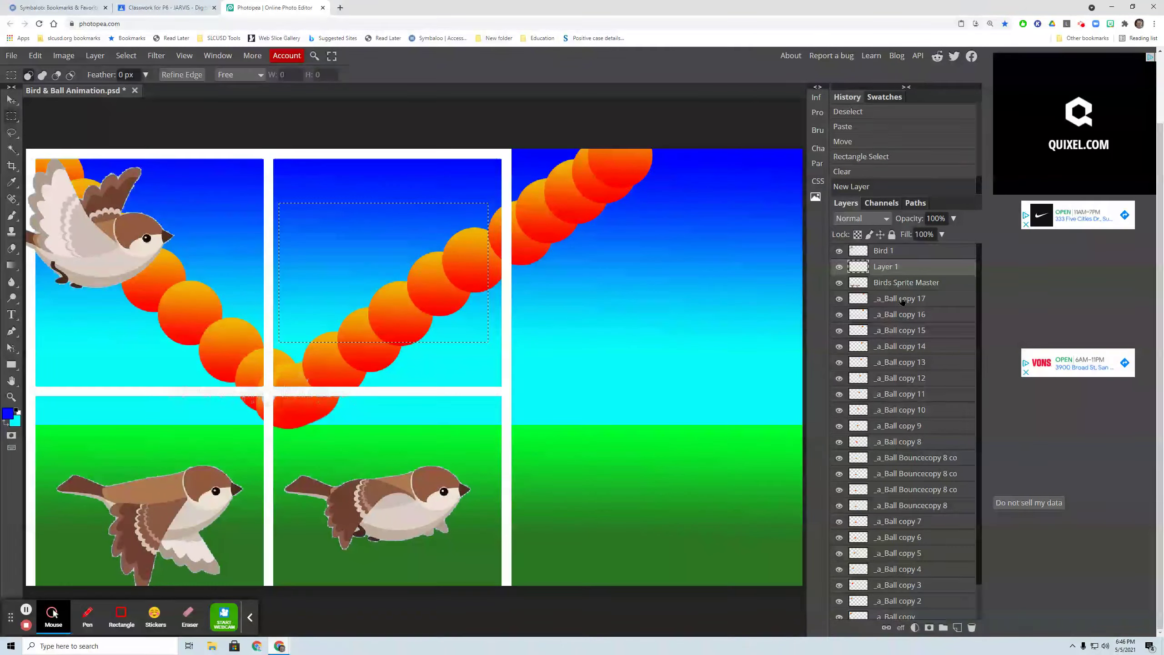
pyautogui.moveTo(896, 273); pyautogui.dragTo(891, 254)
pyautogui.doubleClick(891, 253)
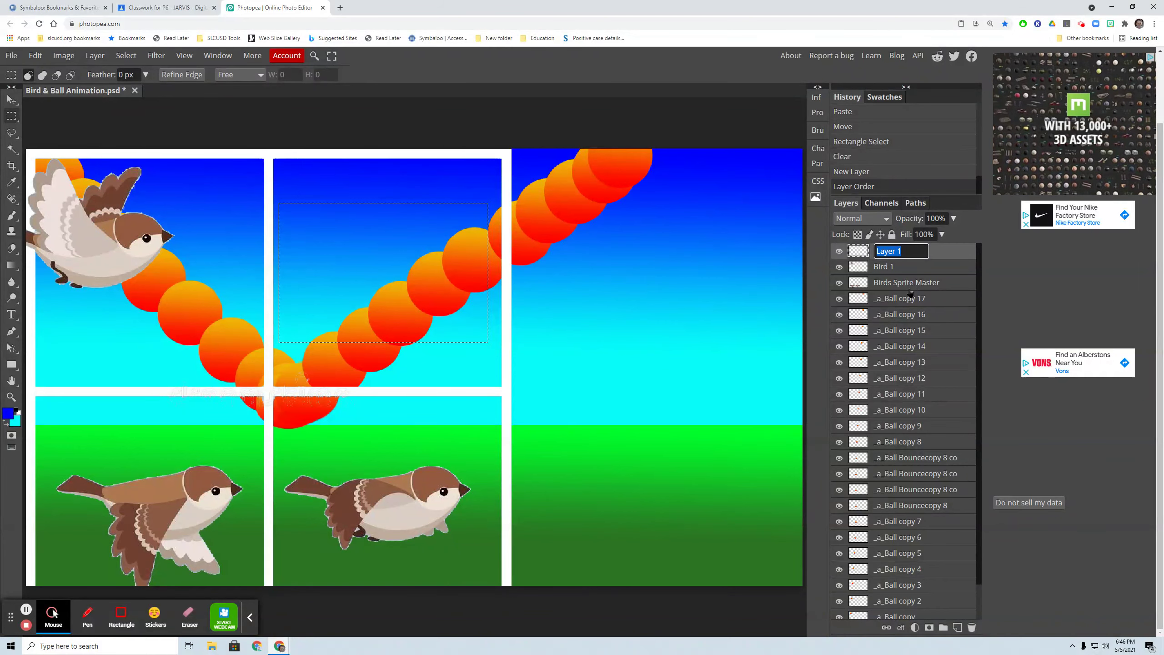
pyautogui.write('b')
pyautogui.write('Bird 2')
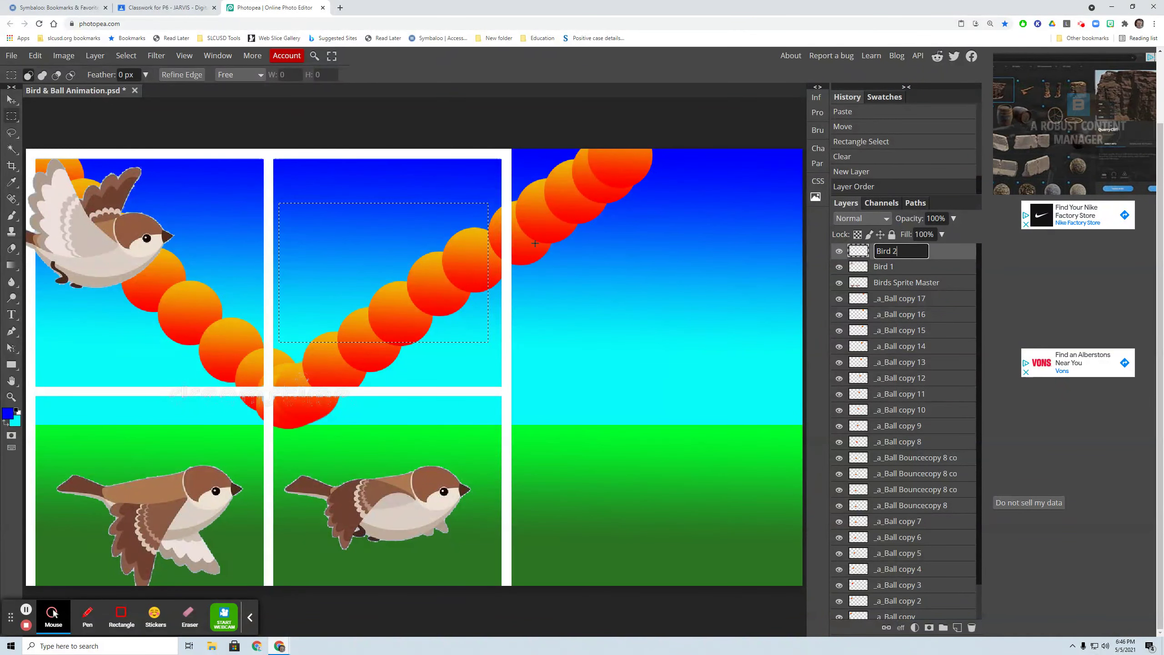
pyautogui.click(1004, 23)
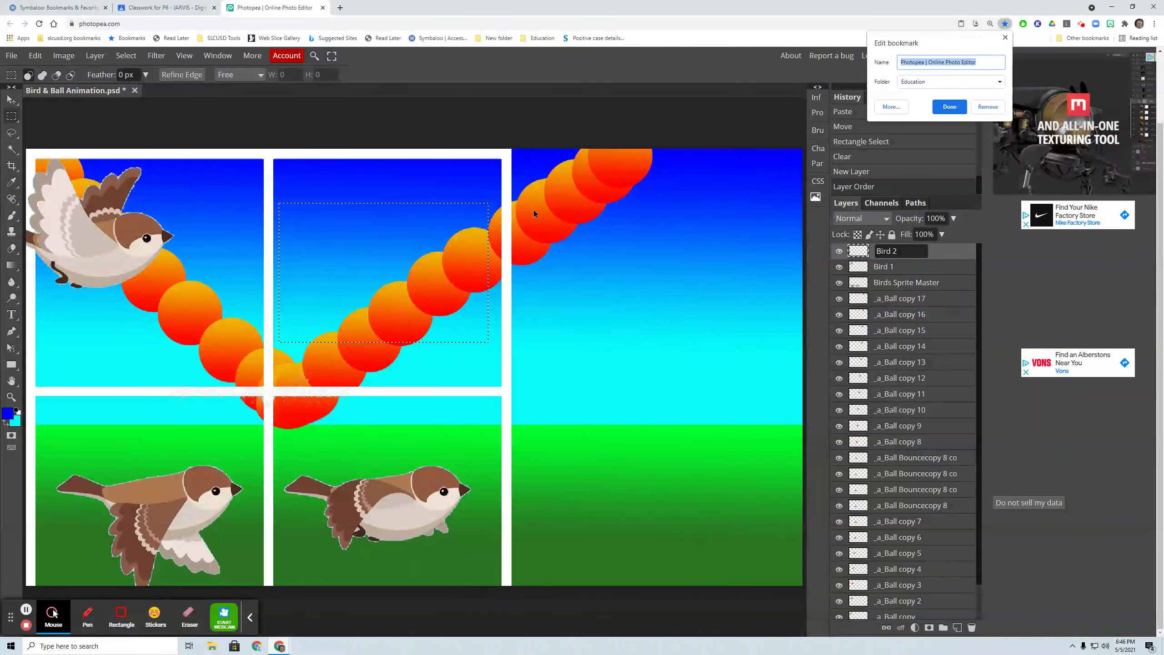
pyautogui.click(1004, 37)
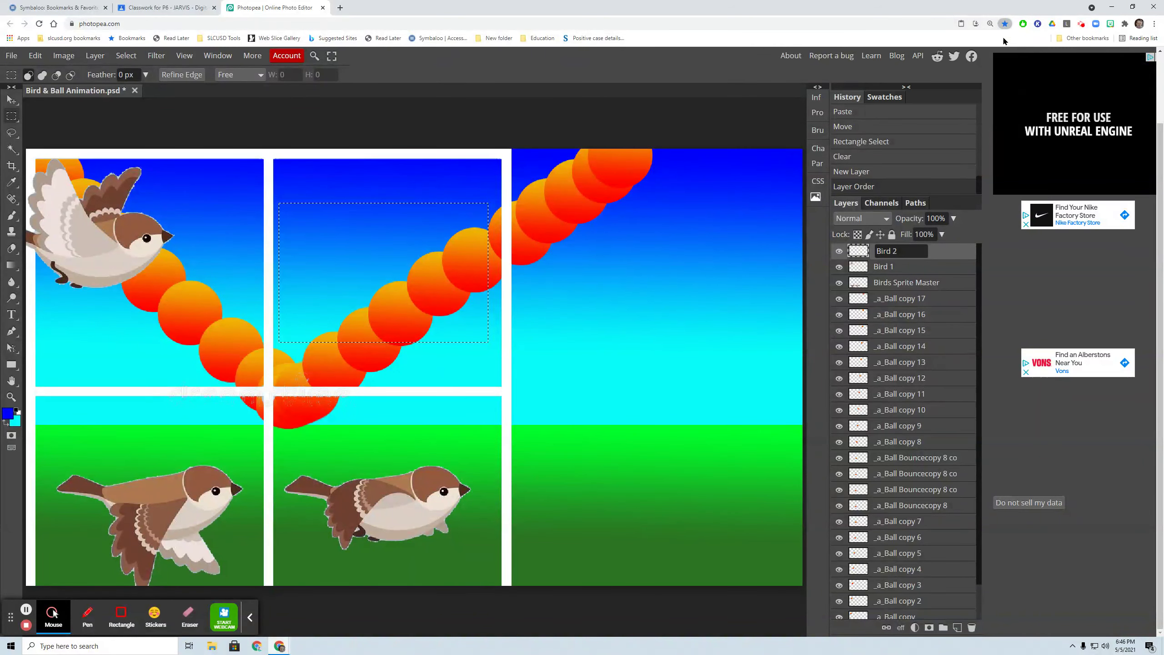
pyautogui.click(36, 56)
# - Paste the second bird onto Bird 2 and drag it to the top-left beside the first bird
pyautogui.click(54, 204)
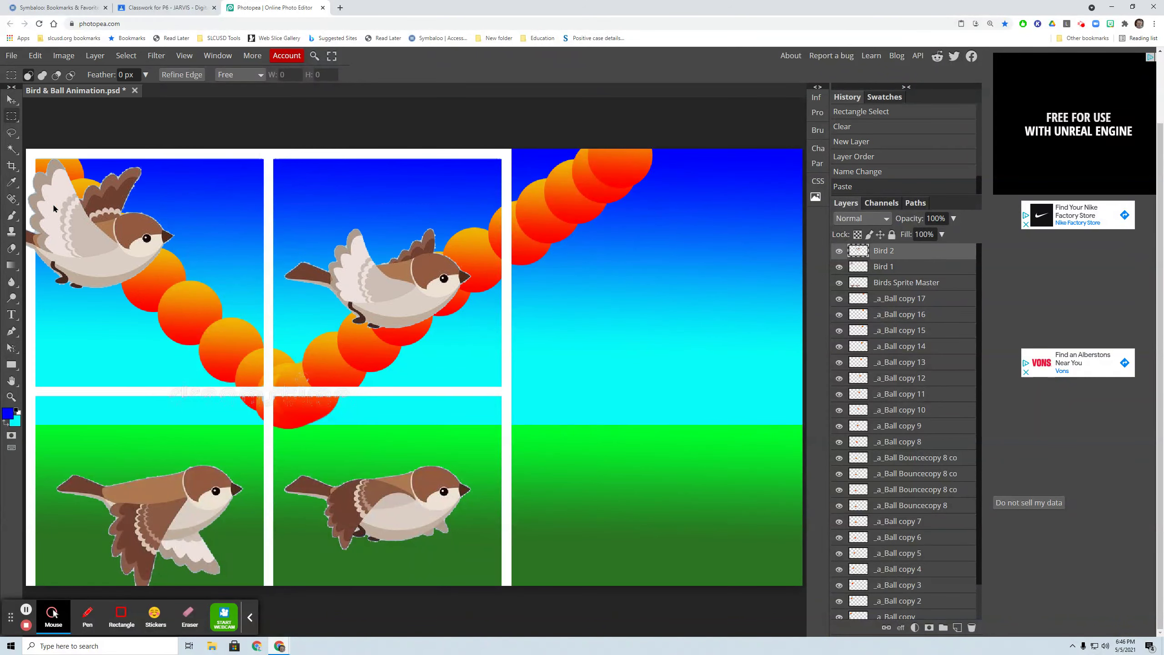
pyautogui.click(838, 283)
pyautogui.click(838, 284)
pyautogui.click(11, 99)
pyautogui.moveTo(383, 283); pyautogui.dragTo(158, 243)
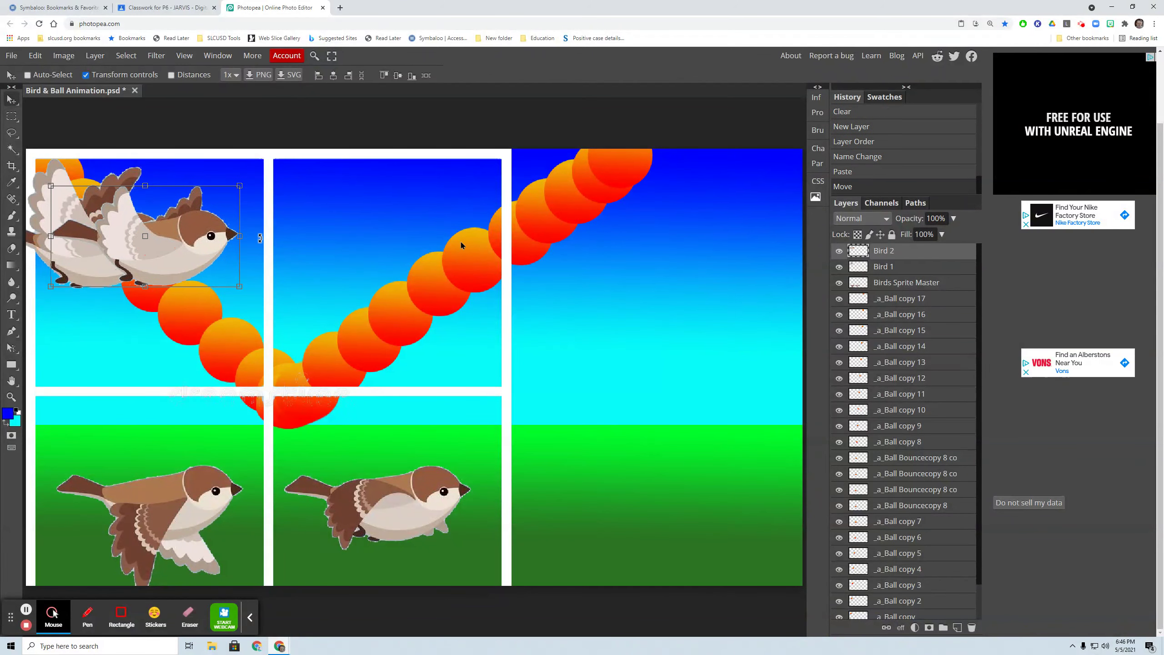
# - Add a new empty layer at the top of the stack named 'Bird 3'
pyautogui.click(958, 628)
pyautogui.doubleClick(896, 251)
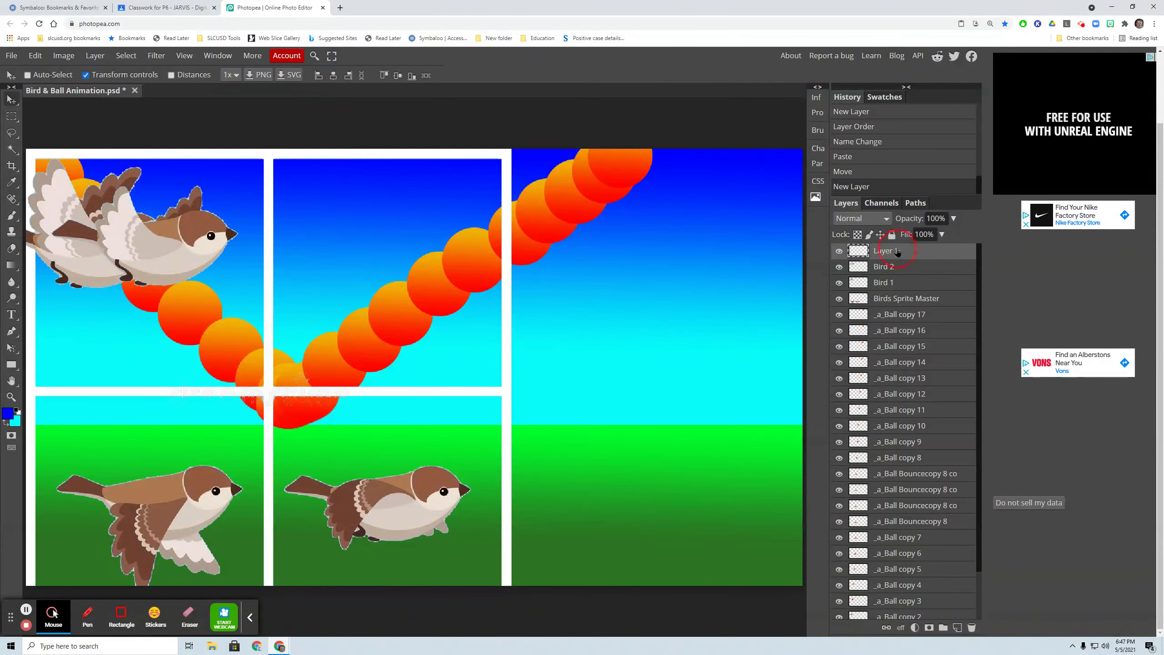
pyautogui.write('Bir')
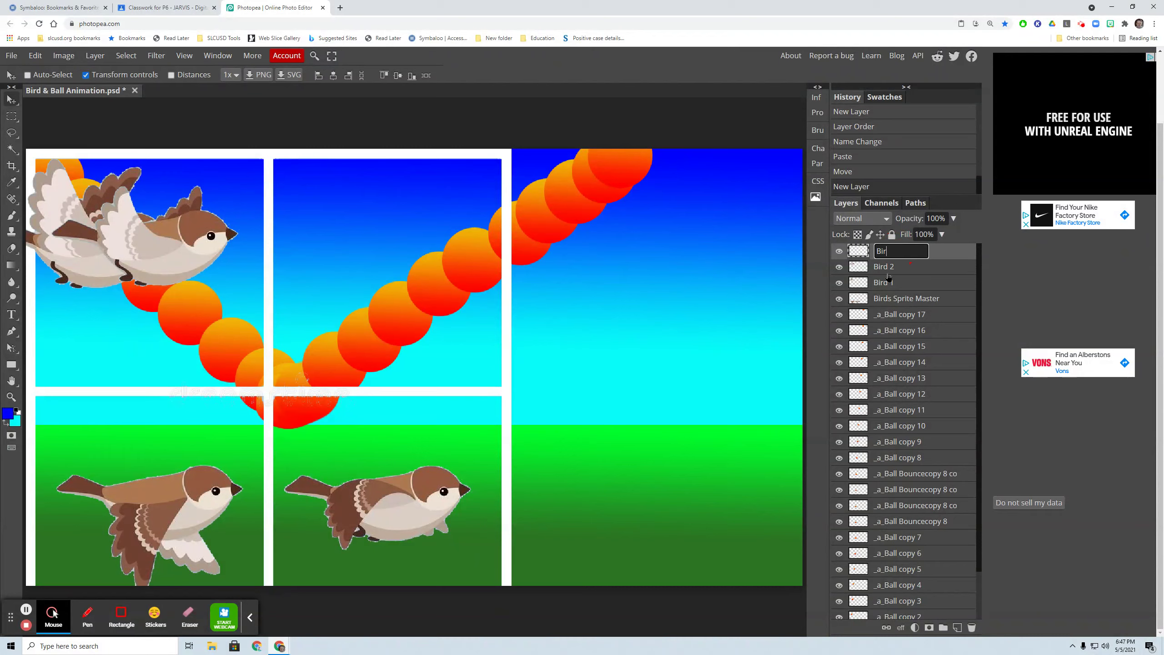
pyautogui.write('d 3')
pyautogui.press('Return')
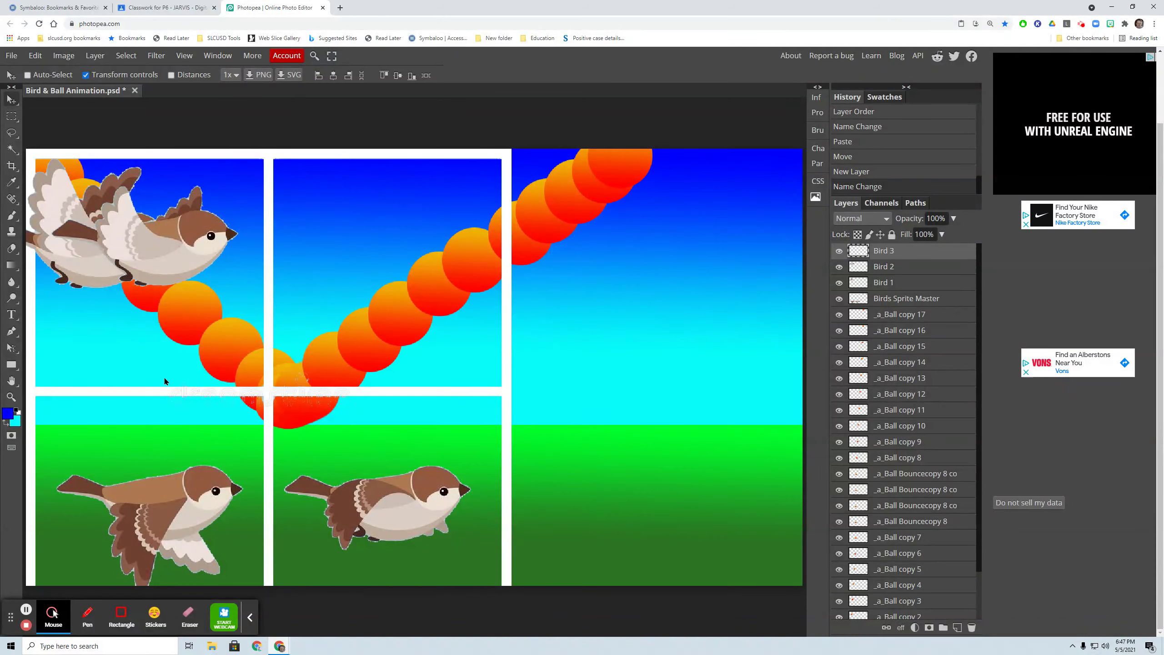
pyautogui.scroll(-1, 169, 296)
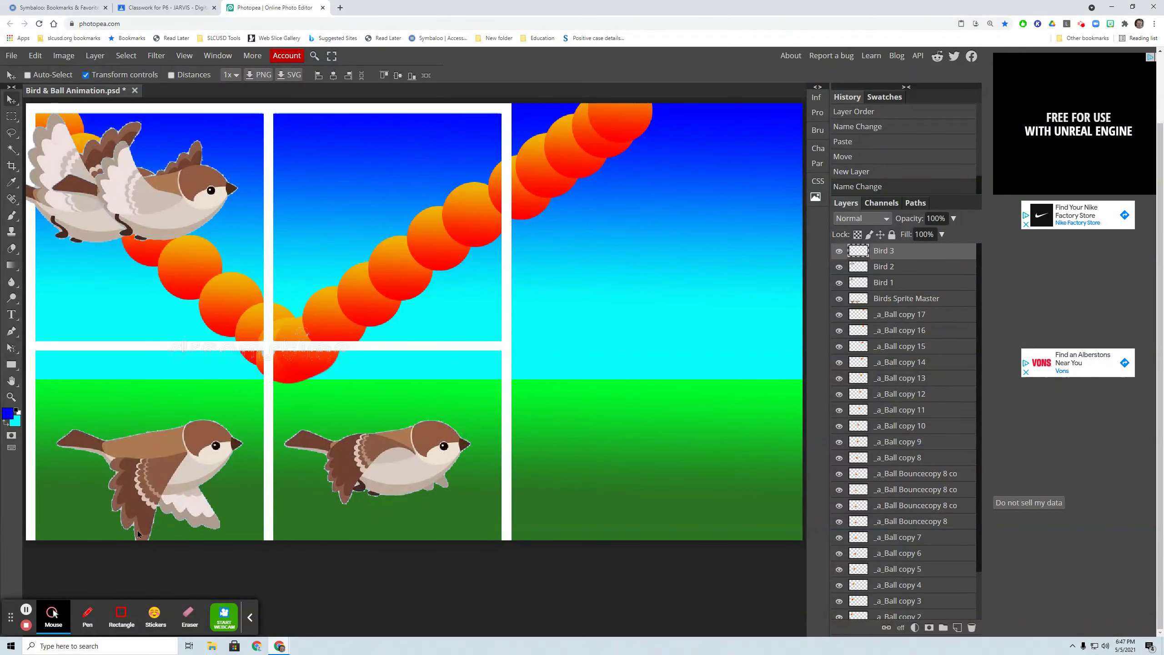
# - Move the Birds Sprite Master sheet up about 20 px and nudge it slightly right
pyautogui.click(15, 120)
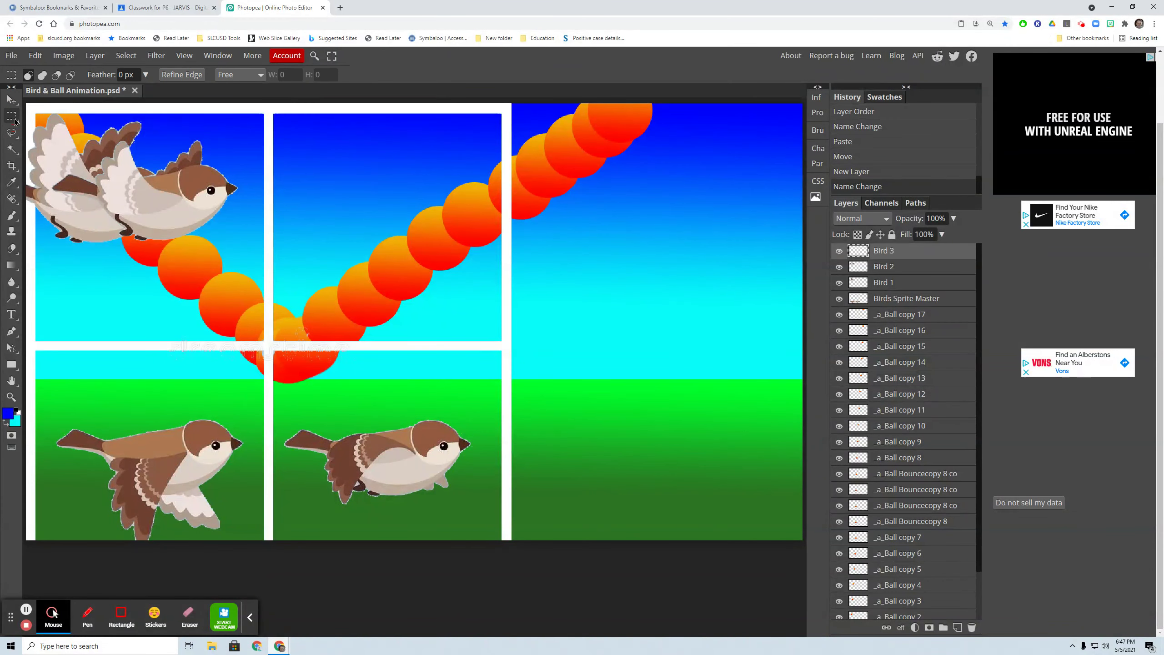
pyautogui.click(924, 303)
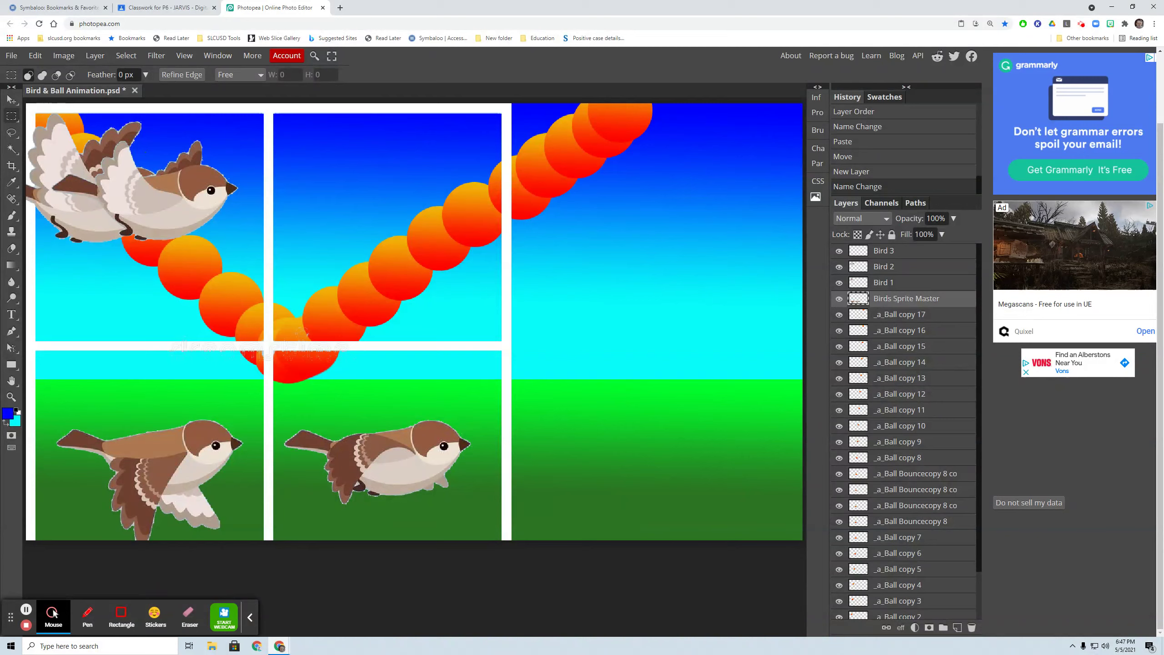
pyautogui.click(11, 100)
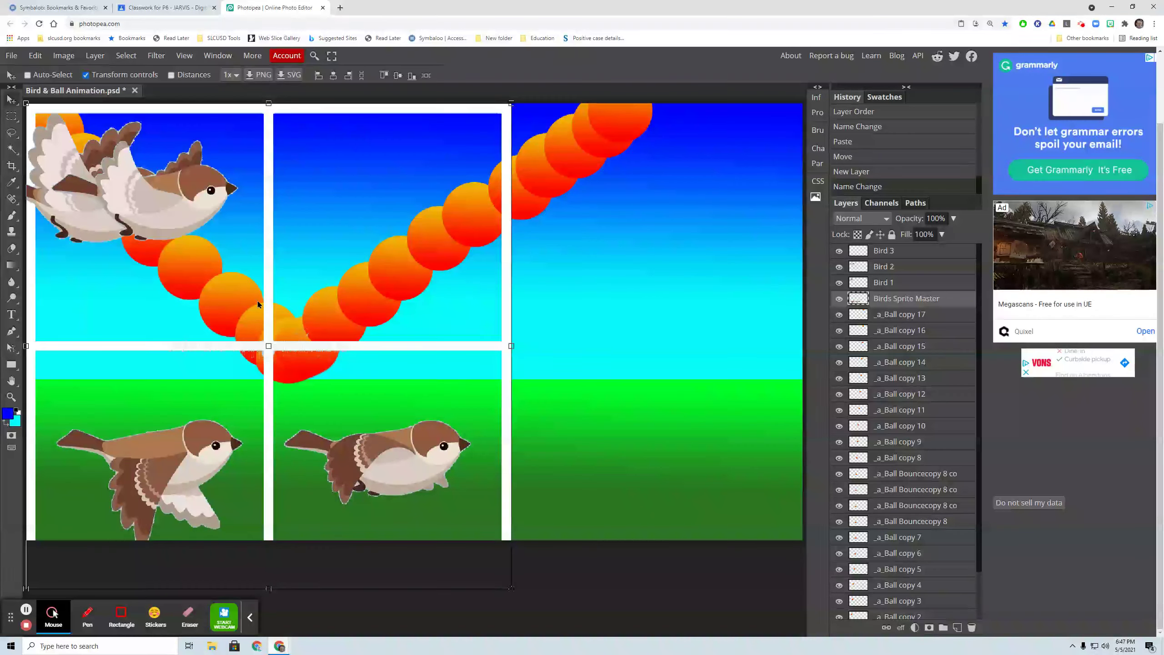
pyautogui.moveTo(258, 301); pyautogui.dragTo(258, 293)
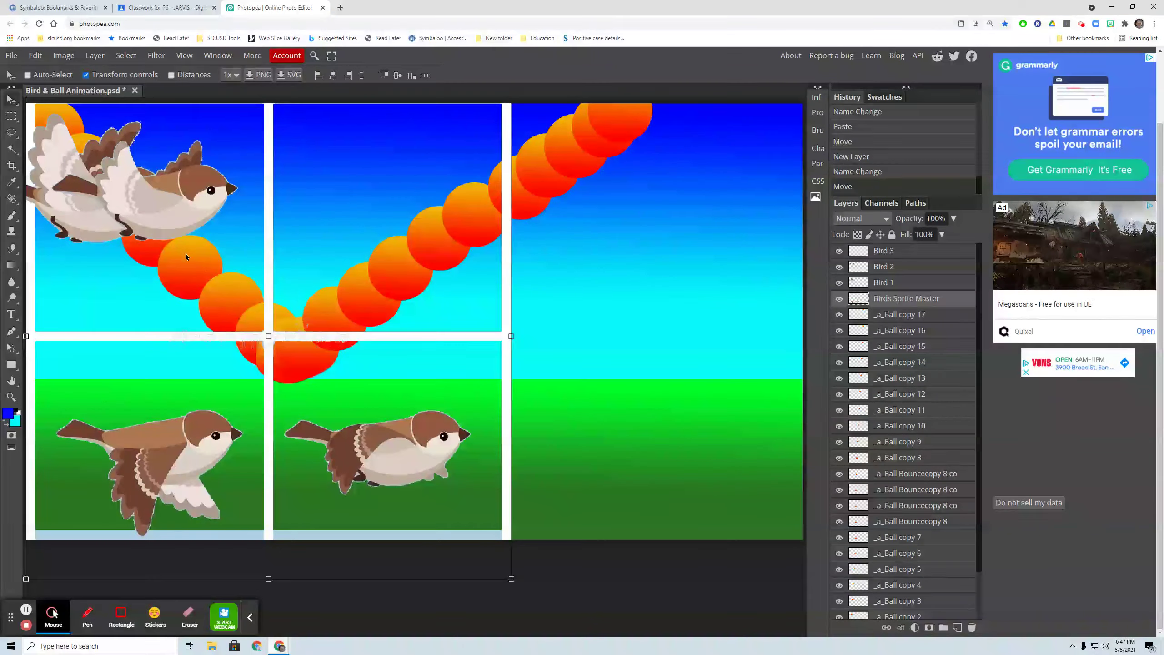
pyautogui.hotkey('shift', 'Right')
pyautogui.hotkey('shift', 'Right')
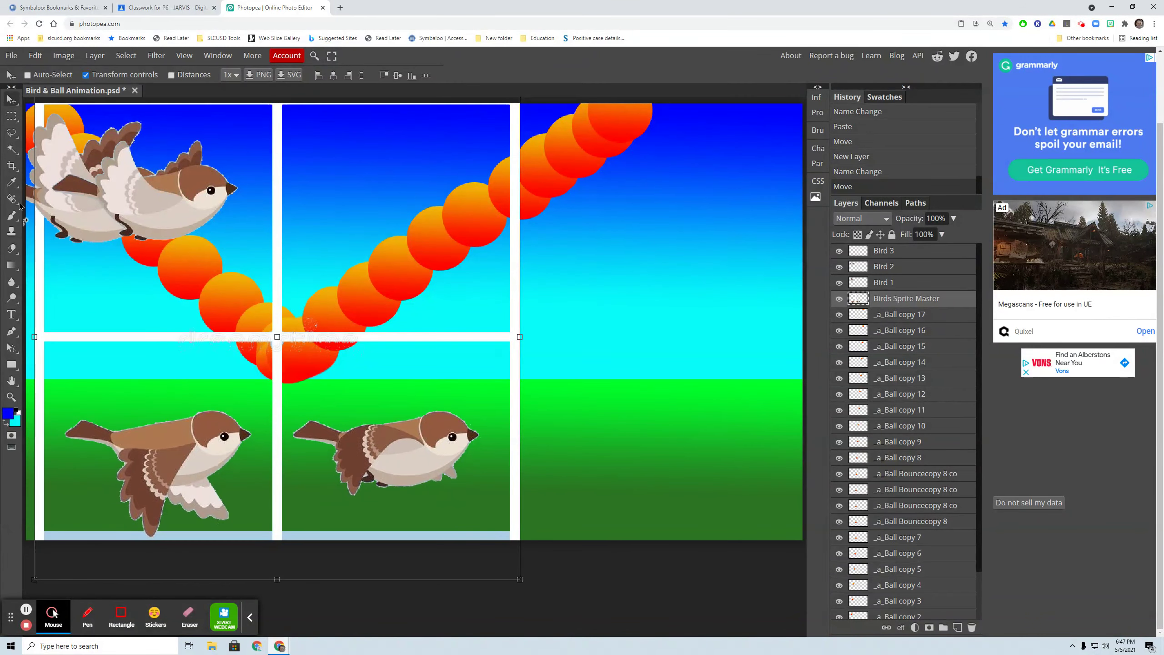
# - Erase the light-blue strip beneath the lower-left bird frame with the Magic Wand
pyautogui.click(12, 149)
pyautogui.click(190, 533)
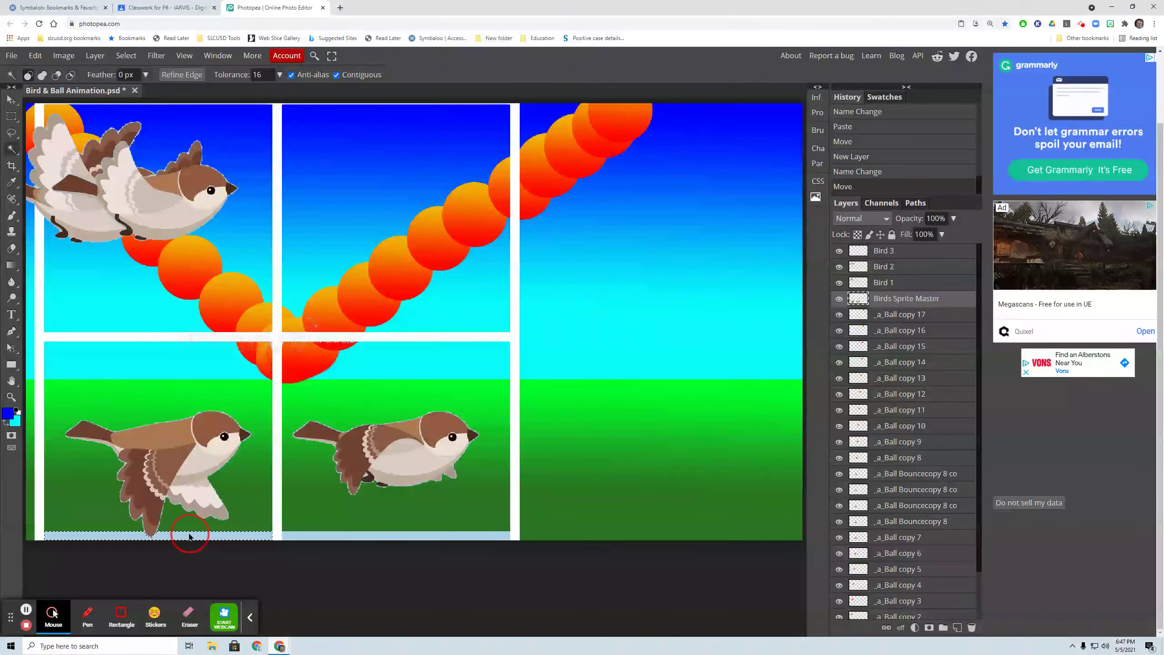
pyautogui.press('Delete')
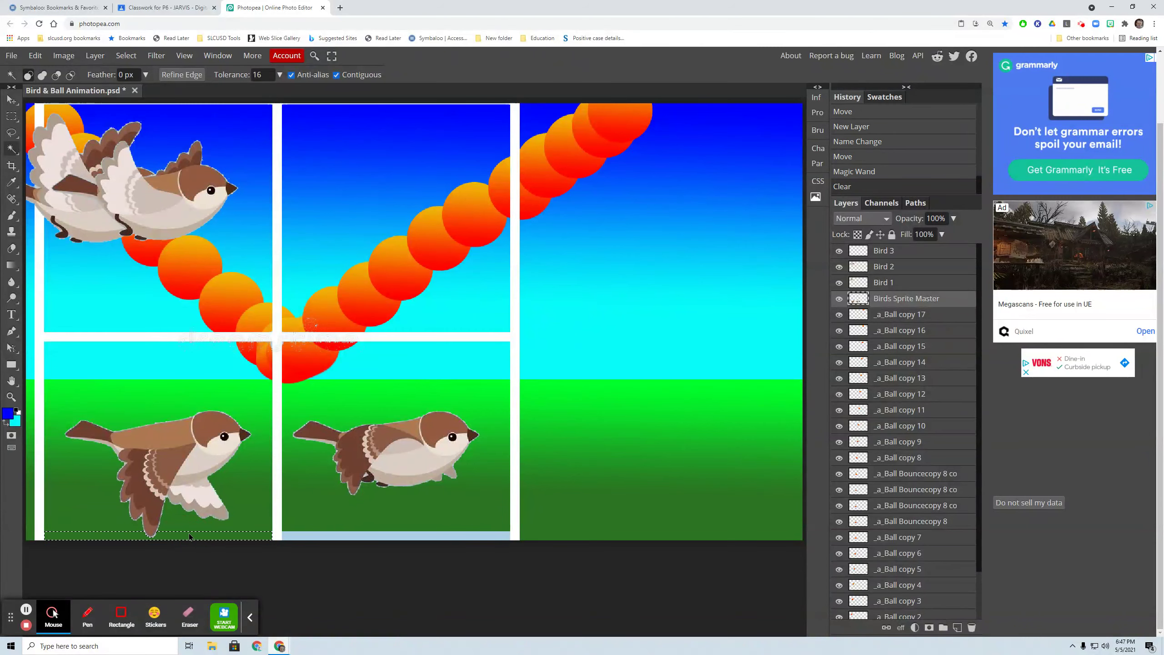
pyautogui.hotkey('ctrl', 'd')
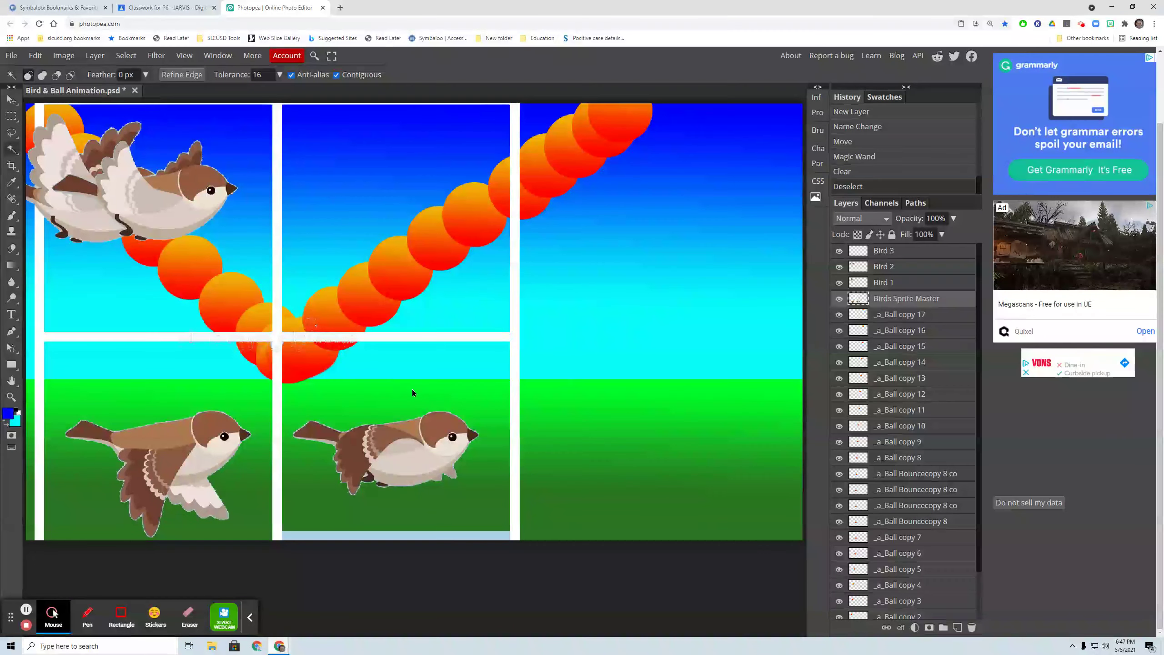
# - Cut the lower-left bird from the sprite sheet and paste it onto the Bird 3 layer
pyautogui.click(8, 118)
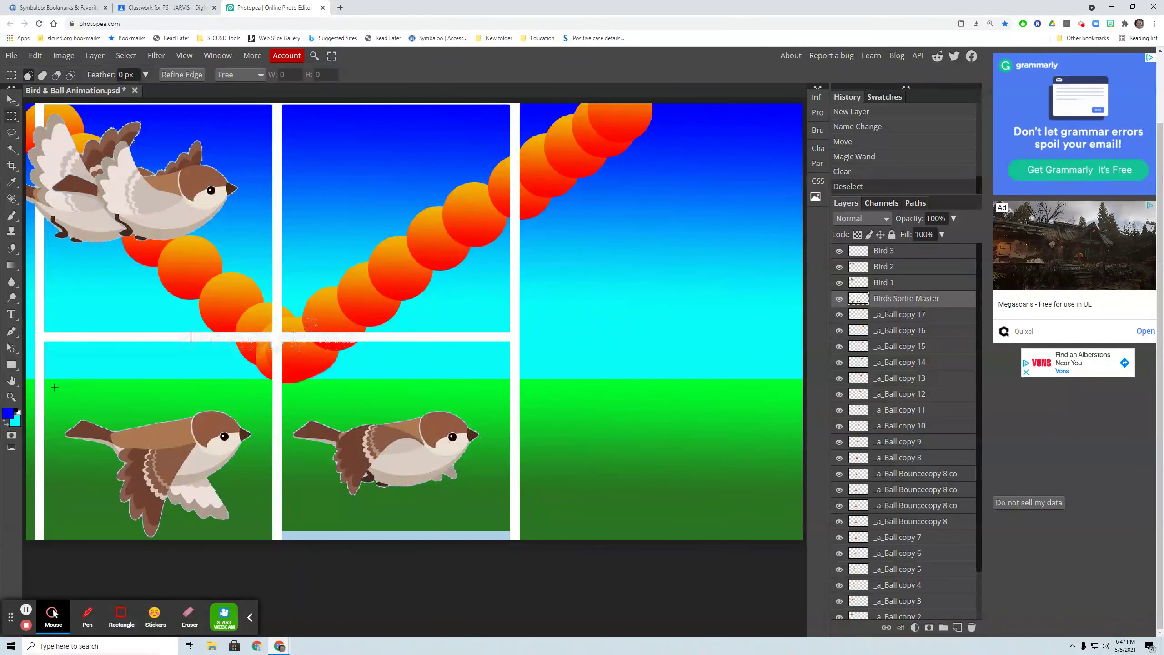
pyautogui.moveTo(53, 386); pyautogui.dragTo(256, 543)
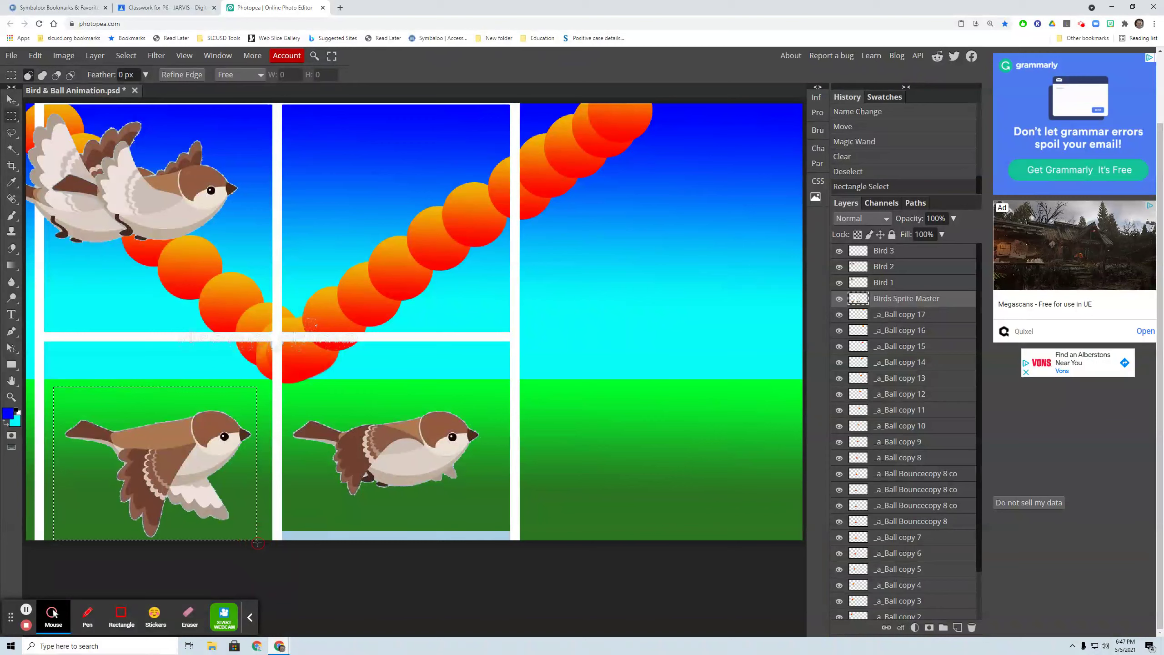
pyautogui.press('Delete')
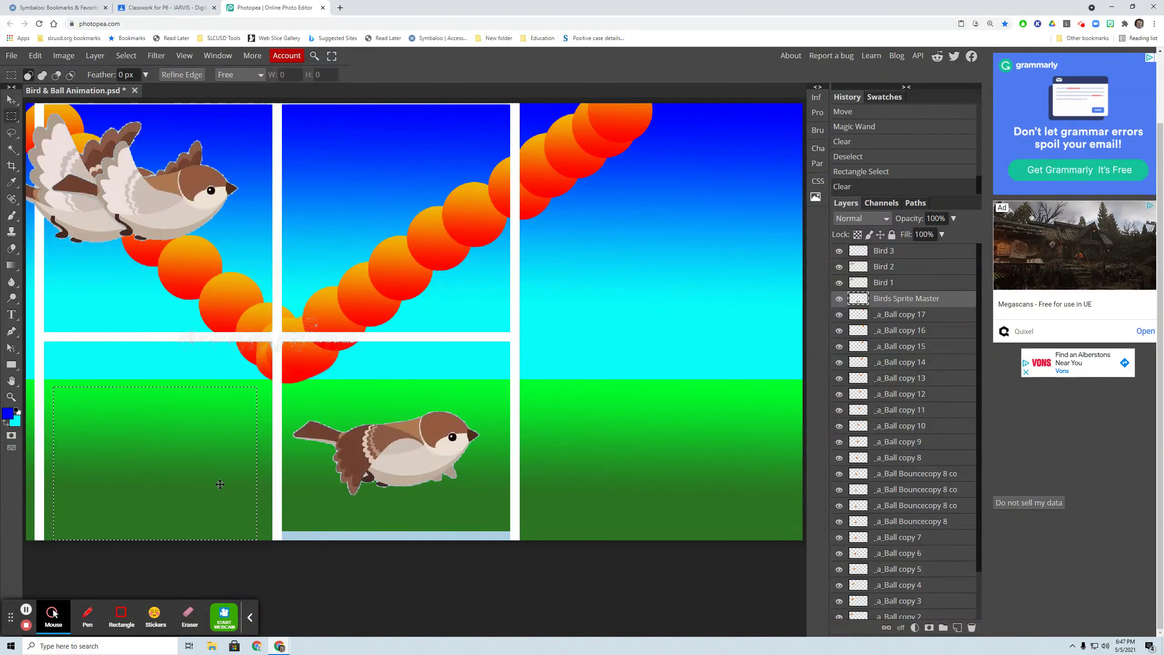
pyautogui.click(907, 255)
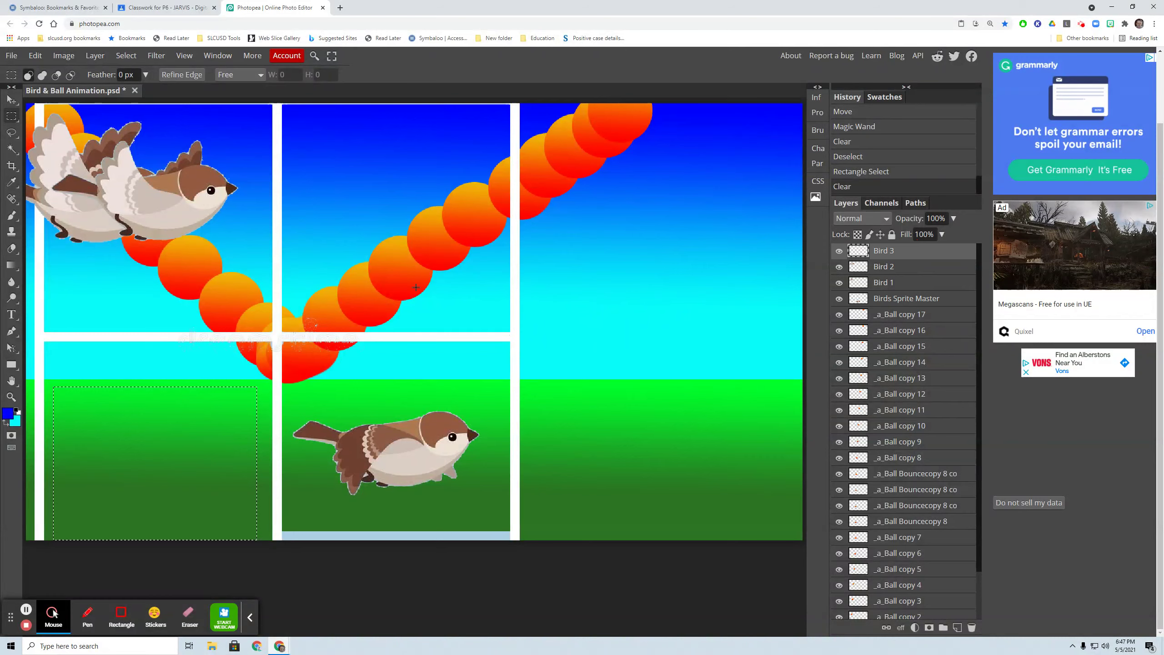
pyautogui.hotkey('ctrl', 'd')
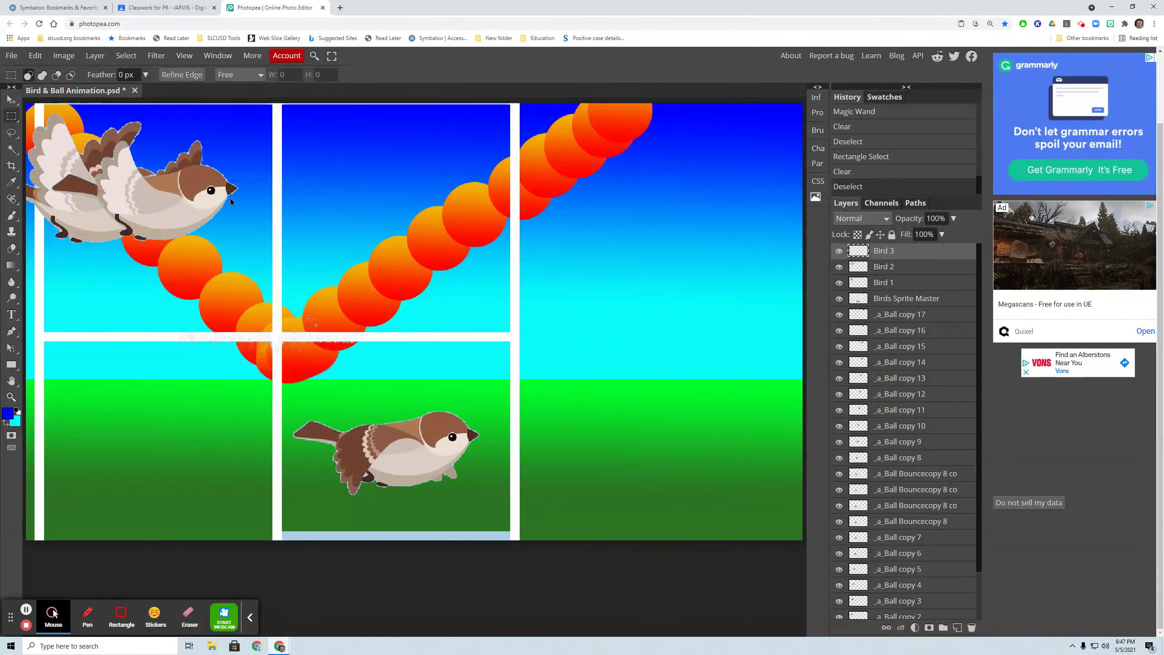
pyautogui.hotkey('ctrl', 'v')
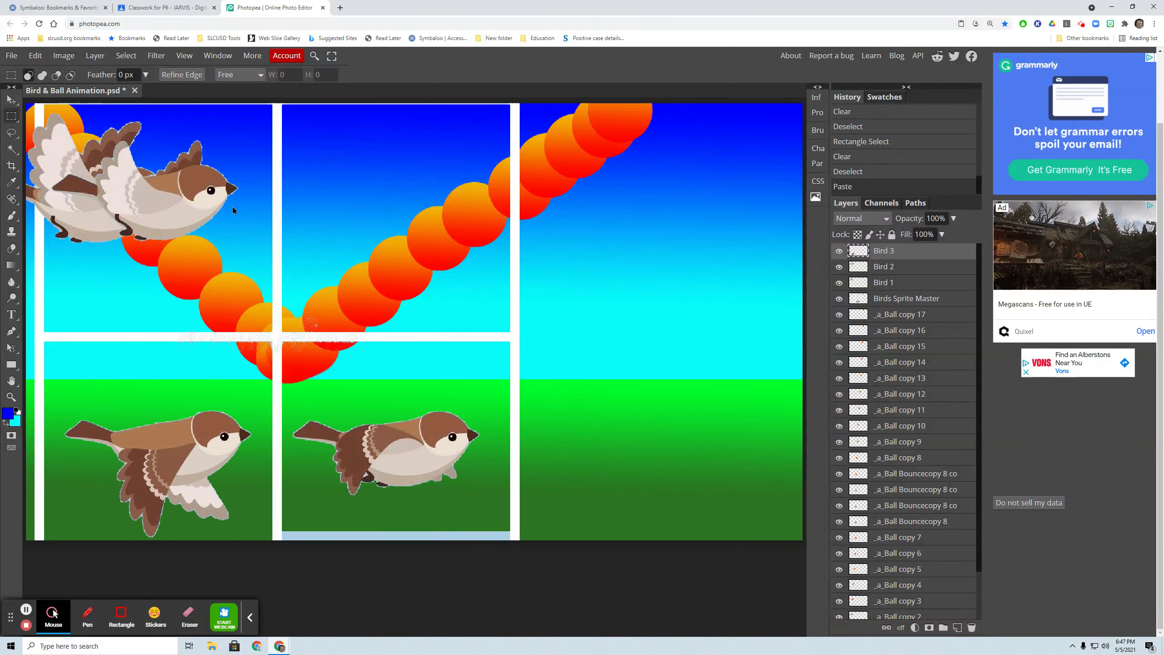
# - Drag the pasted bird into the upper-left frame and toggle Bird 3 to check it
pyautogui.click(10, 102)
pyautogui.moveTo(195, 438); pyautogui.dragTo(245, 186)
pyautogui.click(839, 251)
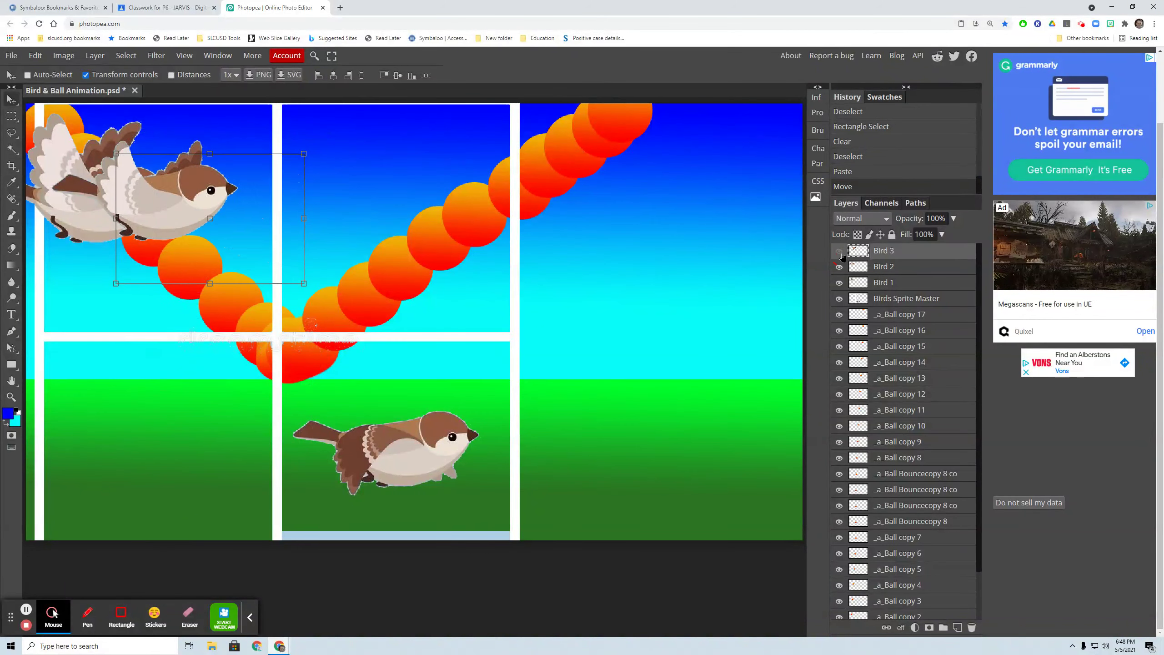
pyautogui.click(839, 251)
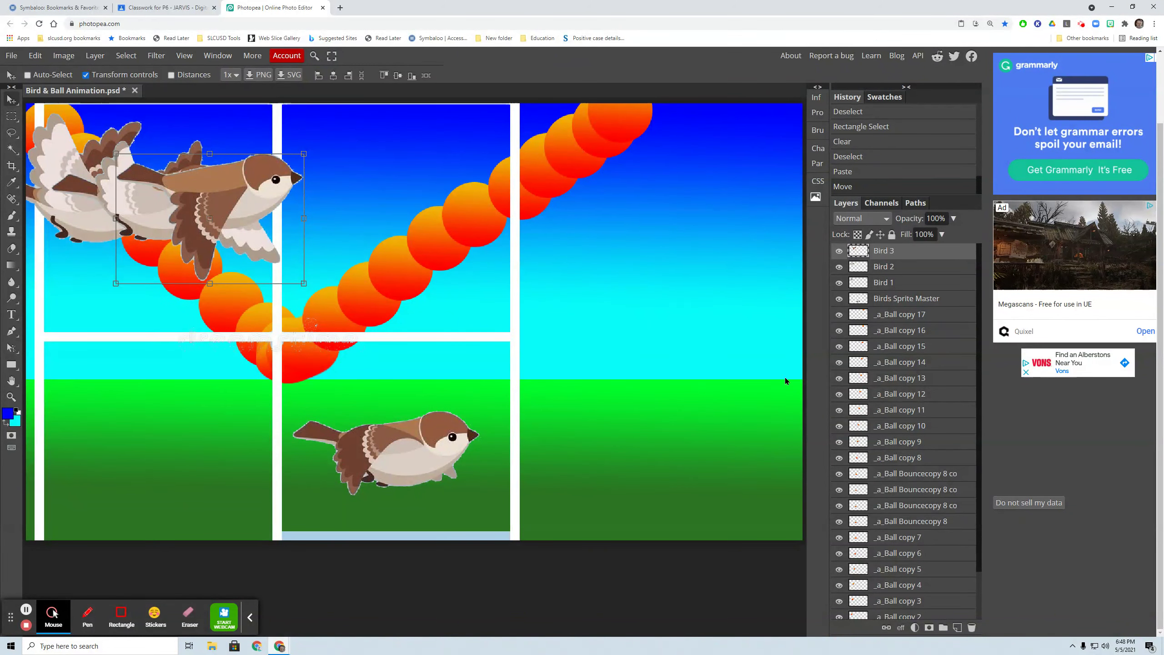
pyautogui.click(897, 299)
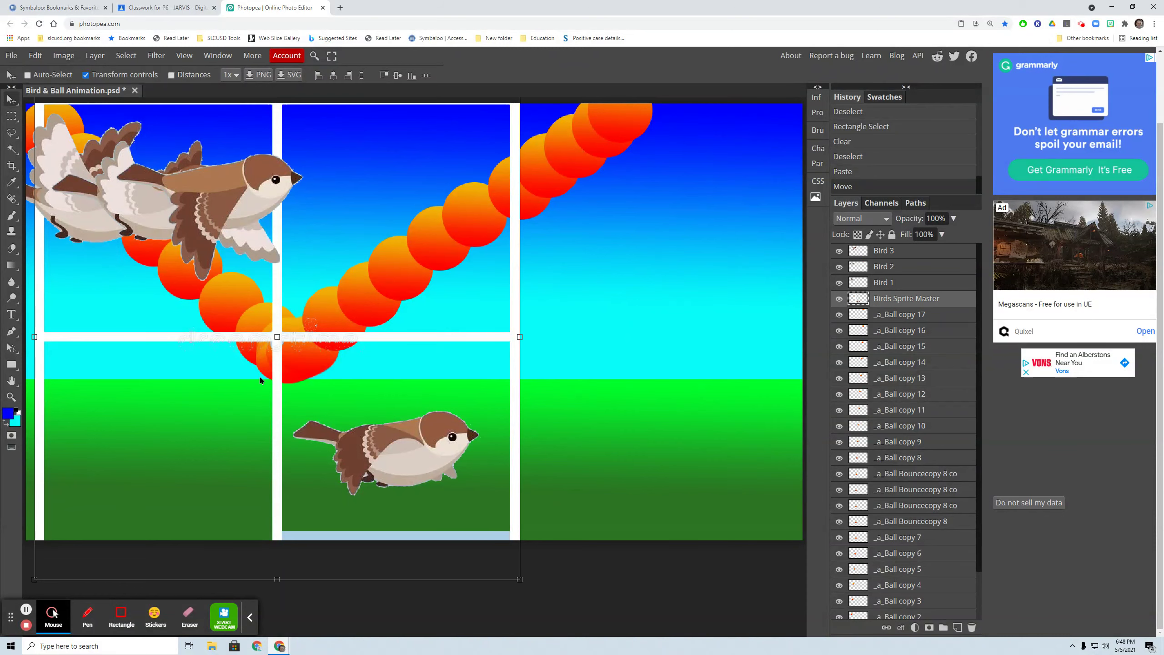
pyautogui.click(929, 255)
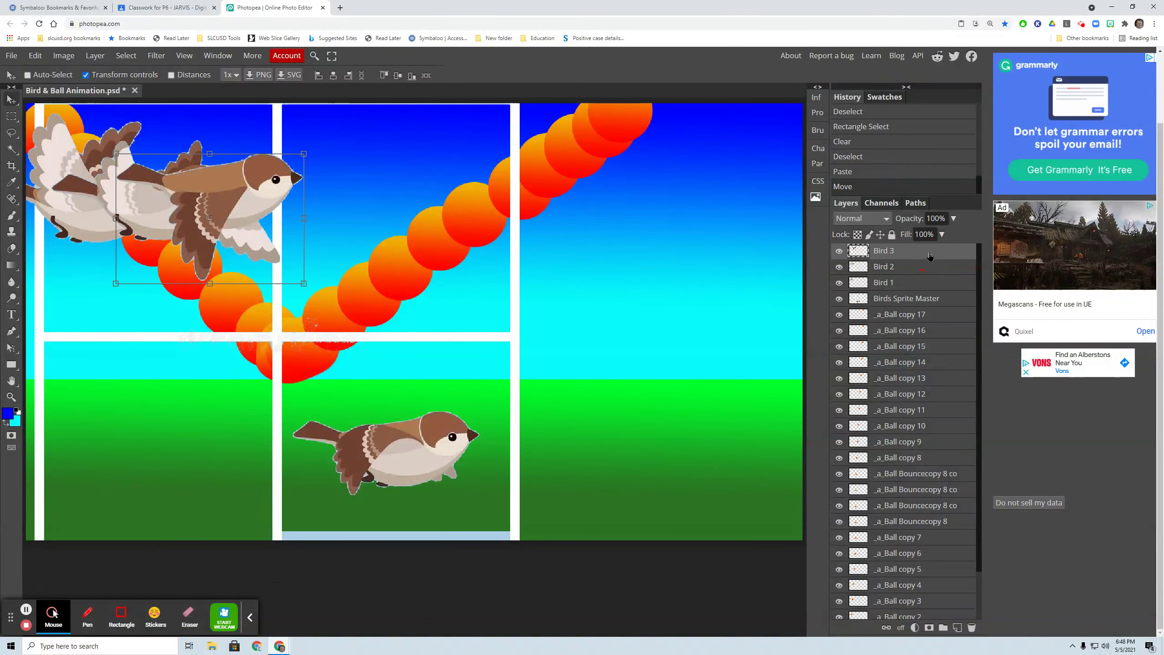
# - Add a new layer above Bird 3 and name it 'Bird 4'
pyautogui.click(957, 627)
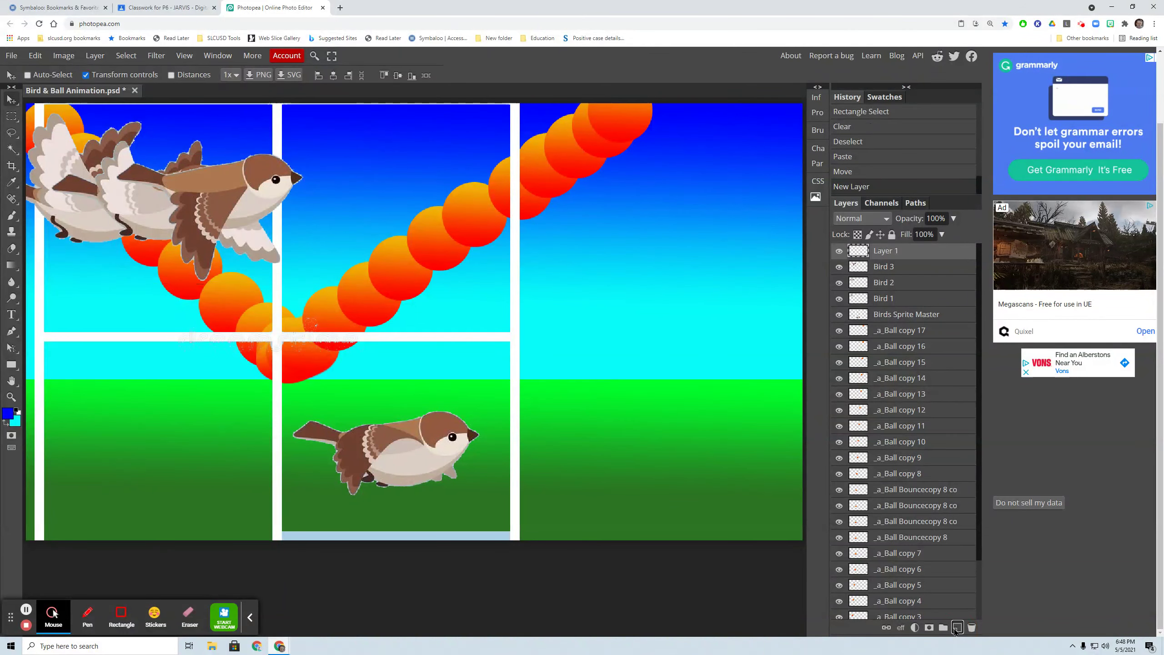
pyautogui.doubleClick(910, 252)
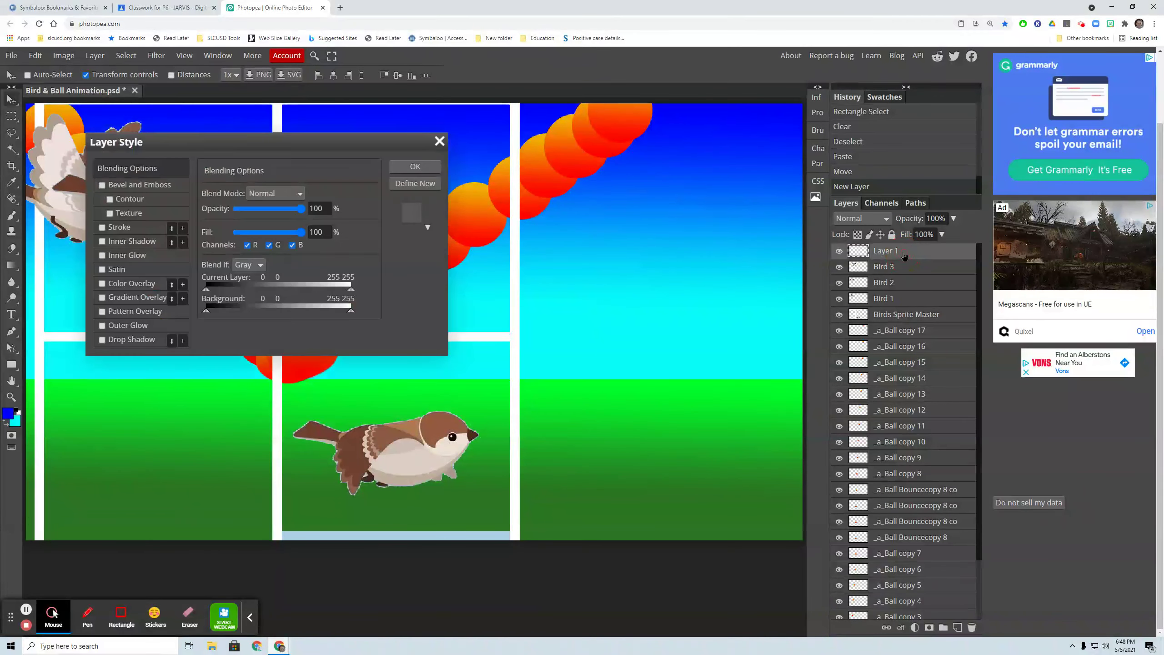
pyautogui.click(414, 166)
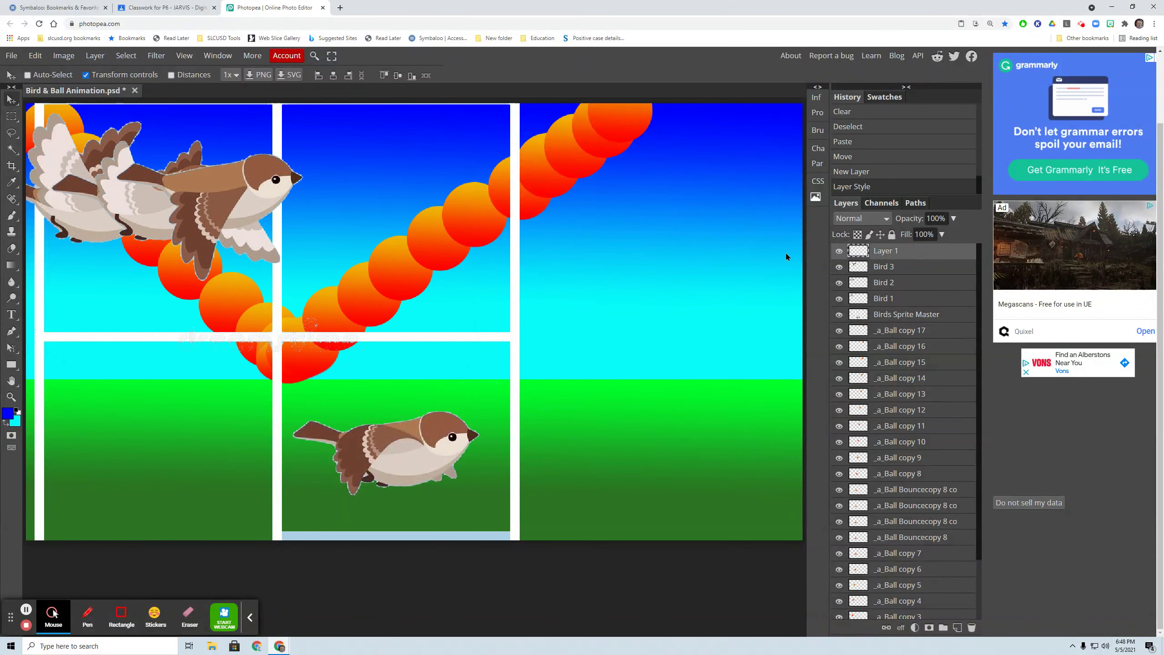
pyautogui.doubleClick(883, 253)
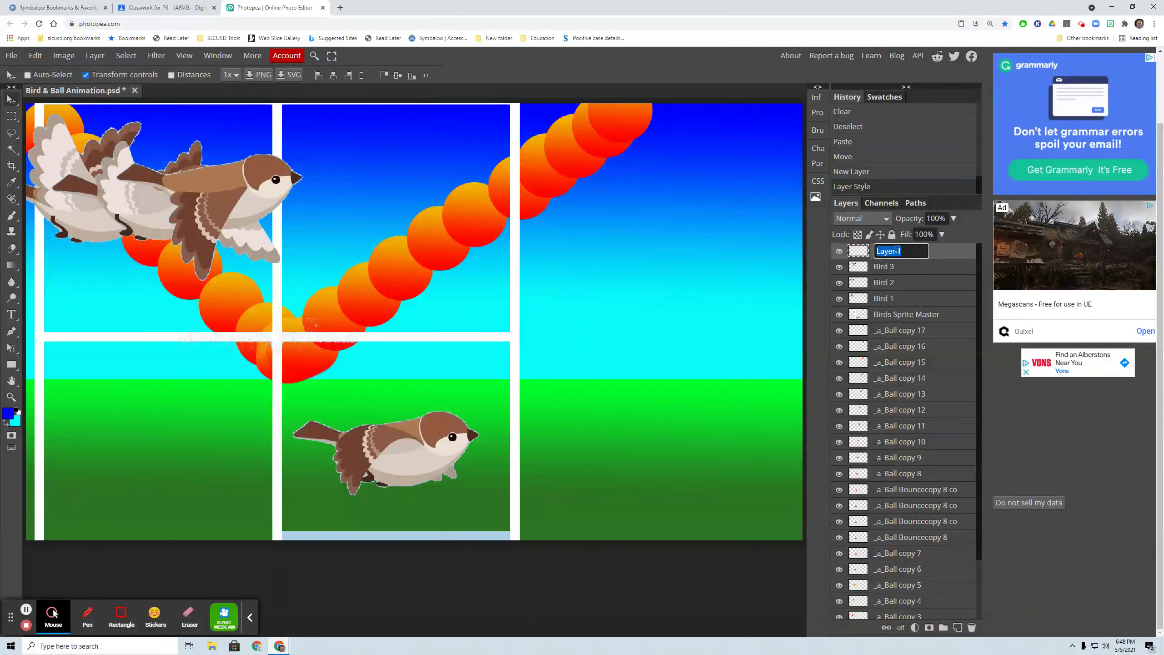
pyautogui.write('Bird')
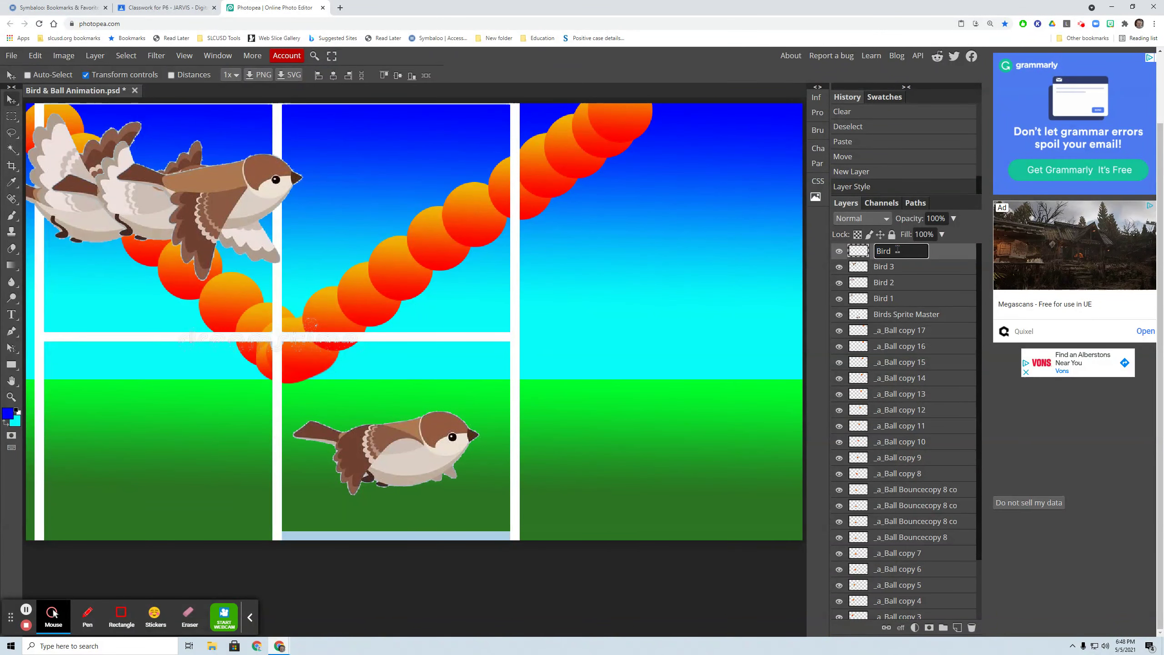
pyautogui.write(' 4')
pyautogui.press('Return')
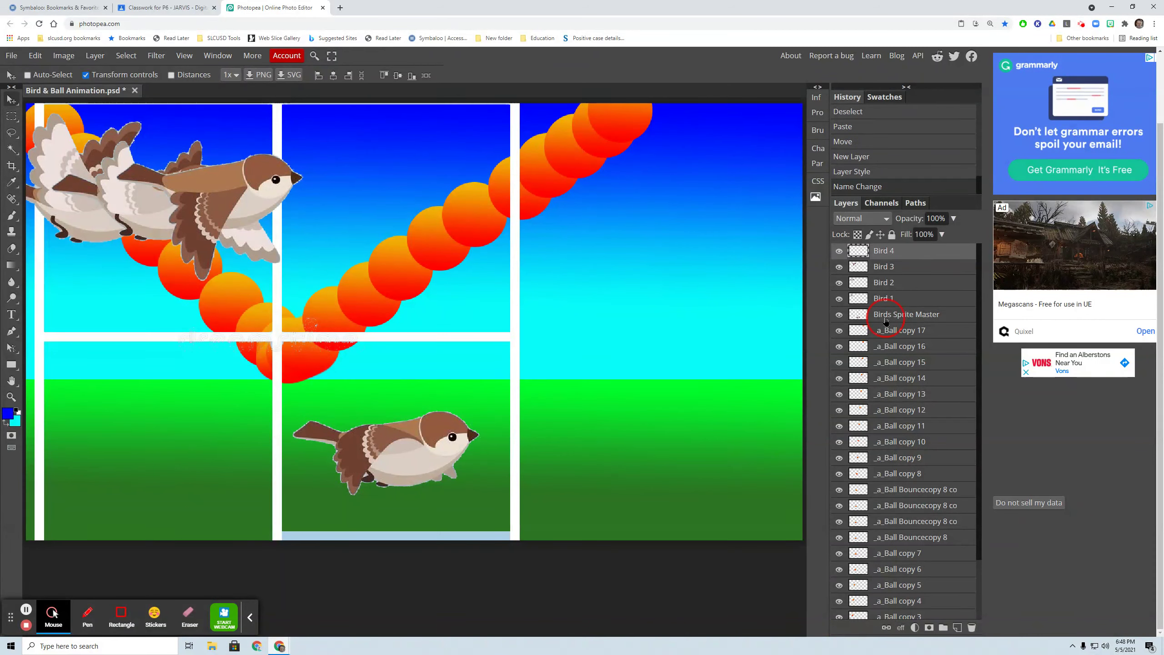
# - Cut the lower-right bird from the sprite sheet and paste it into Bird 4
pyautogui.click(889, 315)
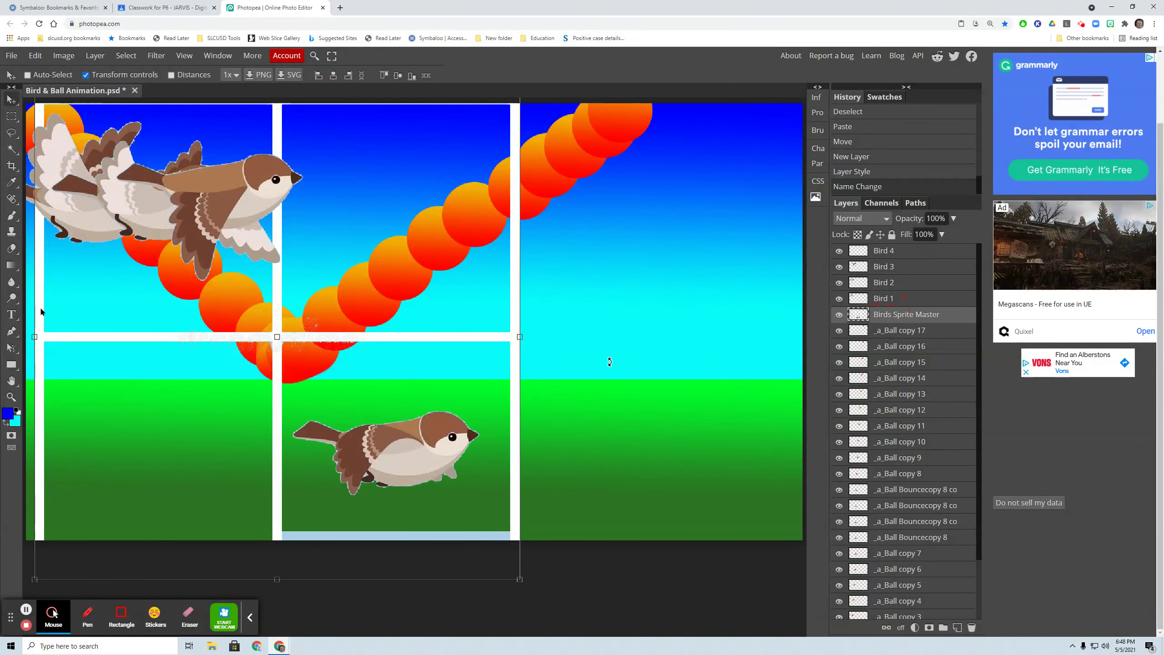
pyautogui.click(12, 116)
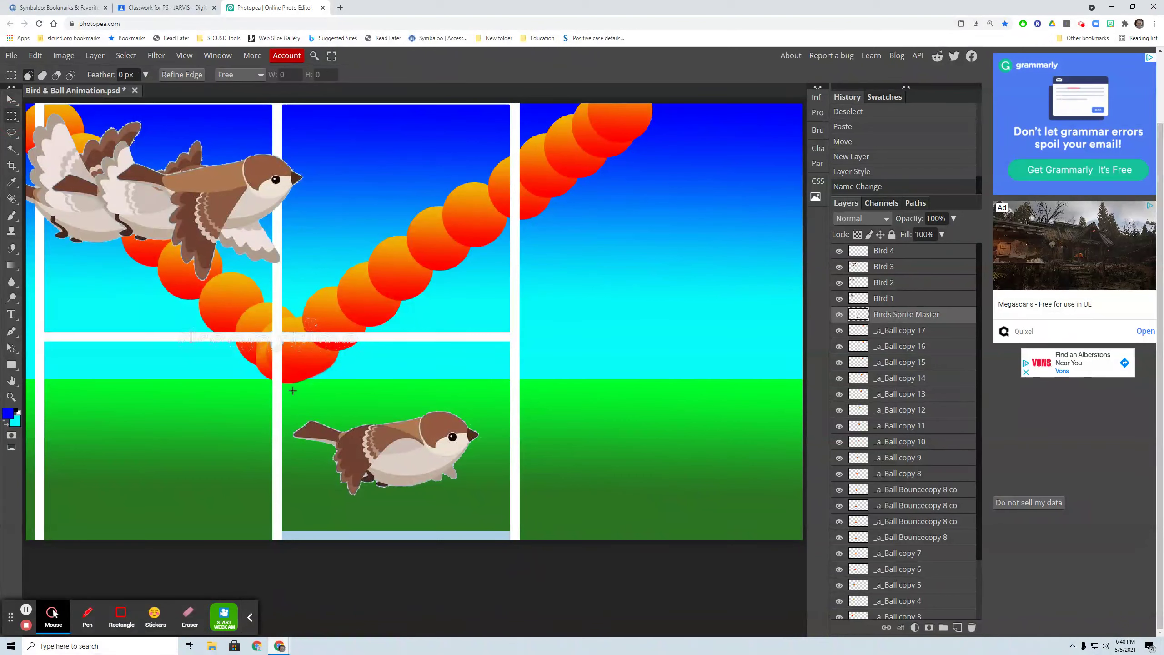
pyautogui.moveTo(291, 386); pyautogui.dragTo(484, 502)
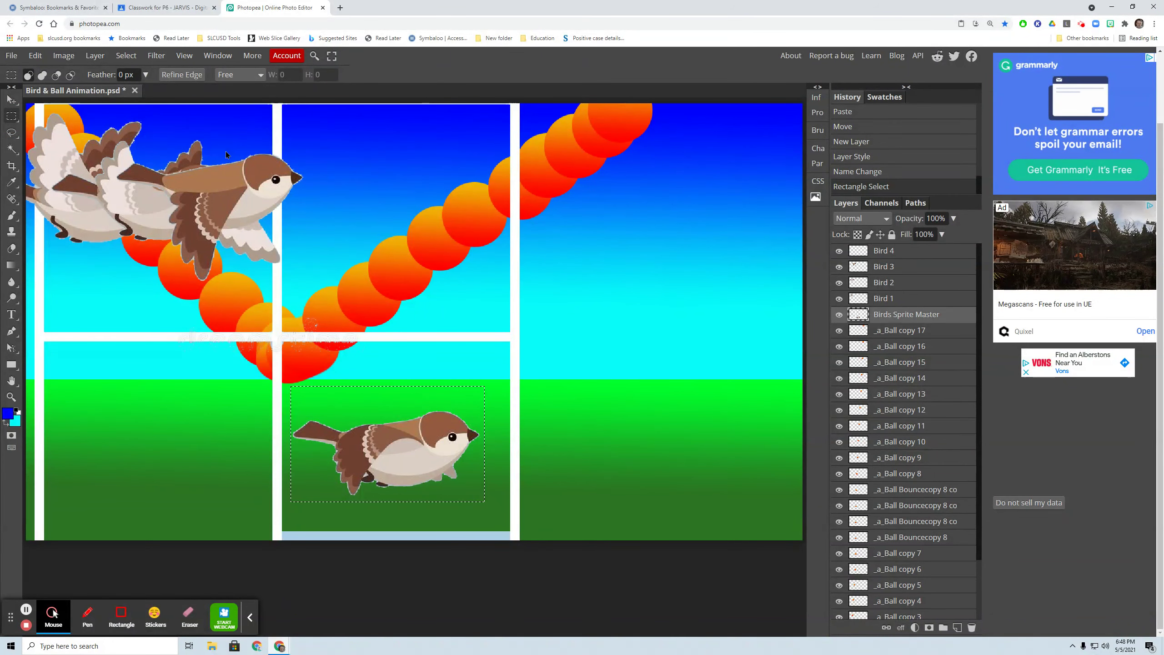
pyautogui.press('Delete')
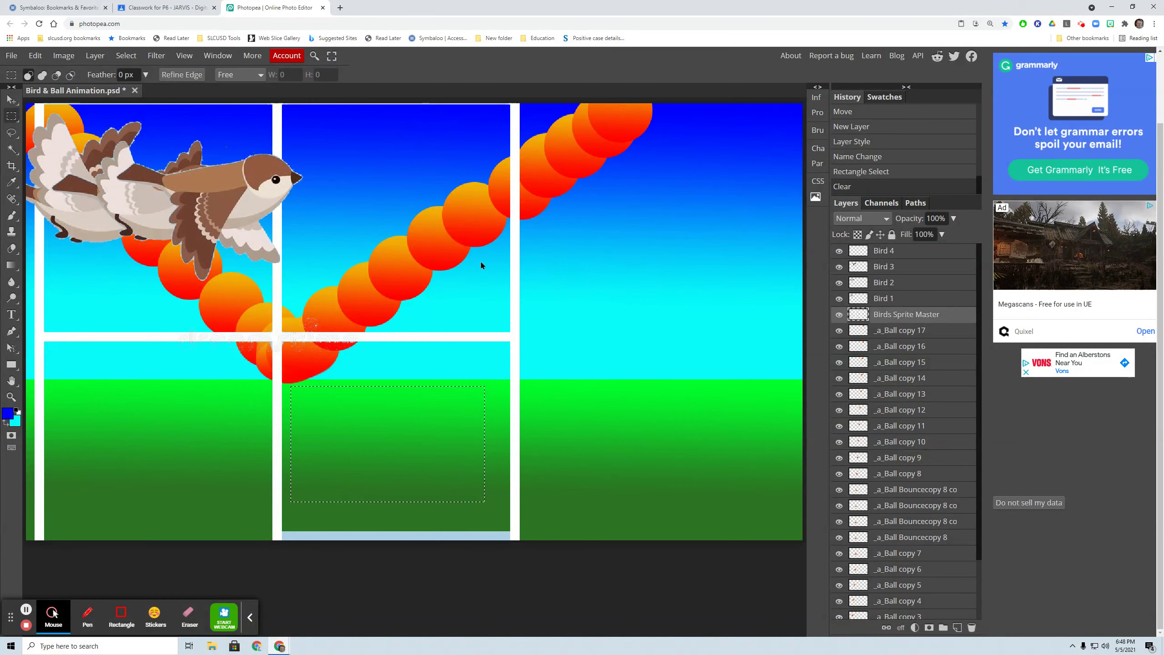
pyautogui.click(126, 55)
pyautogui.click(137, 90)
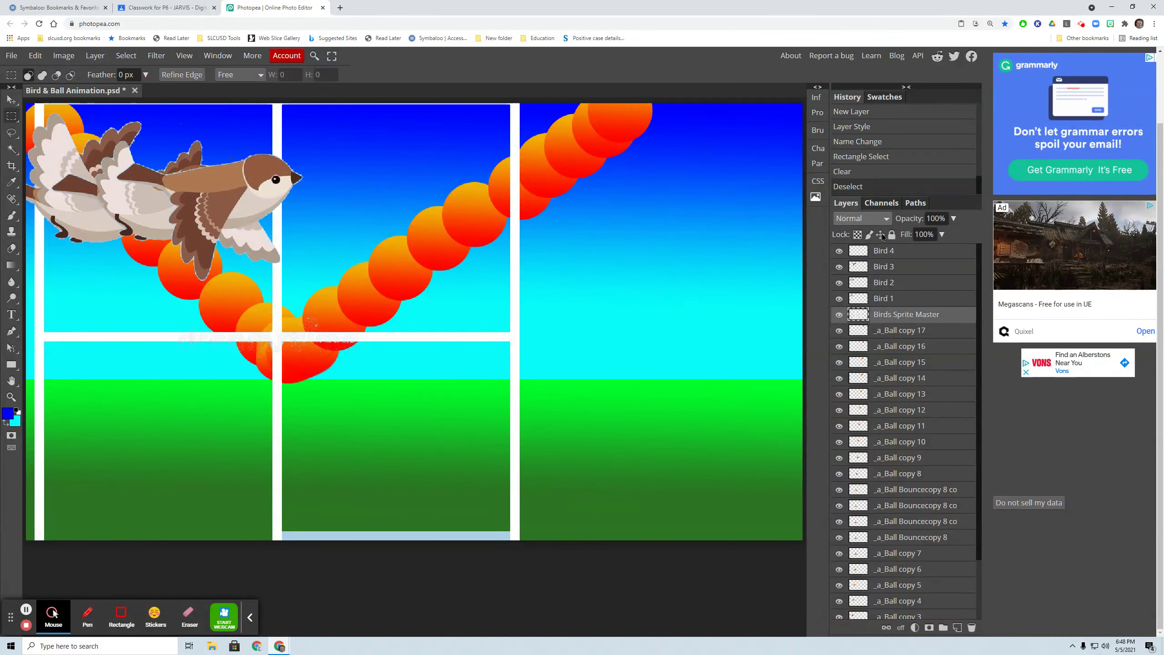
pyautogui.click(880, 252)
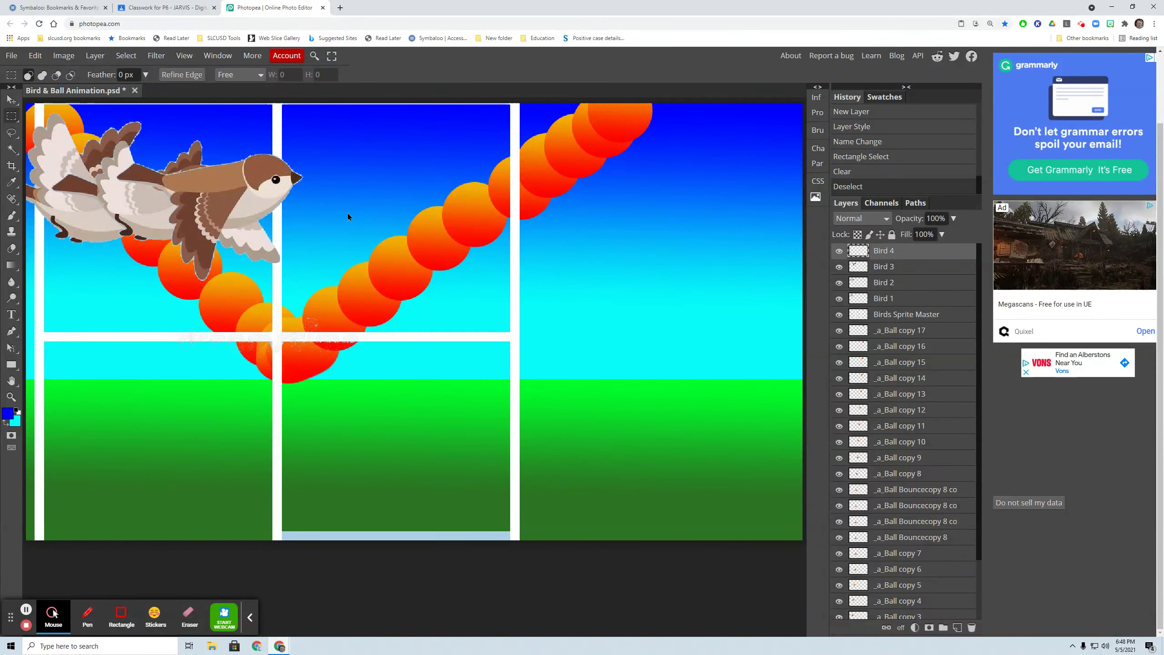
pyautogui.hotkey('ctrl', 'v')
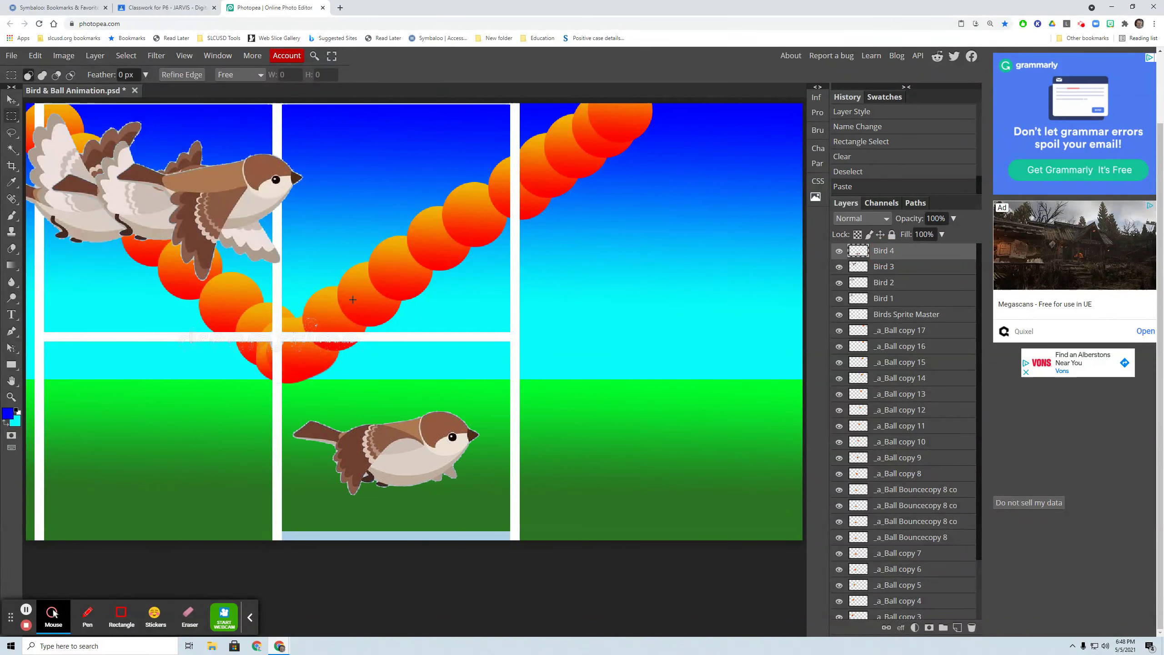
# - Move the Bird 4 bird up to overlap the others at top-left, then hide all four bird layers
pyautogui.click(13, 101)
pyautogui.moveTo(322, 452); pyautogui.dragTo(286, 202)
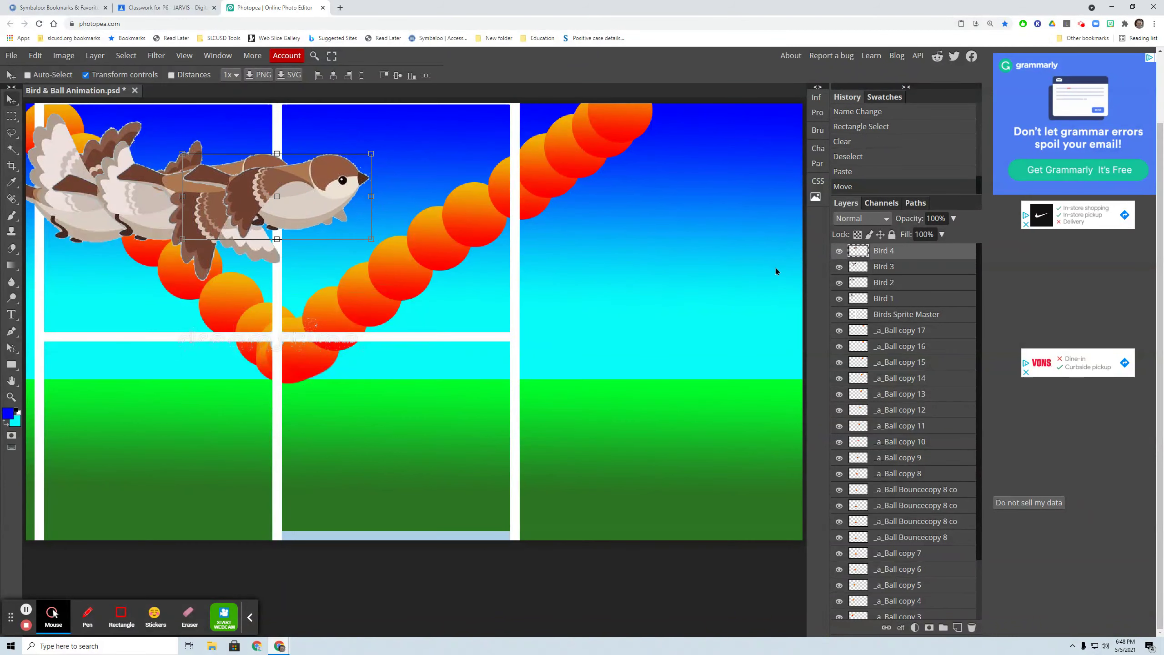
pyautogui.click(839, 251)
pyautogui.click(839, 267)
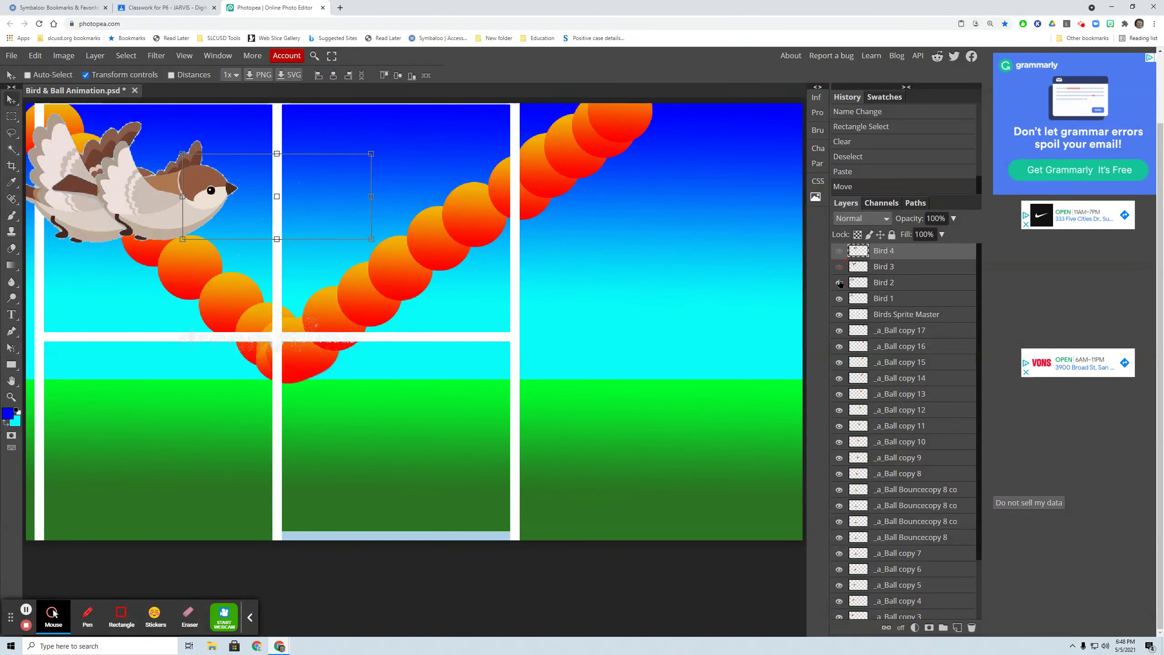
pyautogui.click(839, 282)
pyautogui.click(839, 298)
# - Show each bird layer alone to compare frames, then make all four visible again
pyautogui.click(839, 298)
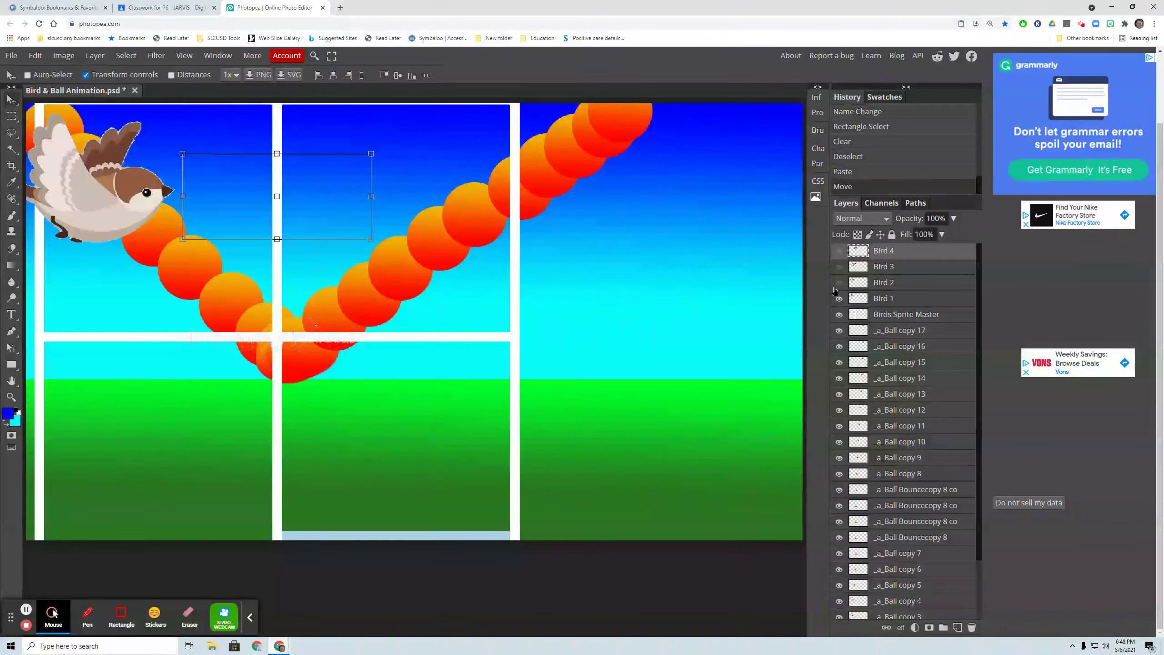
pyautogui.click(839, 299)
pyautogui.click(839, 282)
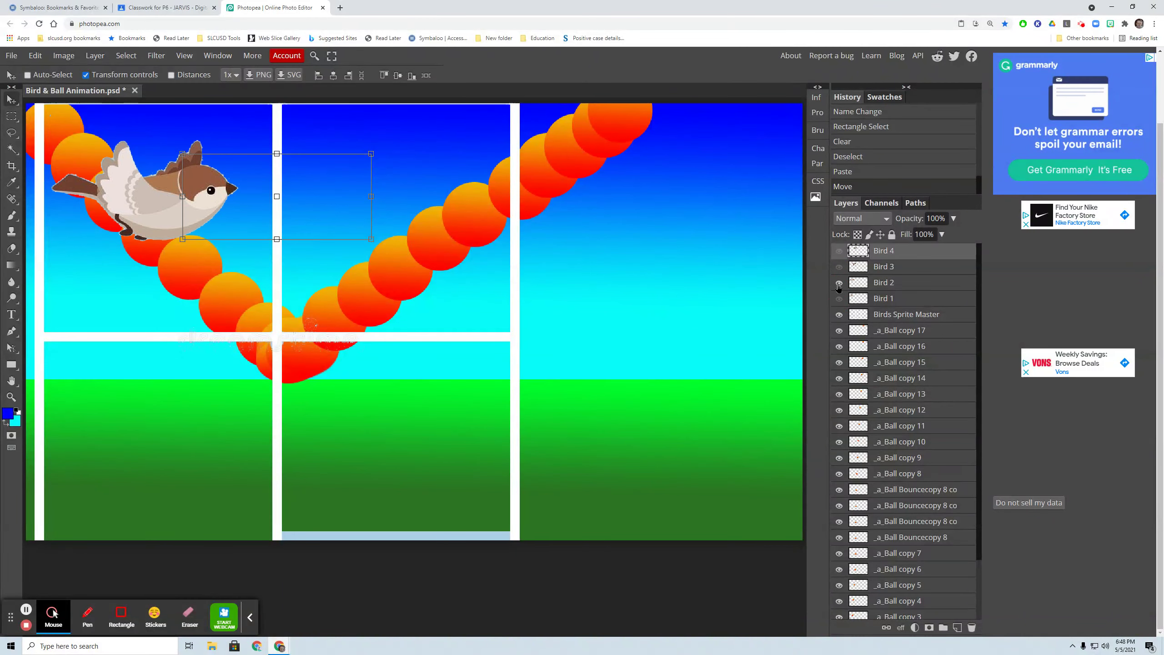
pyautogui.click(838, 282)
pyautogui.click(839, 267)
pyautogui.click(838, 267)
pyautogui.click(839, 251)
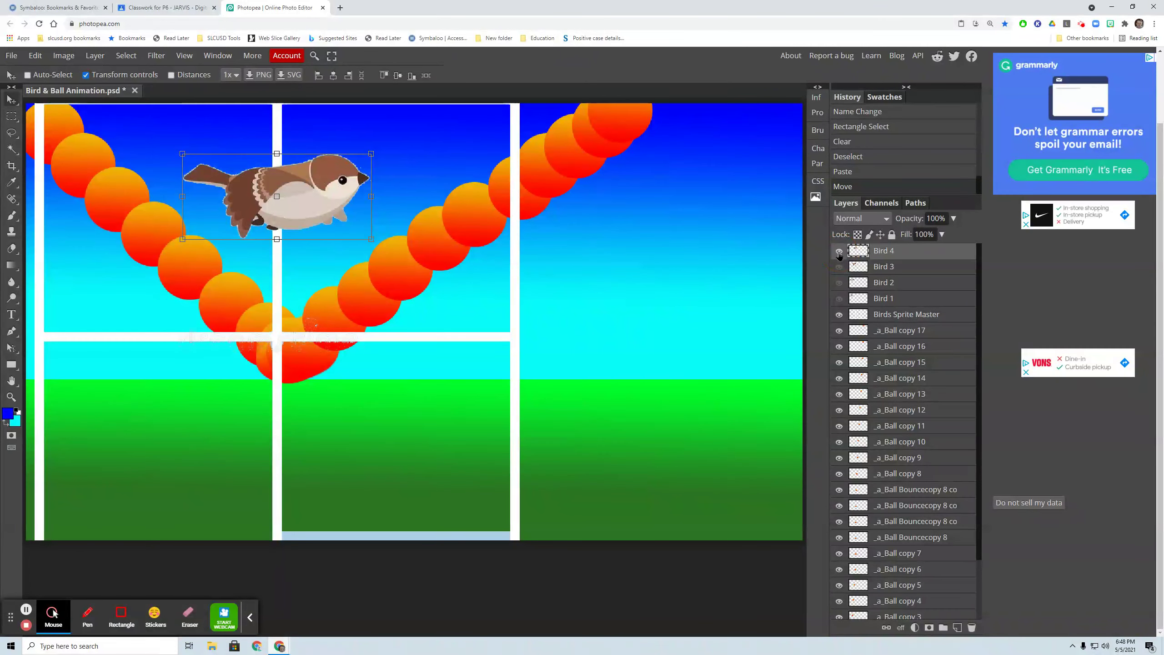
pyautogui.click(838, 251)
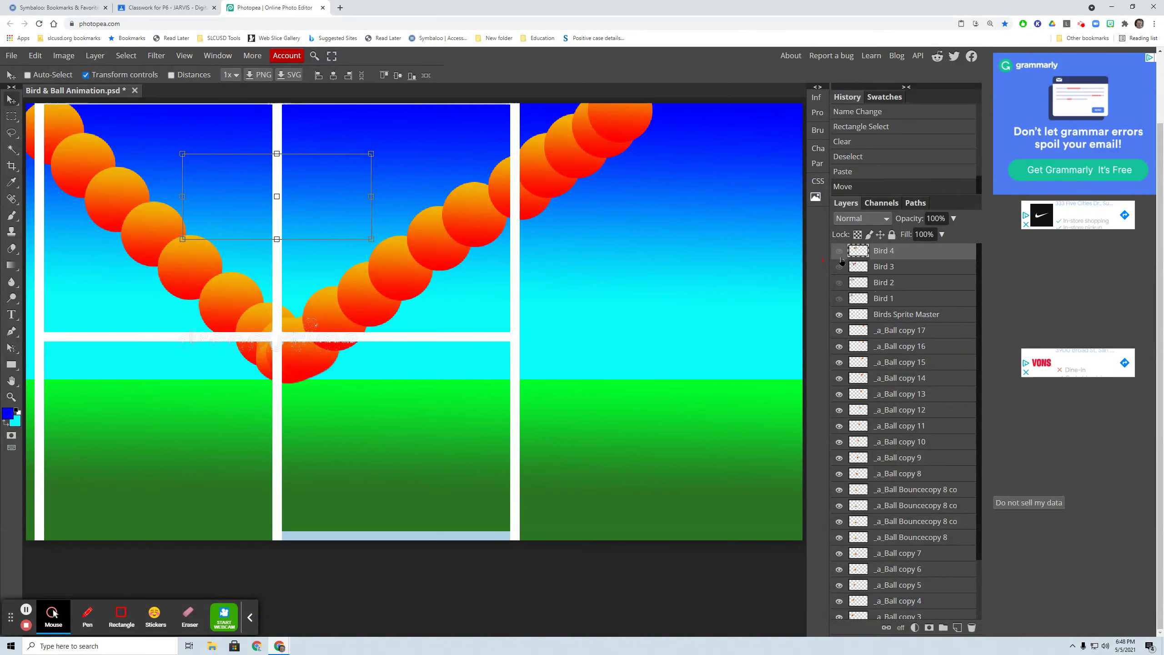
pyautogui.click(839, 251)
pyautogui.click(839, 267)
pyautogui.click(838, 282)
pyautogui.click(839, 298)
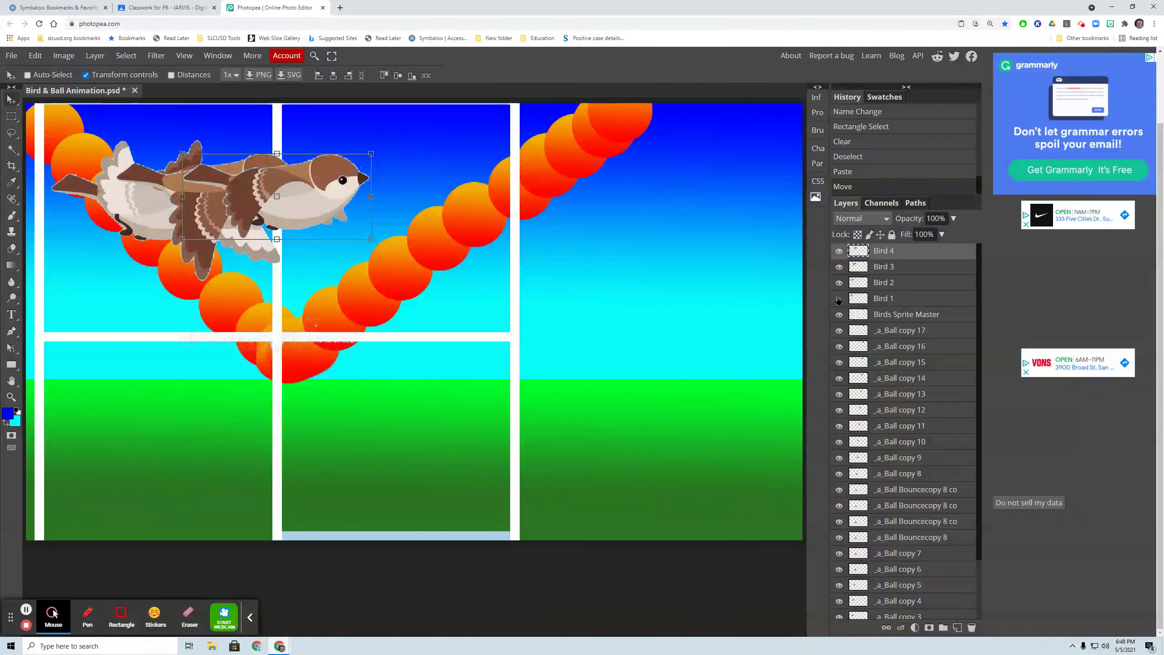
# - Delete the Birds Sprite Master layer via its right-click menu and select Bird 1
pyautogui.click(917, 317)
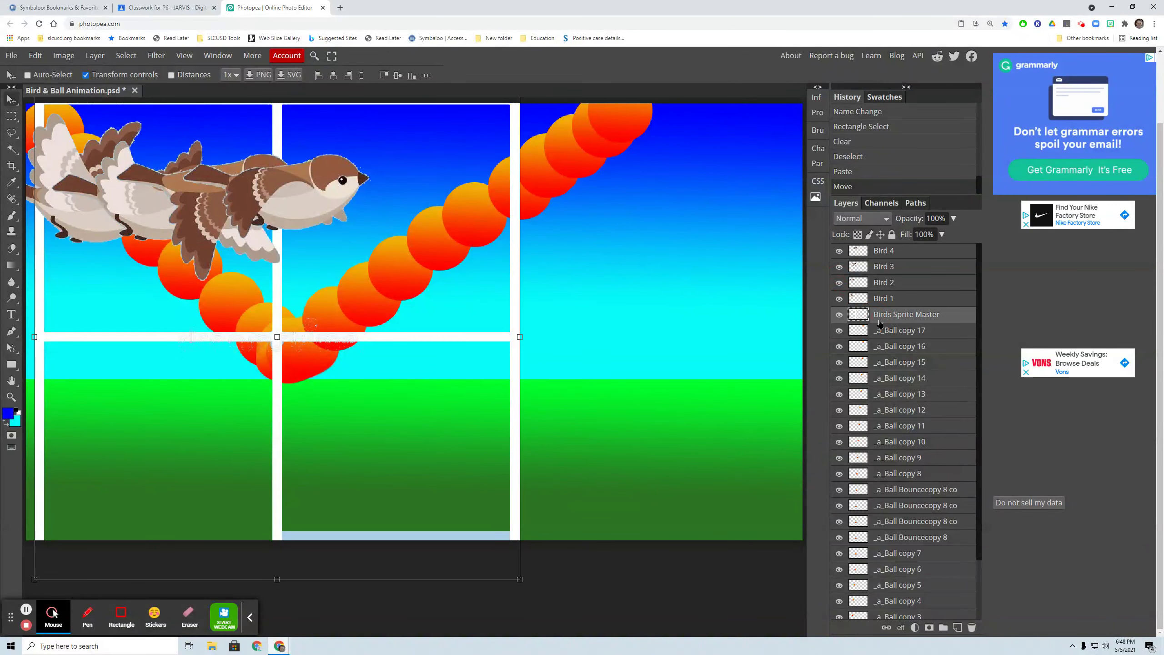
pyautogui.rightClick(916, 317)
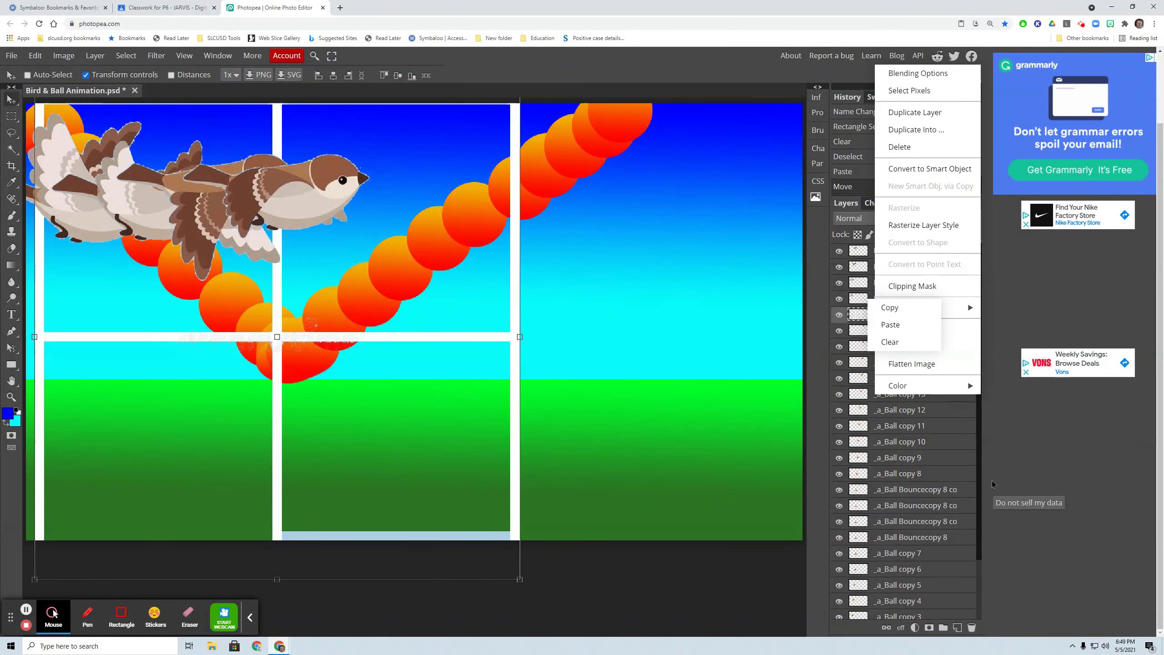
pyautogui.click(972, 627)
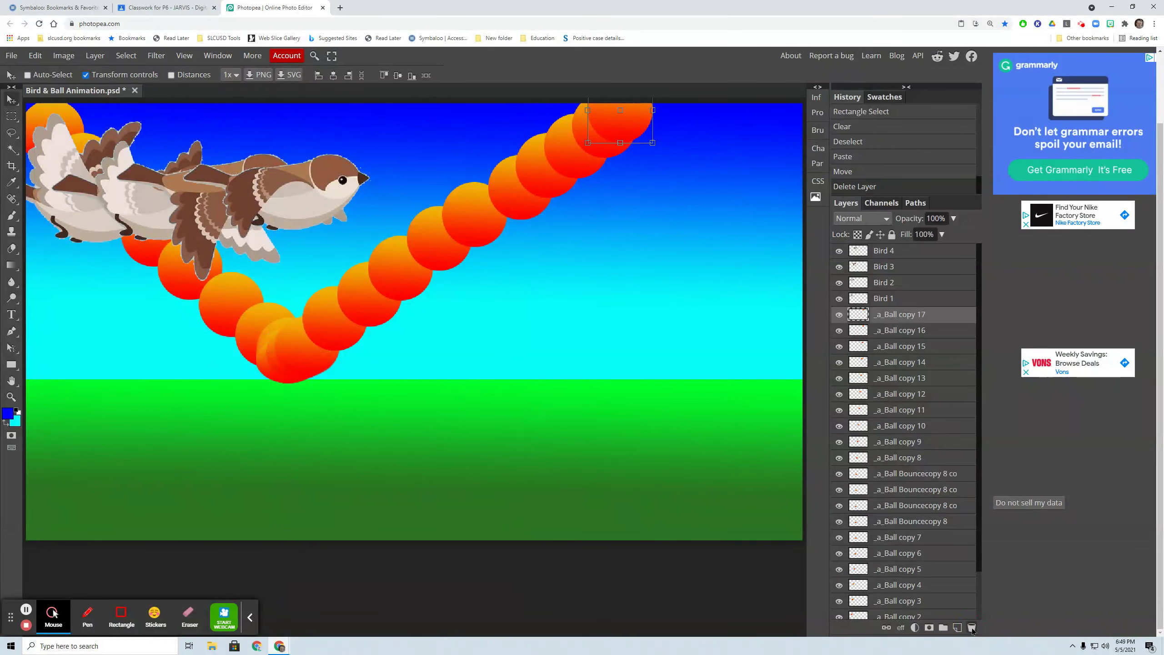
pyautogui.click(909, 301)
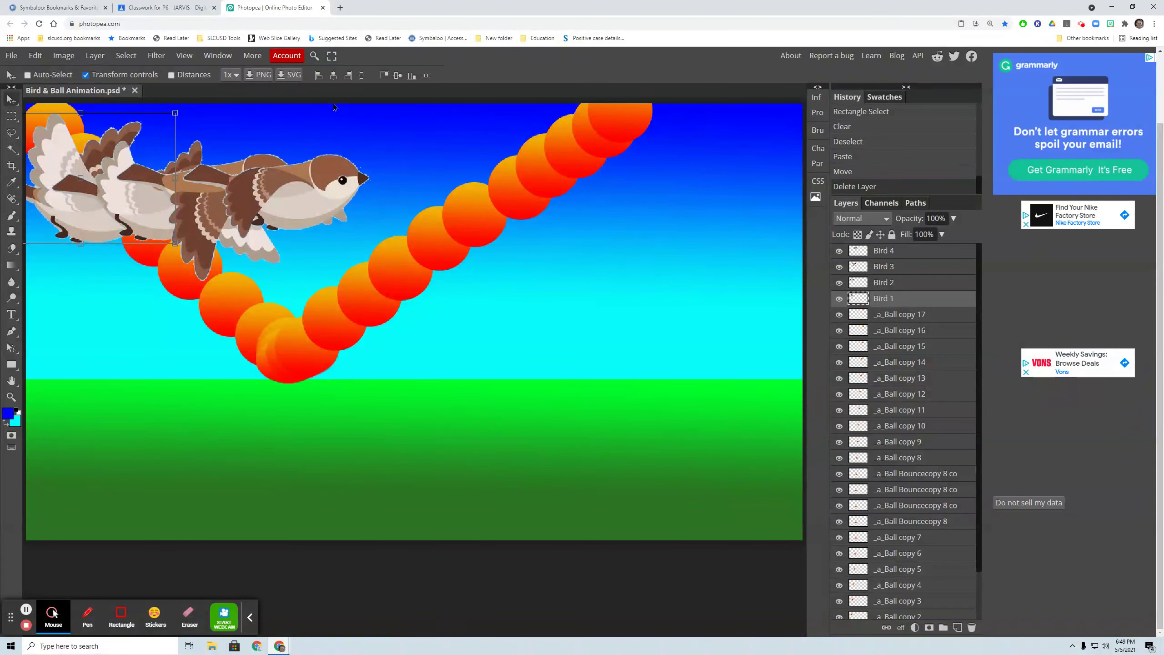
# - Make Bird 1 an animation frame via Layer > Animation > Make Frames
pyautogui.click(95, 56)
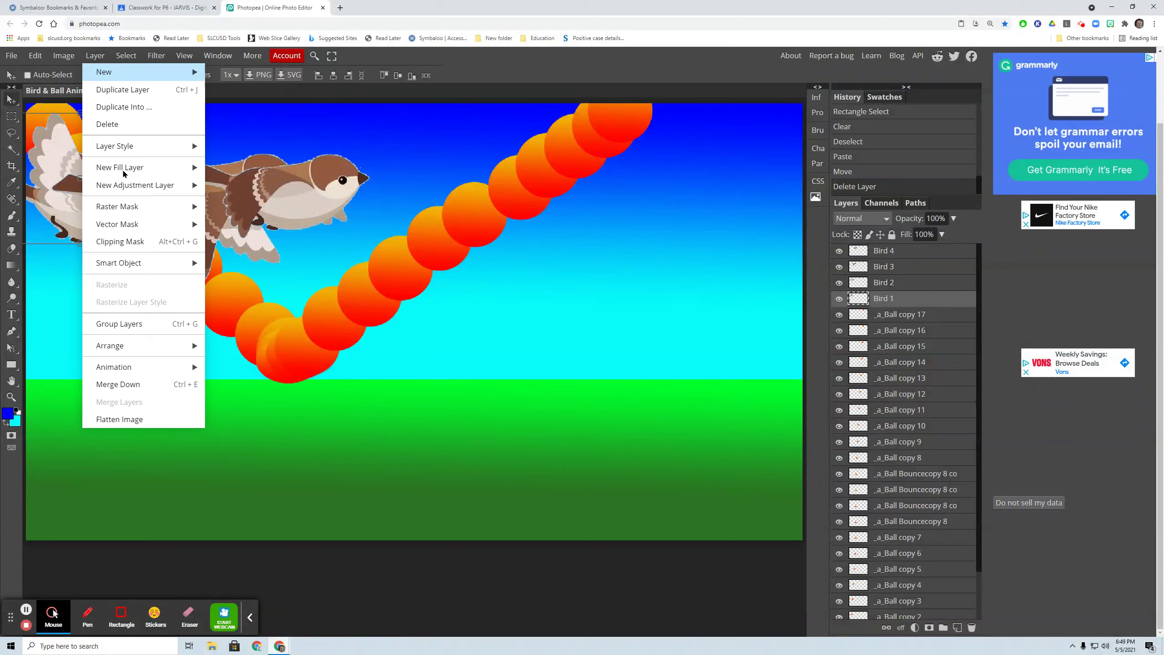
pyautogui.moveTo(165, 371)
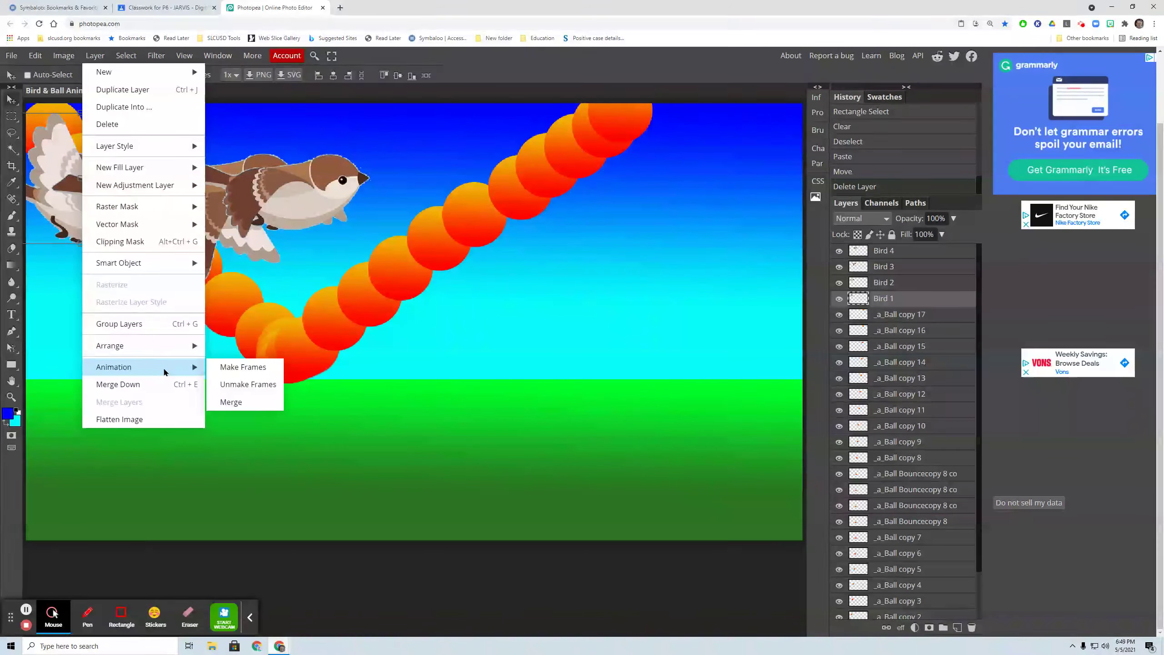
pyautogui.click(234, 368)
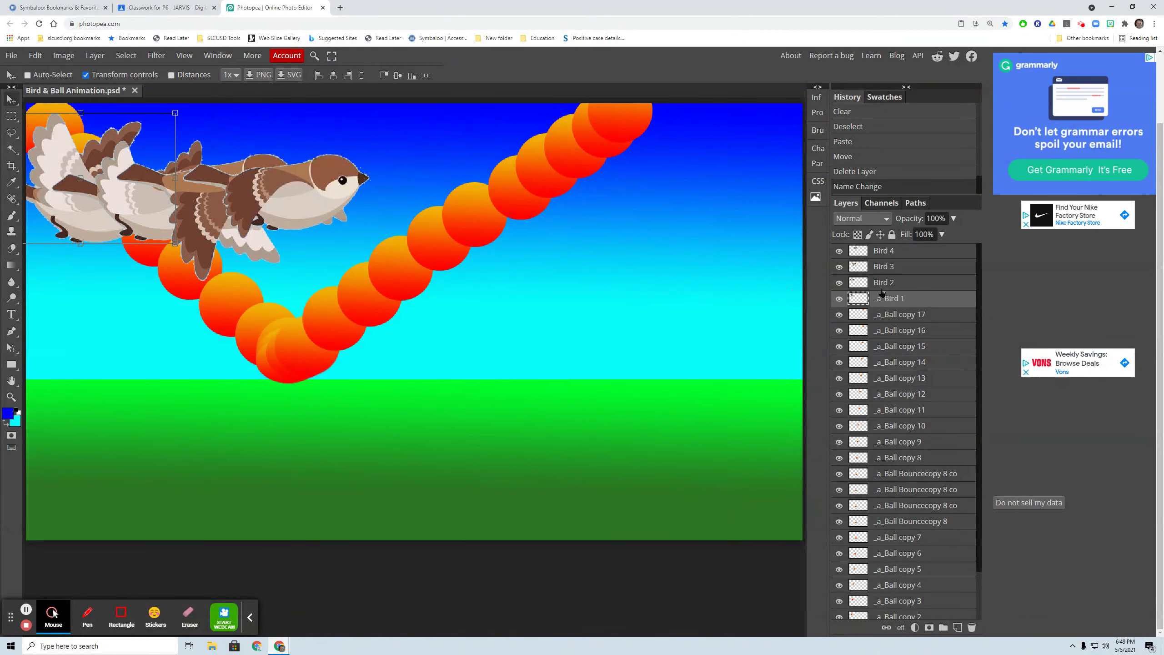
# - Rename Bird 2 and Bird 3 to '_a_Bird 2' and '_a_Bird 3'
pyautogui.doubleClick(906, 284)
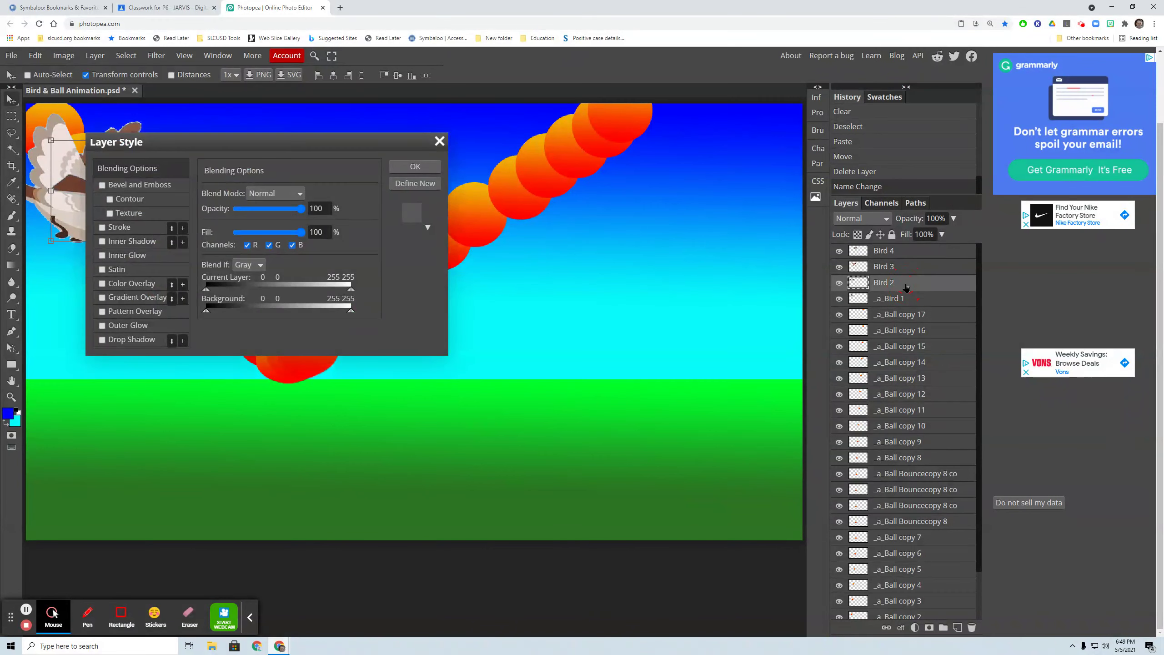
pyautogui.click(438, 141)
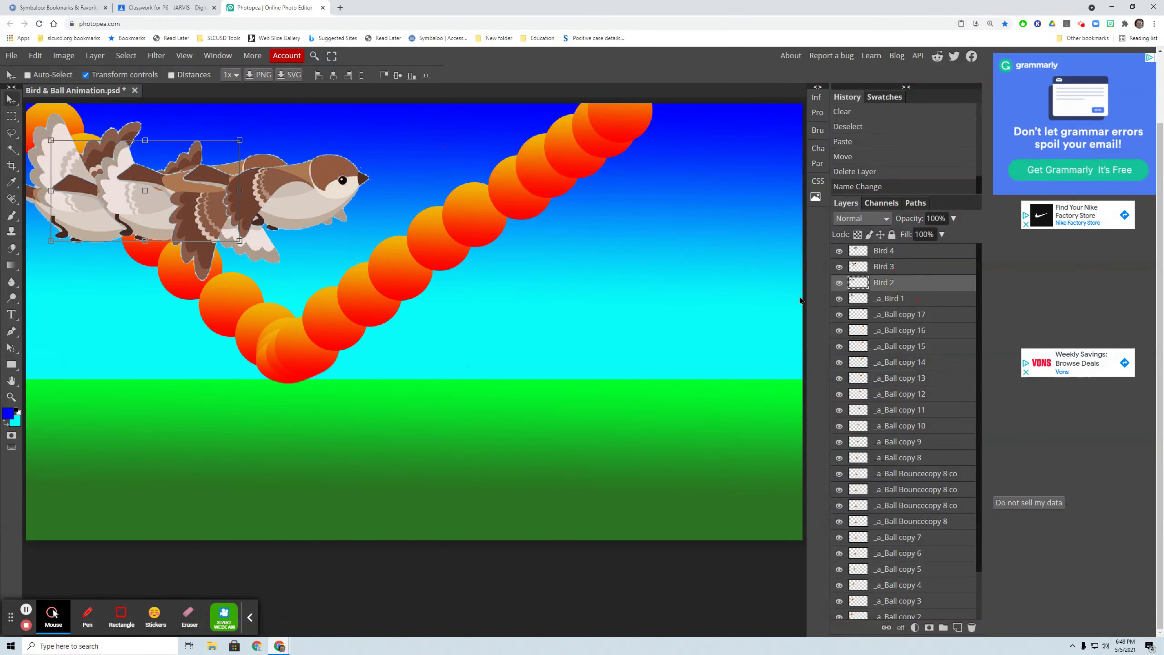
pyautogui.doubleClick(900, 283)
pyautogui.press('Home')
pyautogui.write('_a_')
pyautogui.click(877, 271)
pyautogui.doubleClick(898, 267)
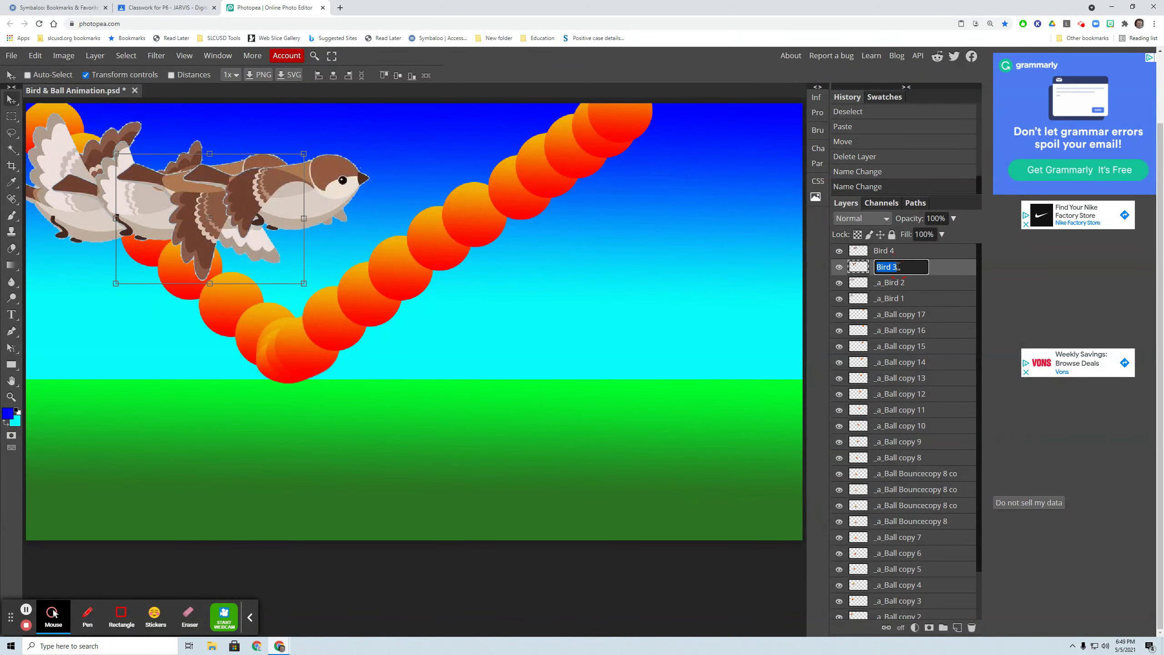
pyautogui.click(876, 267)
pyautogui.write('_')
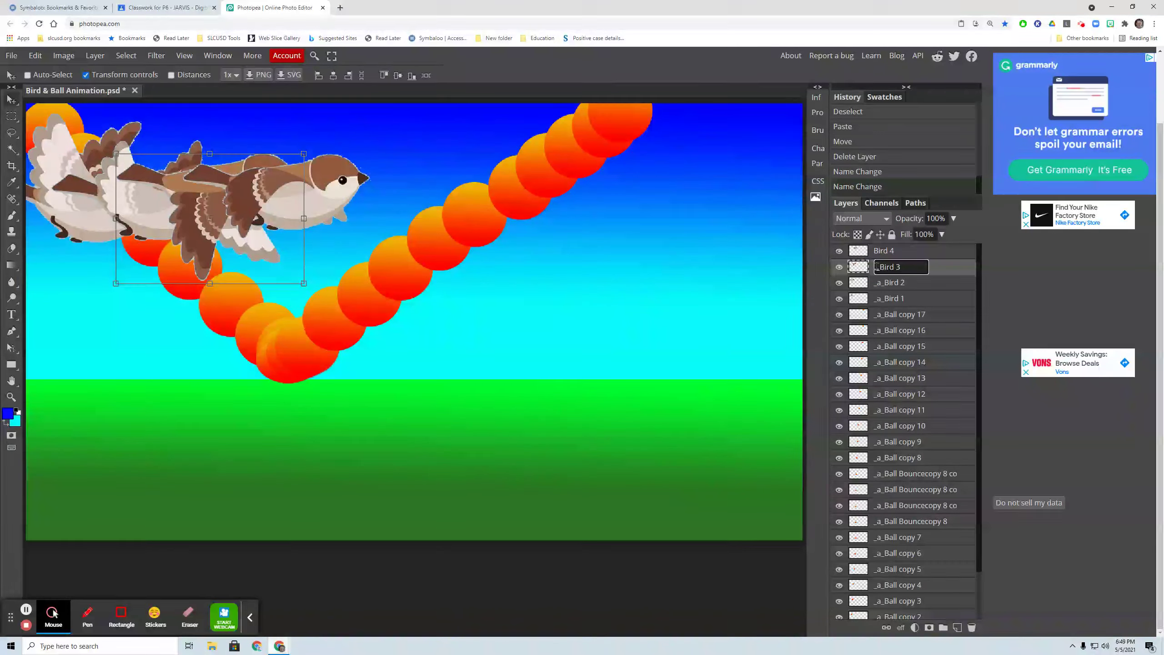
pyautogui.write('a_')
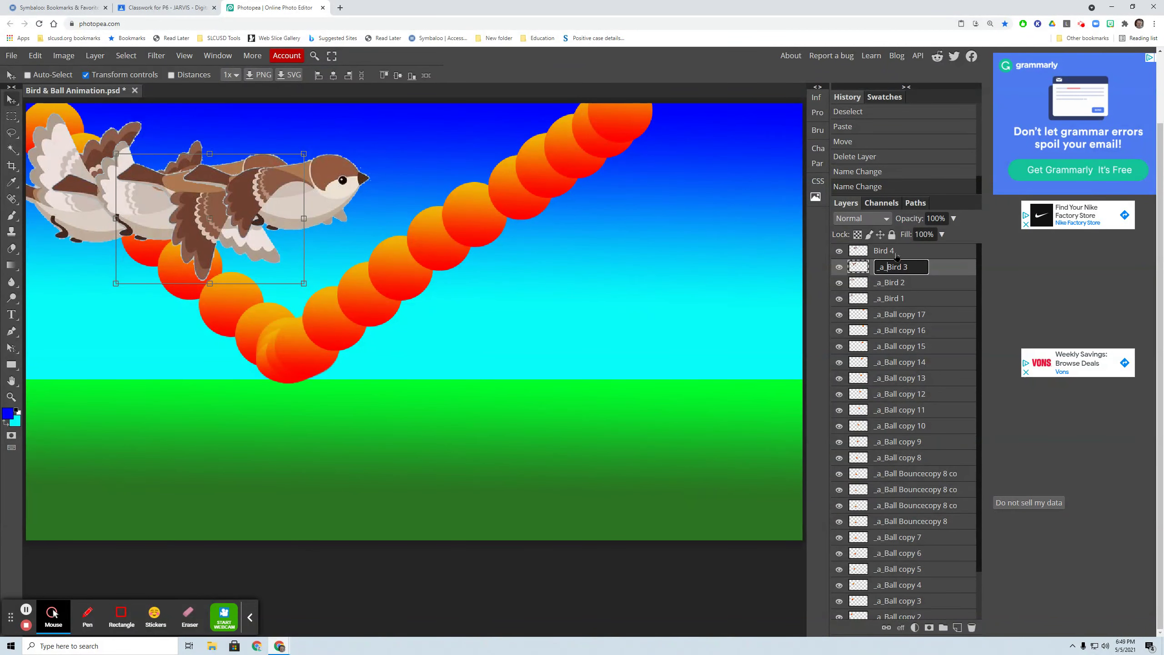
pyautogui.click(896, 254)
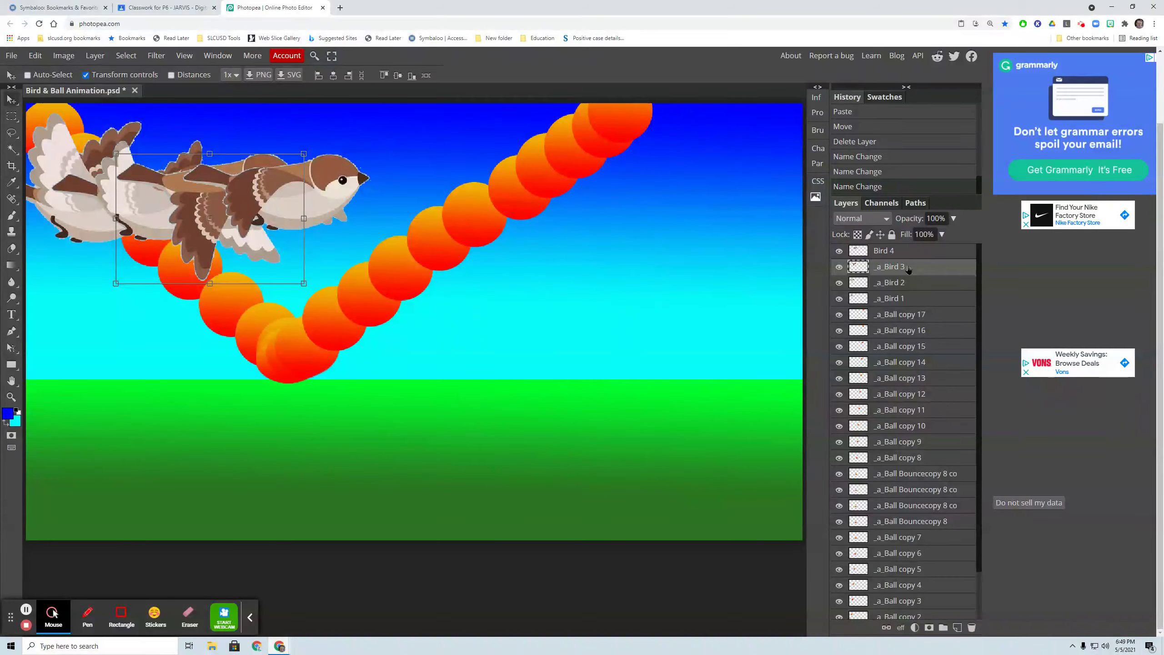
# - Make Bird 4 an animation frame, naming it _a_Bird 4
pyautogui.click(909, 251)
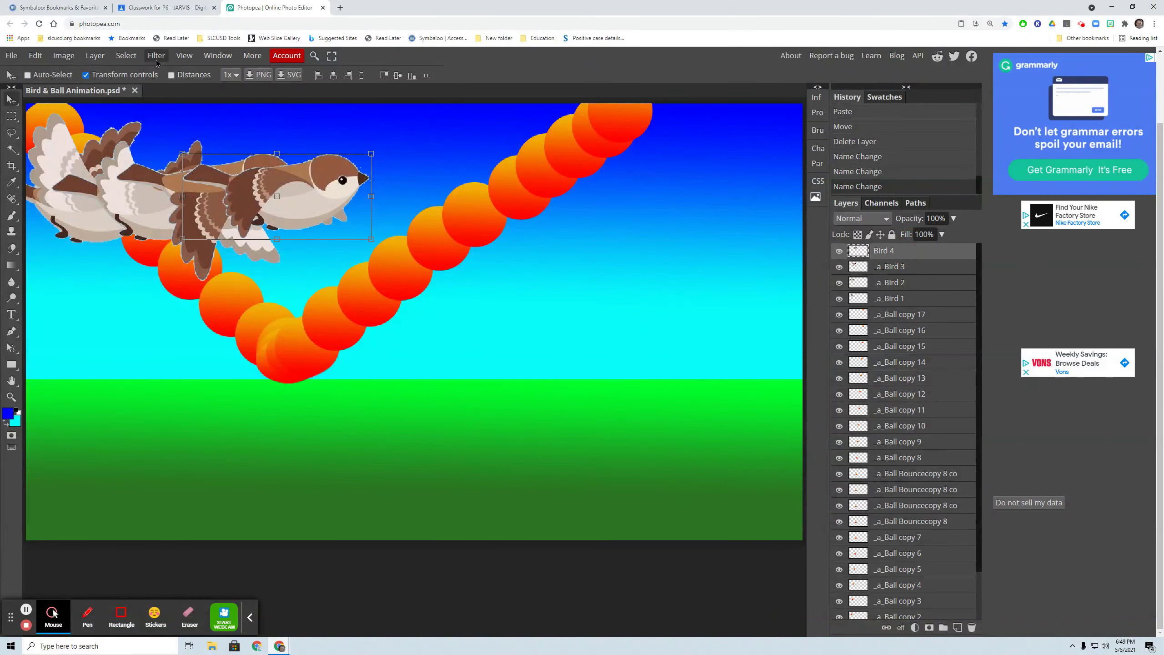
pyautogui.click(95, 56)
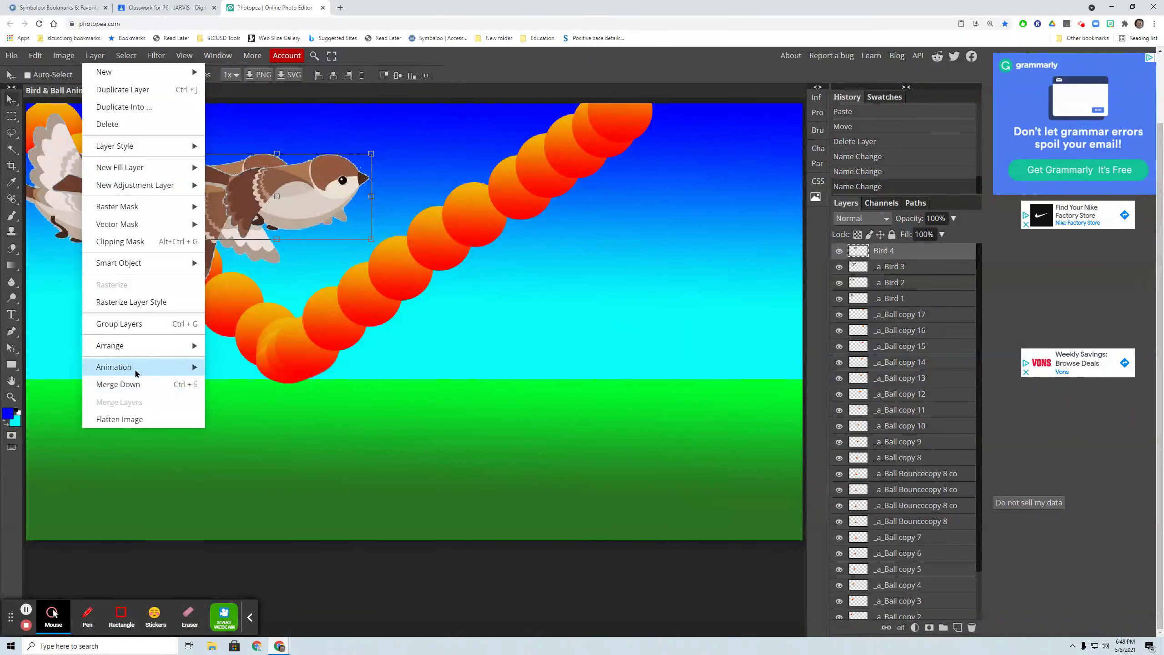
pyautogui.moveTo(179, 367)
pyautogui.click(236, 373)
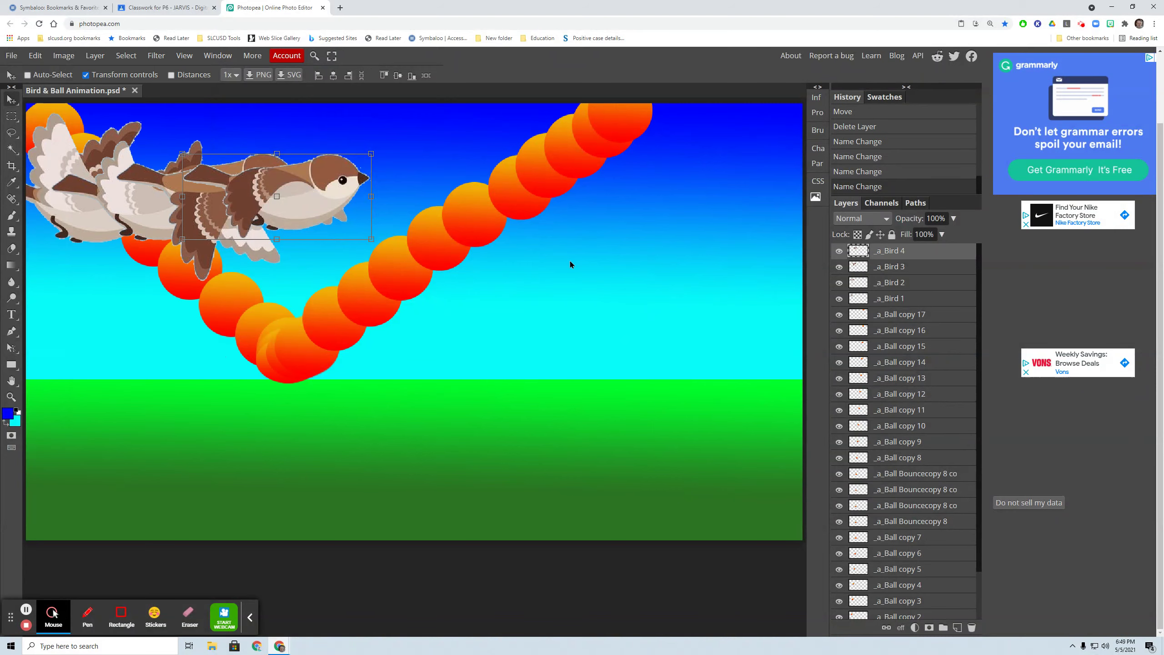
# - Duplicate _a_Bird 1, raise the copy to the top, and move its bird right
pyautogui.click(914, 301)
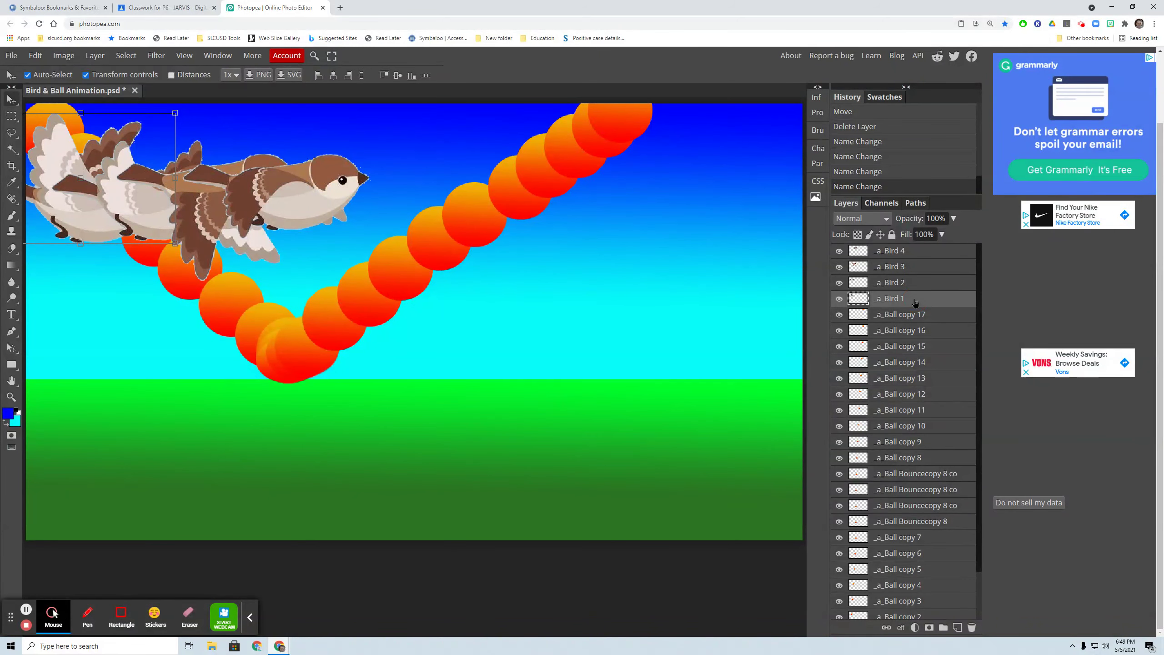
pyautogui.hotkey('ctrl', 'j')
pyautogui.moveTo(915, 300); pyautogui.dragTo(918, 252)
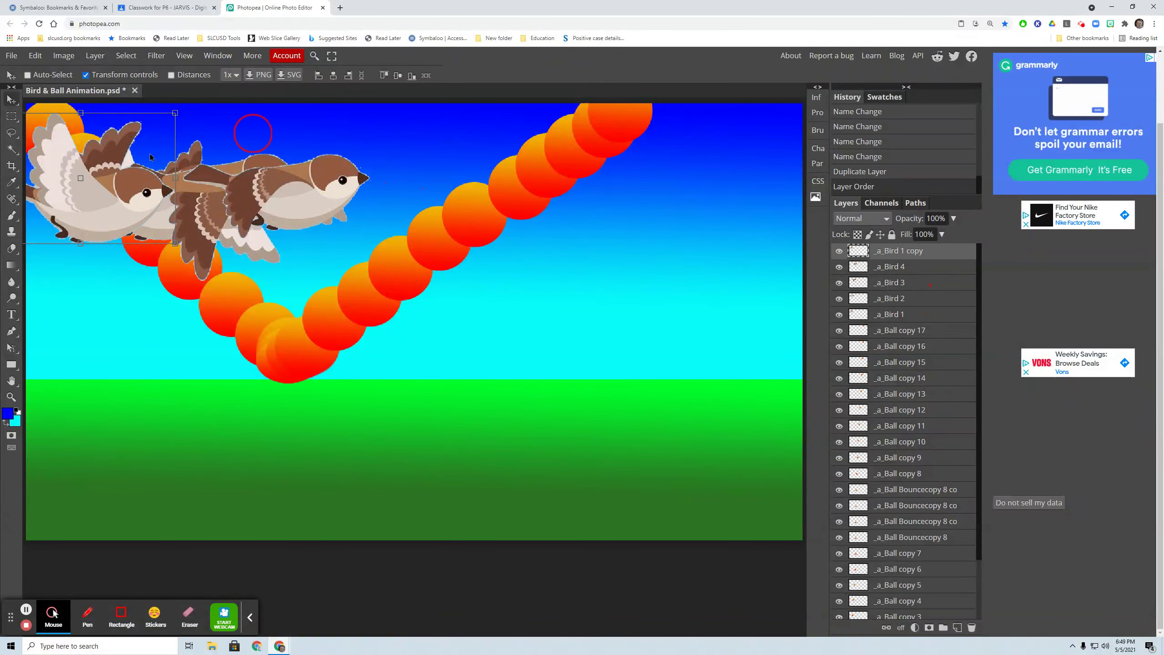
pyautogui.moveTo(70, 185); pyautogui.dragTo(348, 182)
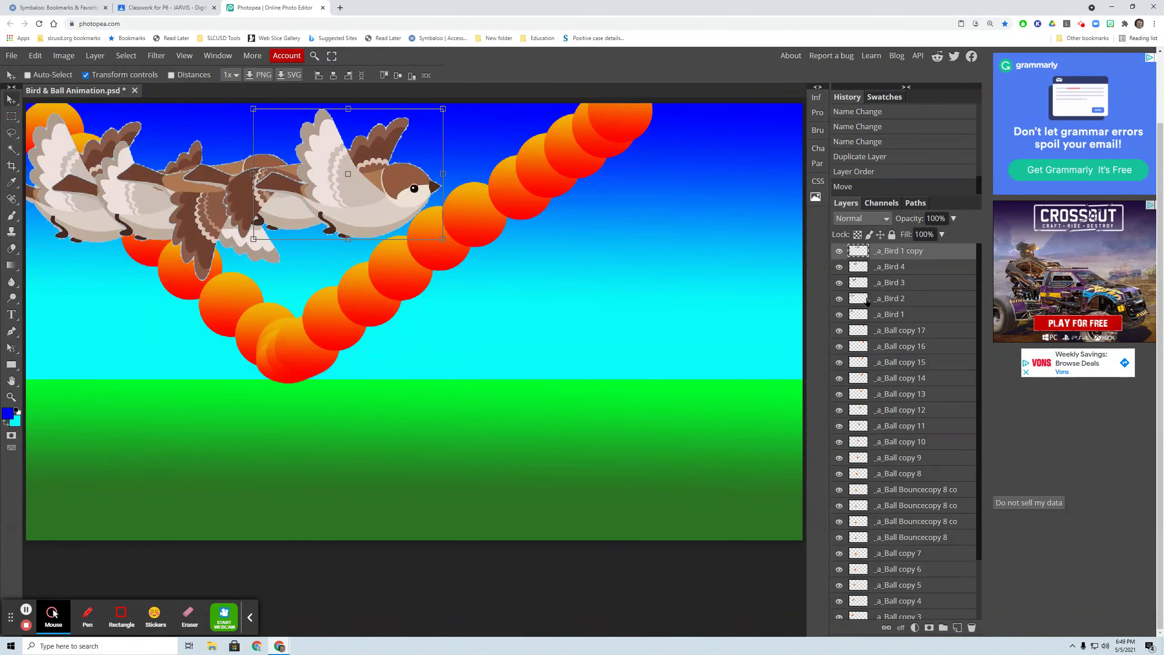
# - Duplicate _a_Bird 2, raise the copy to the top, and move its bird right
pyautogui.click(893, 299)
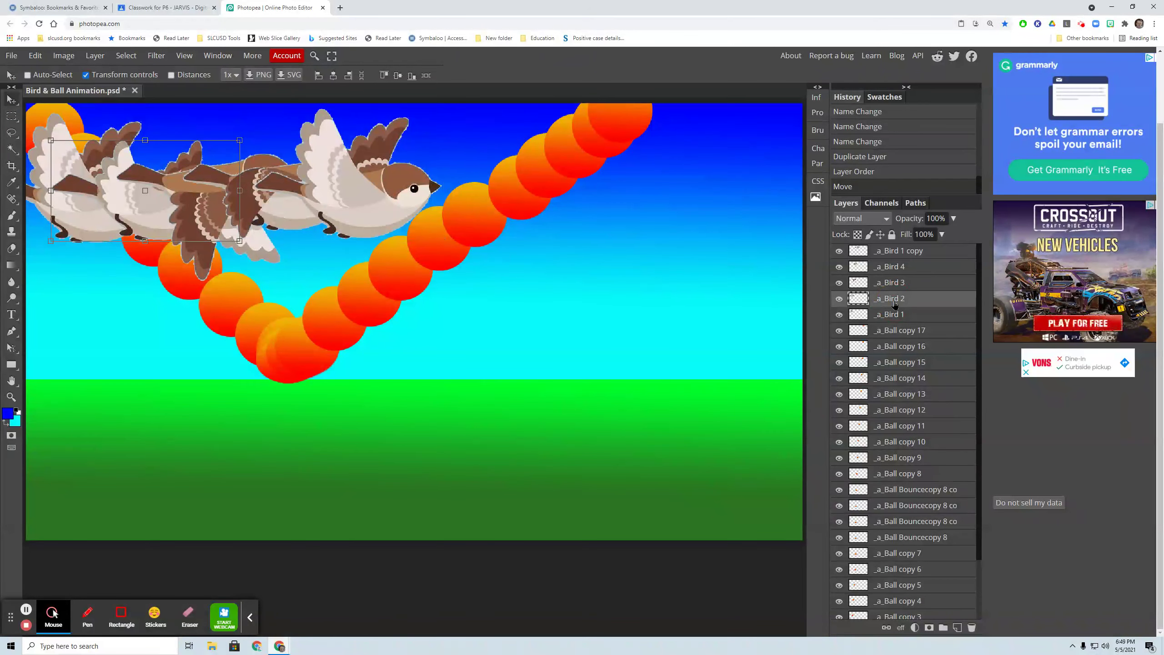
pyautogui.hotkey('ctrl', 'j')
pyautogui.moveTo(894, 305)
pyautogui.mouseDown()
pyautogui.moveTo(884, 257)
pyautogui.moveTo(859, 251)
pyautogui.mouseUp()
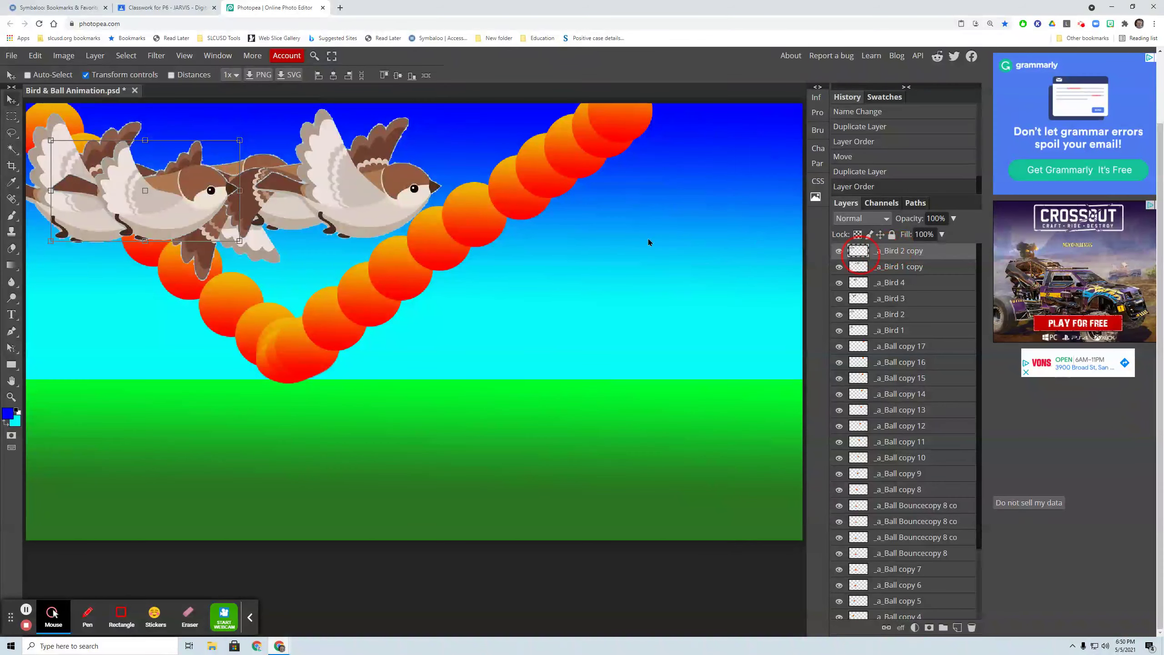
pyautogui.click(161, 183)
pyautogui.click(119, 177)
pyautogui.moveTo(119, 176); pyautogui.dragTo(390, 166)
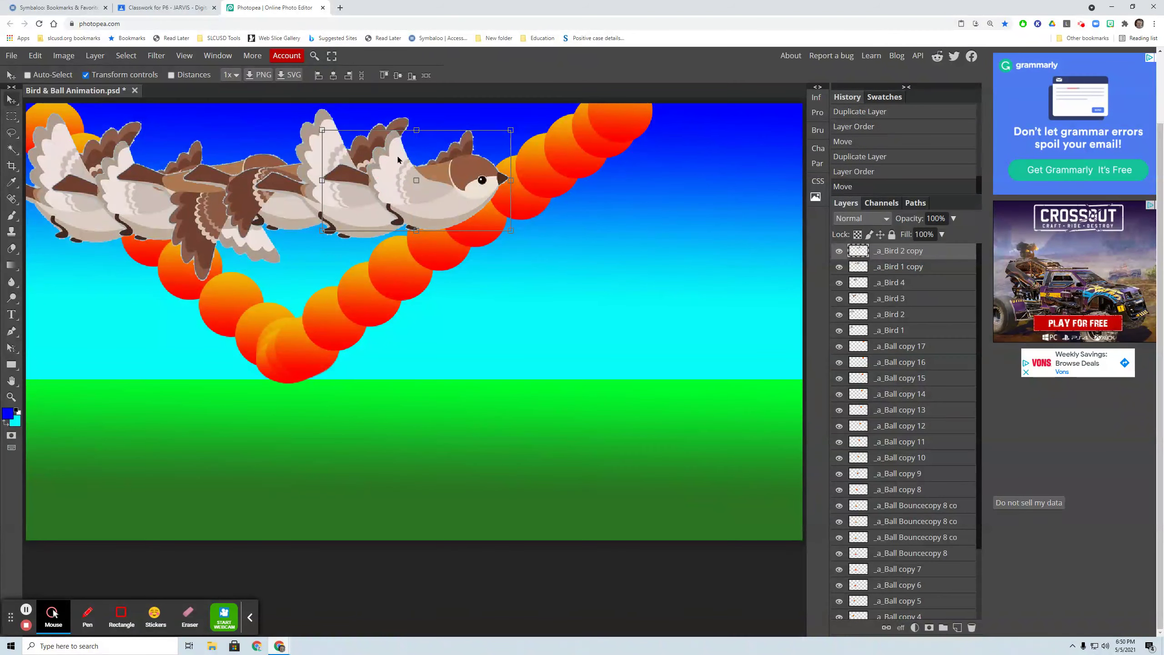
# - Duplicate _a_Bird 3, raise the copy to the top, and slide its bird right
pyautogui.click(923, 304)
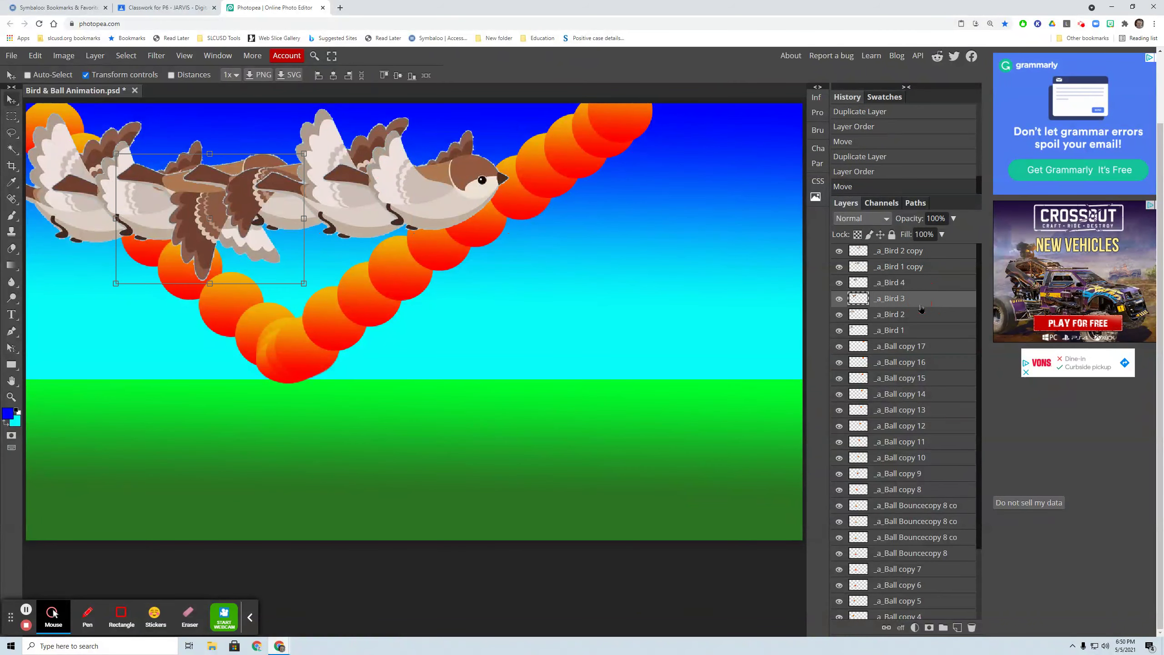
pyautogui.hotkey('ctrl', 'j')
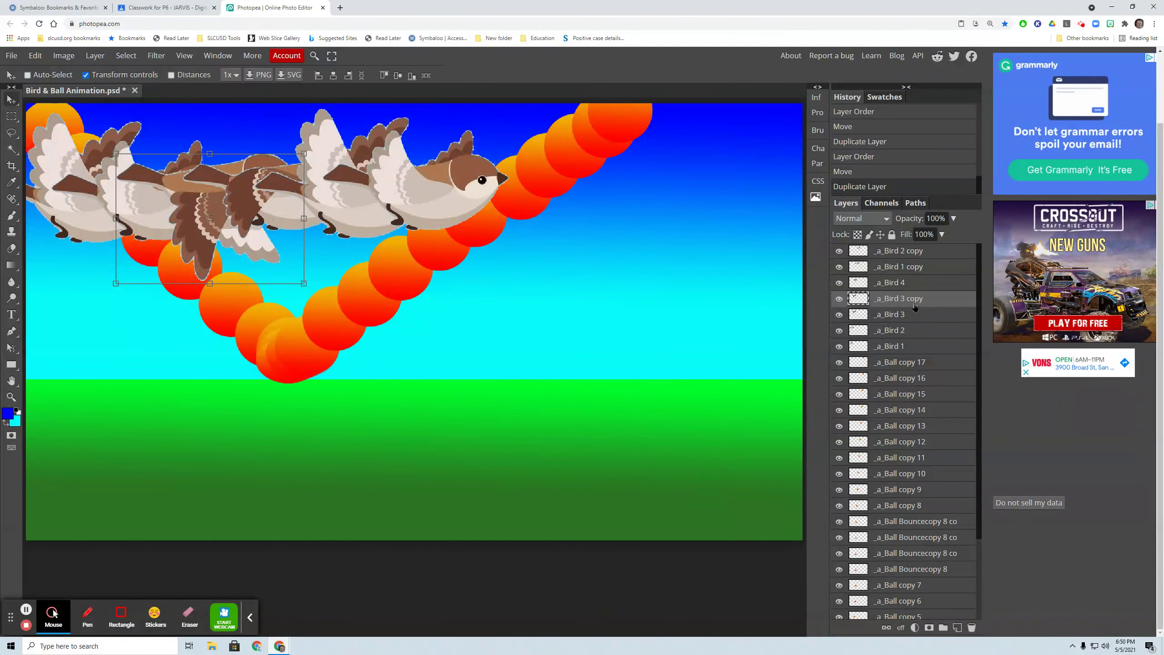
pyautogui.moveTo(914, 303); pyautogui.dragTo(924, 251)
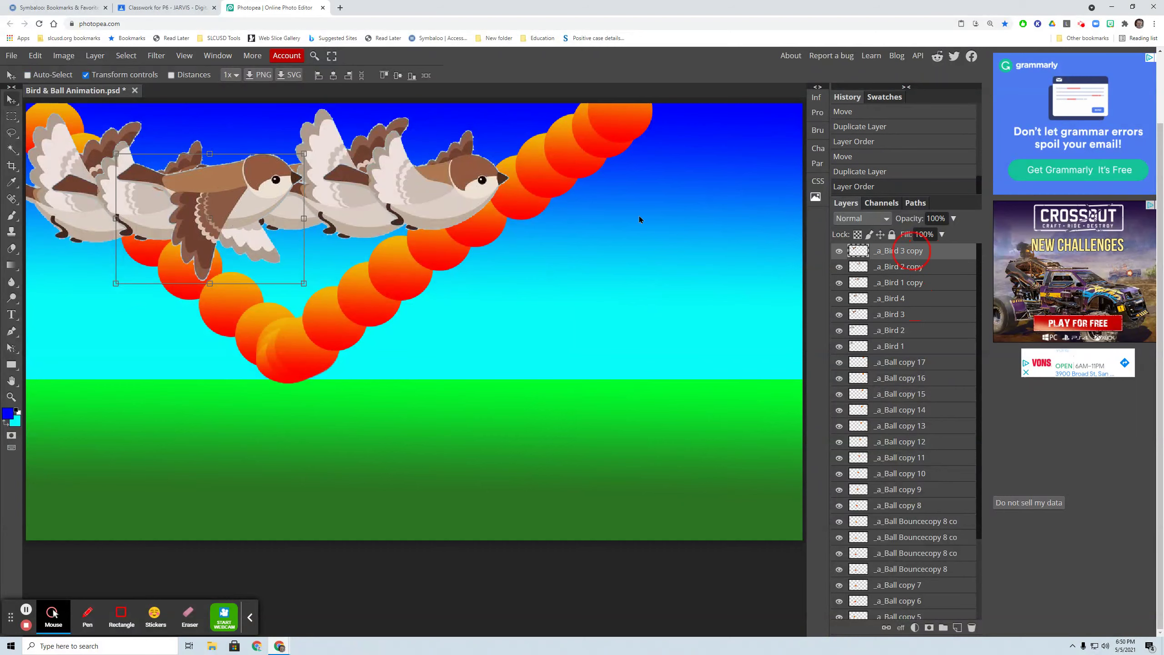
pyautogui.moveTo(237, 206); pyautogui.dragTo(534, 187)
# - Duplicate _a_Bird 4 to the top of the stack and move the bird further right
pyautogui.click(912, 303)
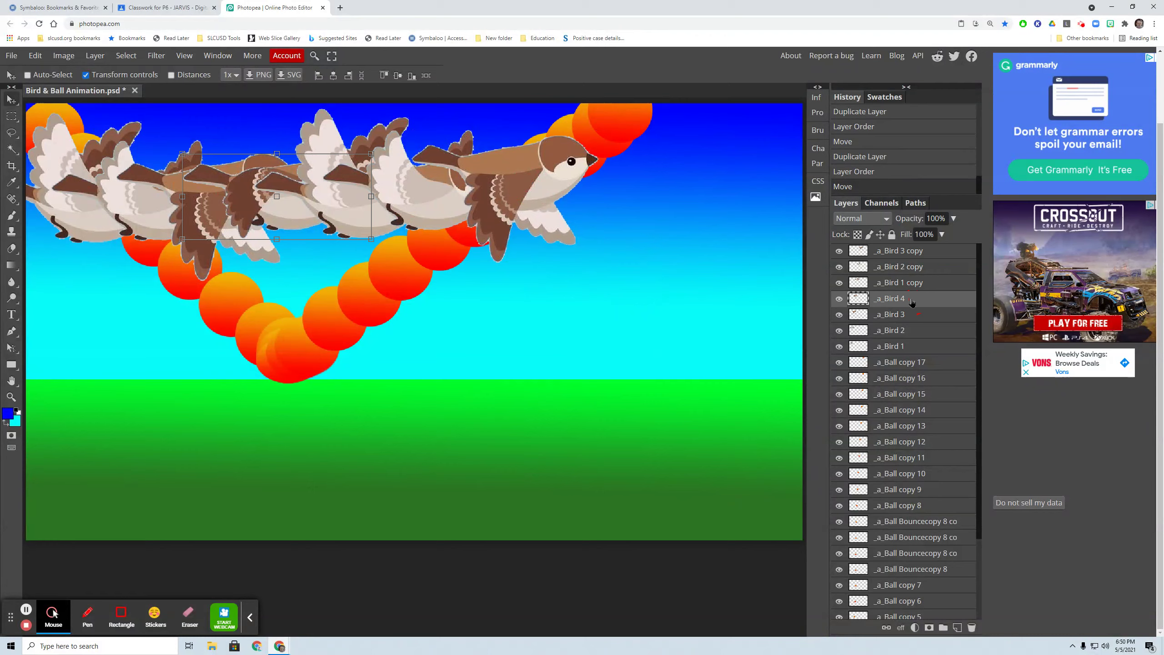
pyautogui.hotkey('ctrl', 'j')
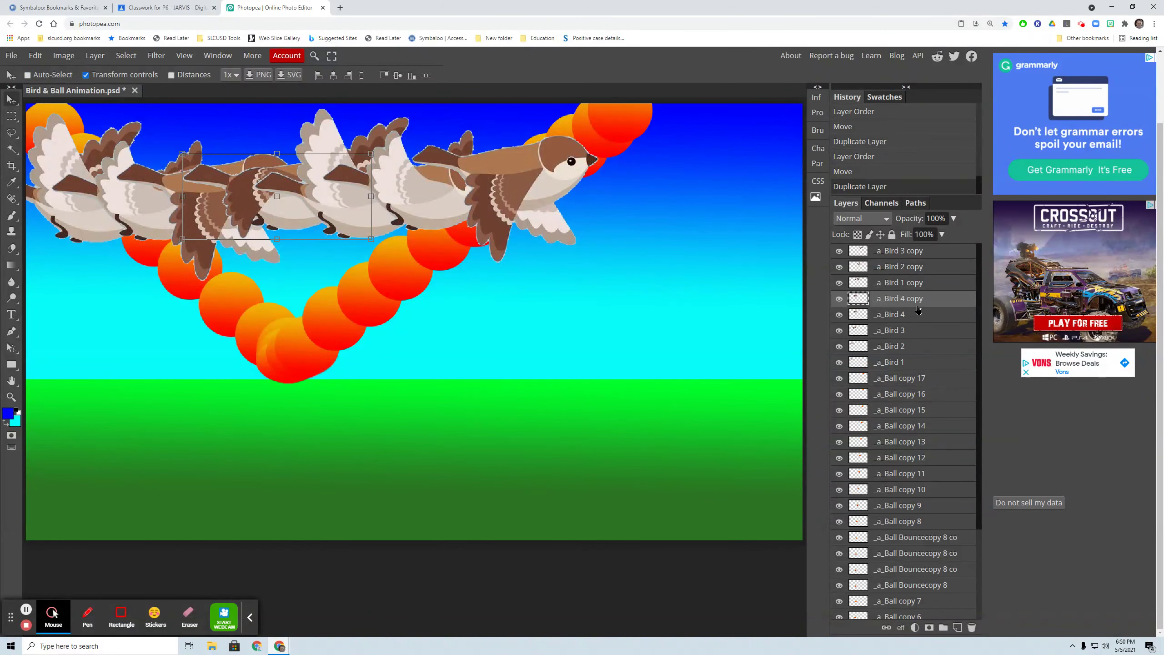
pyautogui.moveTo(918, 293); pyautogui.dragTo(915, 250)
pyautogui.moveTo(285, 185); pyautogui.dragTo(589, 168)
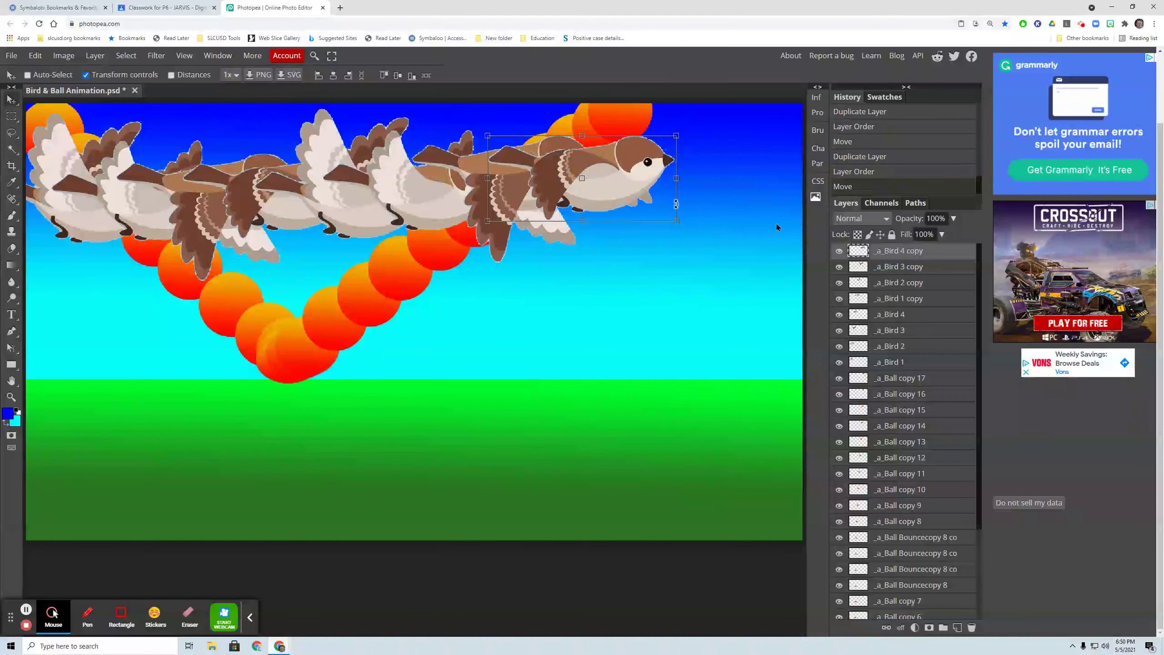
# - Duplicate _a_Bird 1 copy as a top layer and move it about 600 px right
pyautogui.click(918, 305)
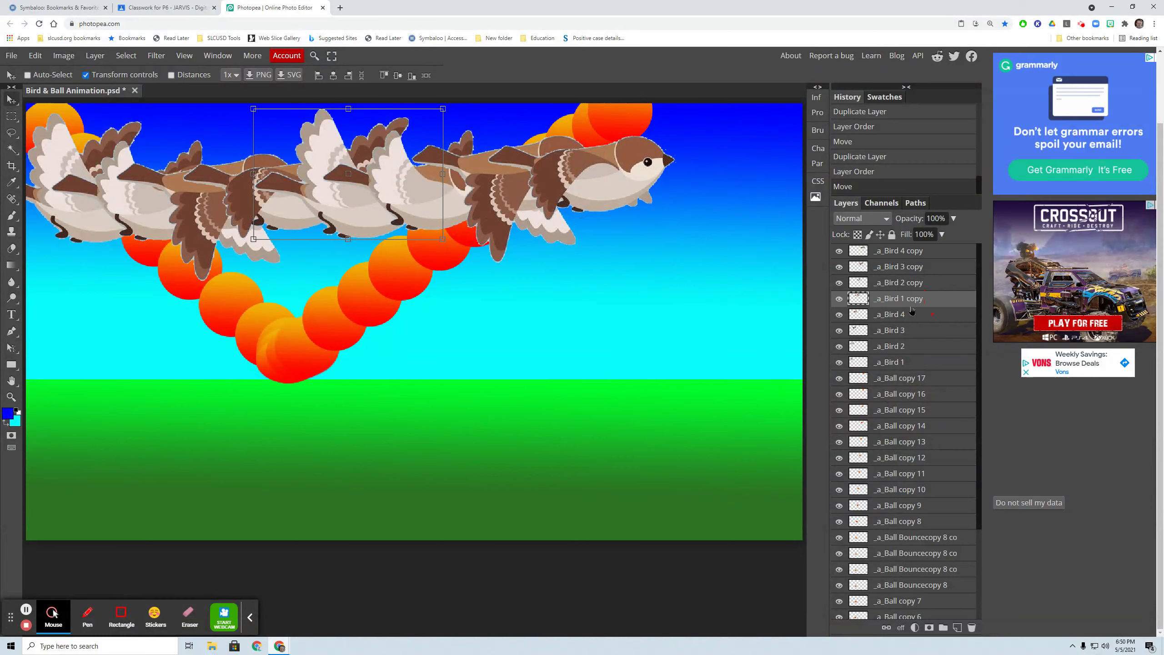
pyautogui.hotkey('ctrl', 'j')
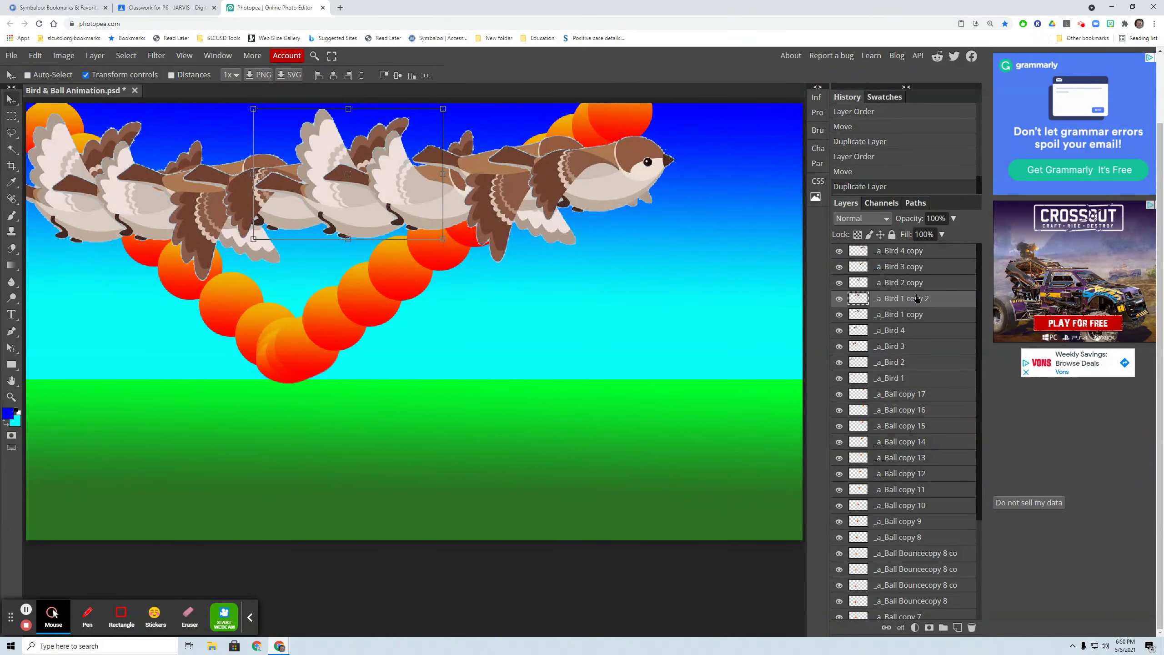
pyautogui.moveTo(917, 304); pyautogui.dragTo(918, 250)
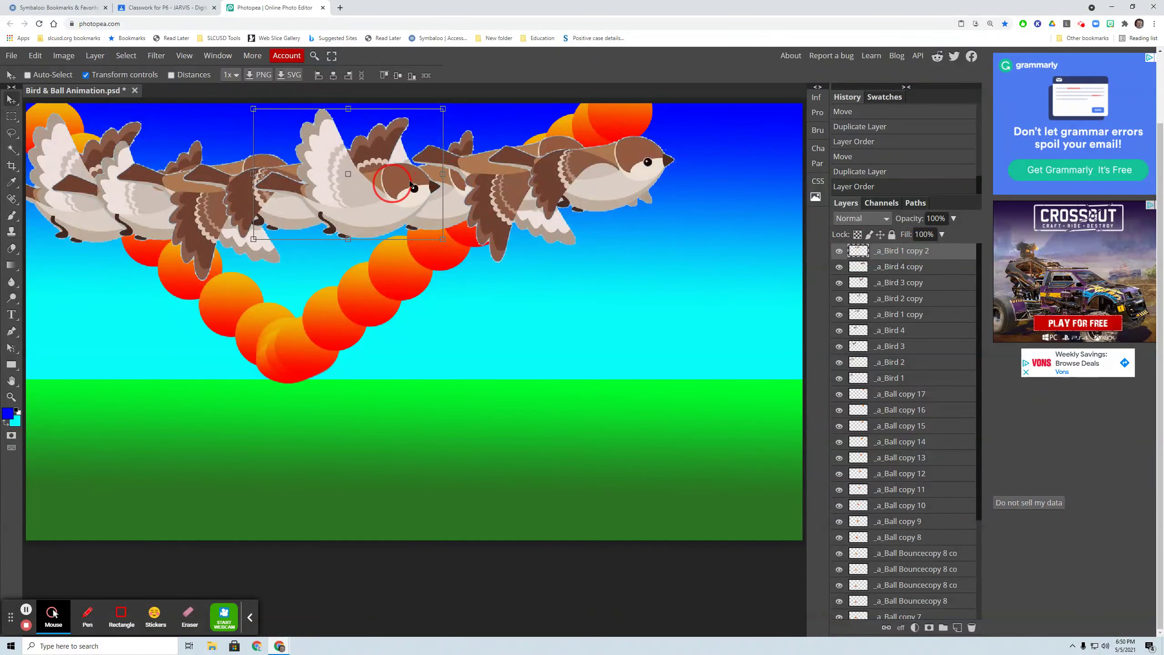
pyautogui.moveTo(413, 187); pyautogui.dragTo(698, 181)
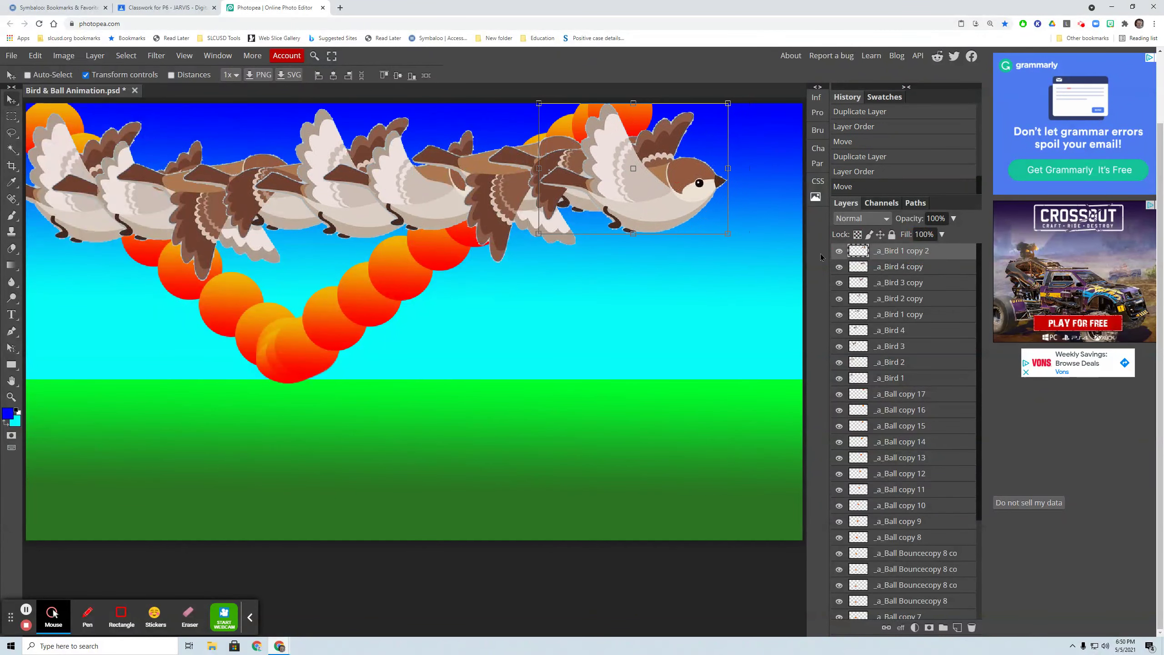
# - Duplicate _a_Bird 2 copy to the top and move the new bird right past the others
pyautogui.click(881, 298)
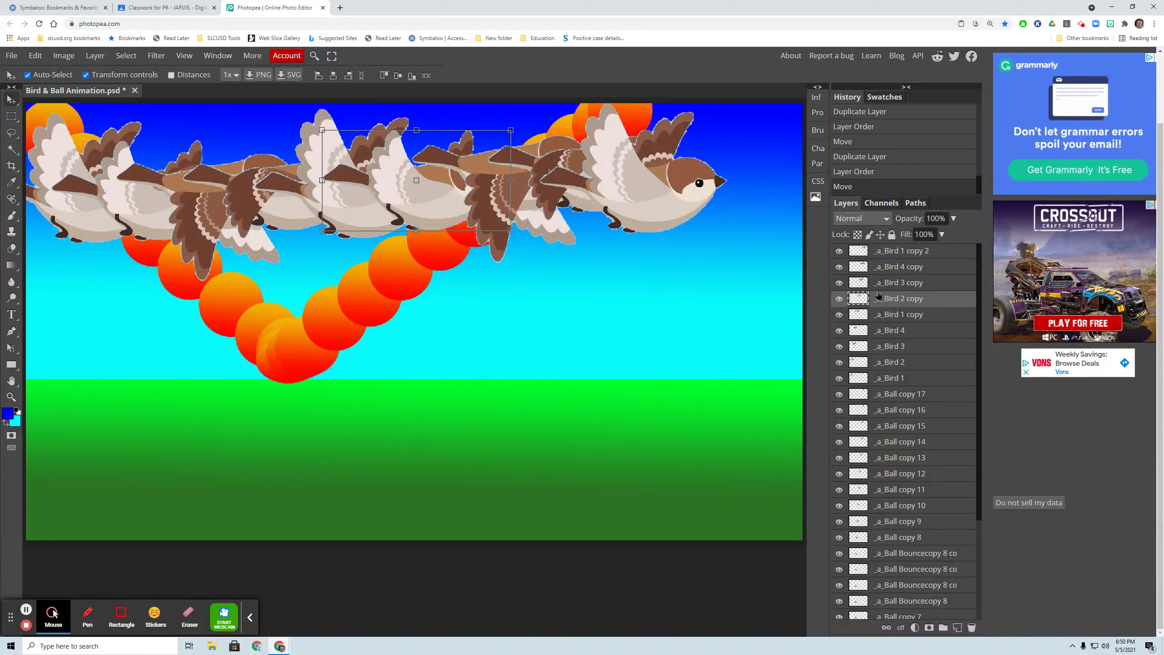
pyautogui.hotkey('ctrl', 'j')
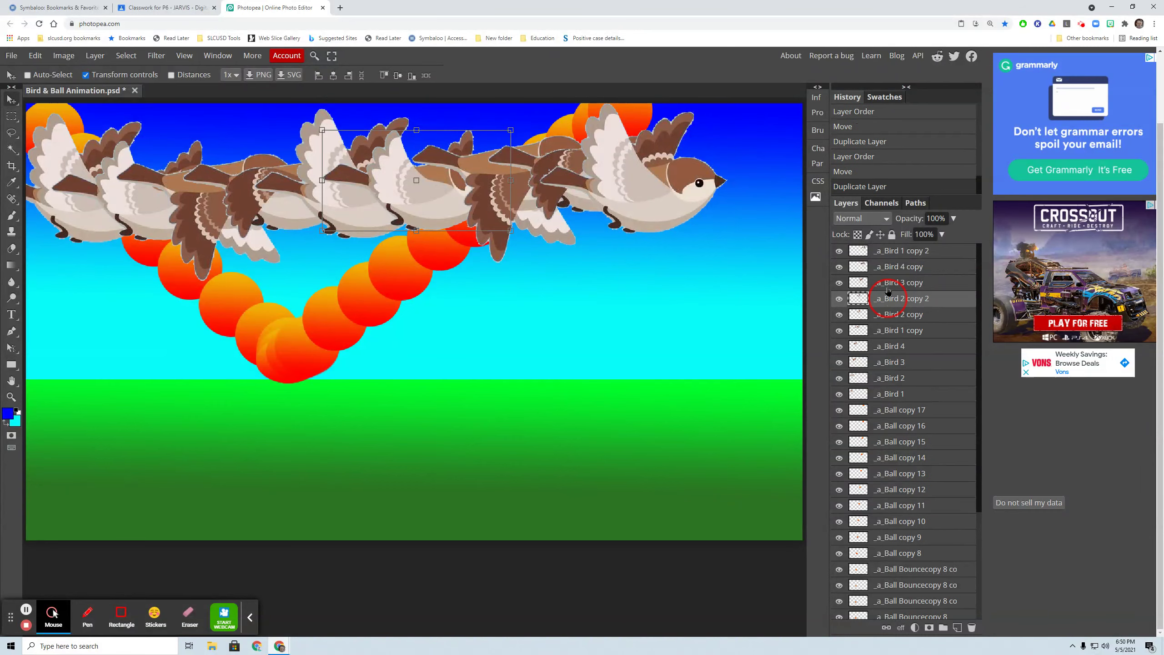
pyautogui.moveTo(887, 291); pyautogui.dragTo(885, 249)
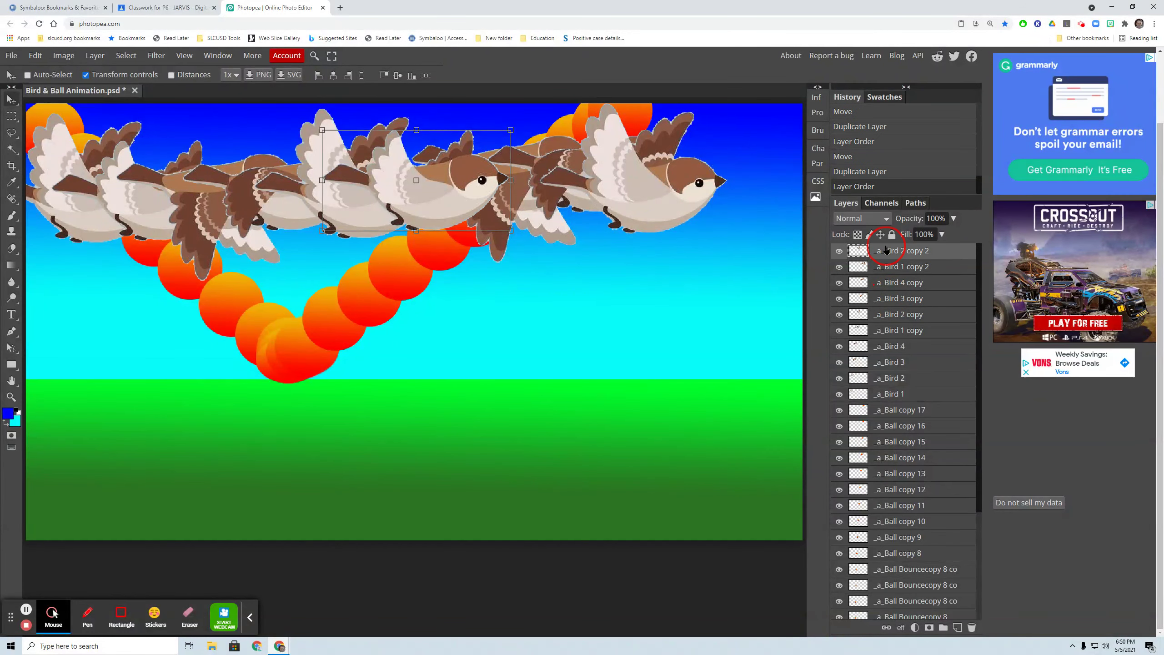
pyautogui.moveTo(436, 200); pyautogui.dragTo(706, 198)
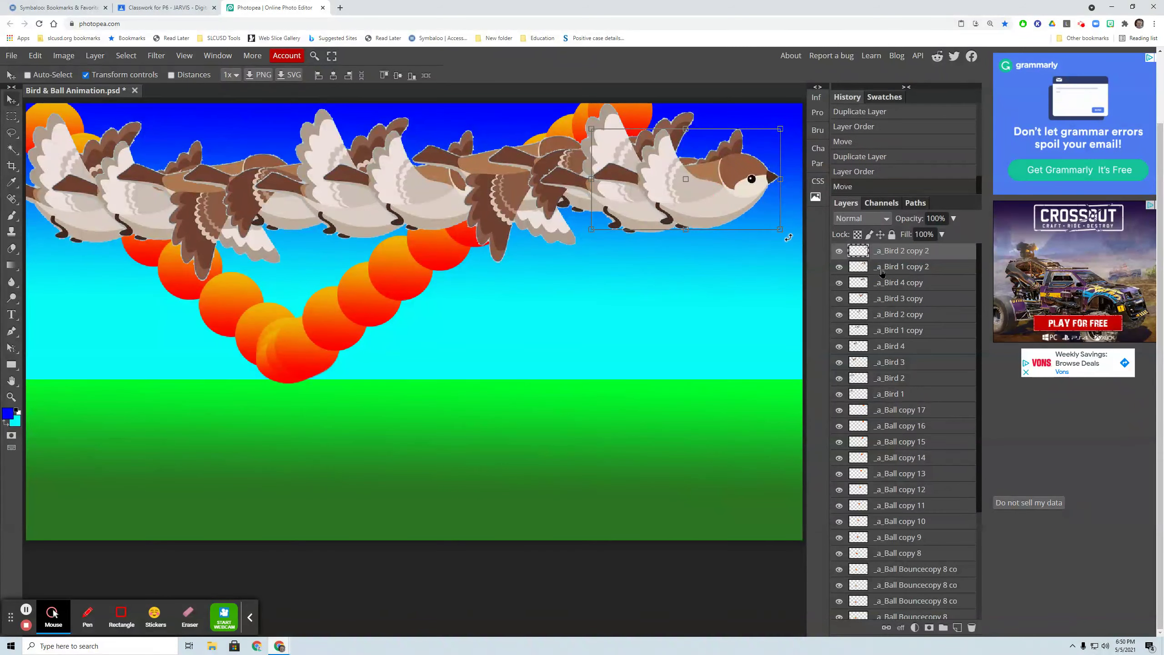
# - Duplicate _a_Bird 3 copy to the top and move the new bird to the sky's right edge
pyautogui.click(920, 299)
pyautogui.hotkey('ctrl', 'j')
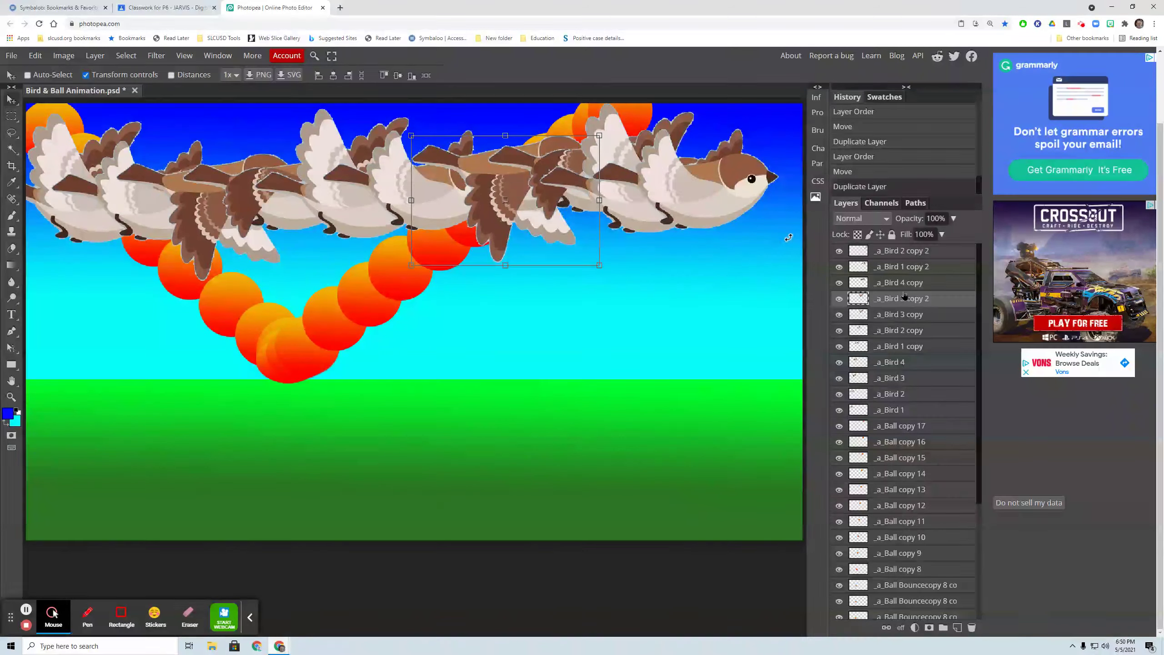
pyautogui.moveTo(907, 305)
pyautogui.mouseDown()
pyautogui.moveTo(914, 290)
pyautogui.moveTo(886, 252)
pyautogui.mouseUp()
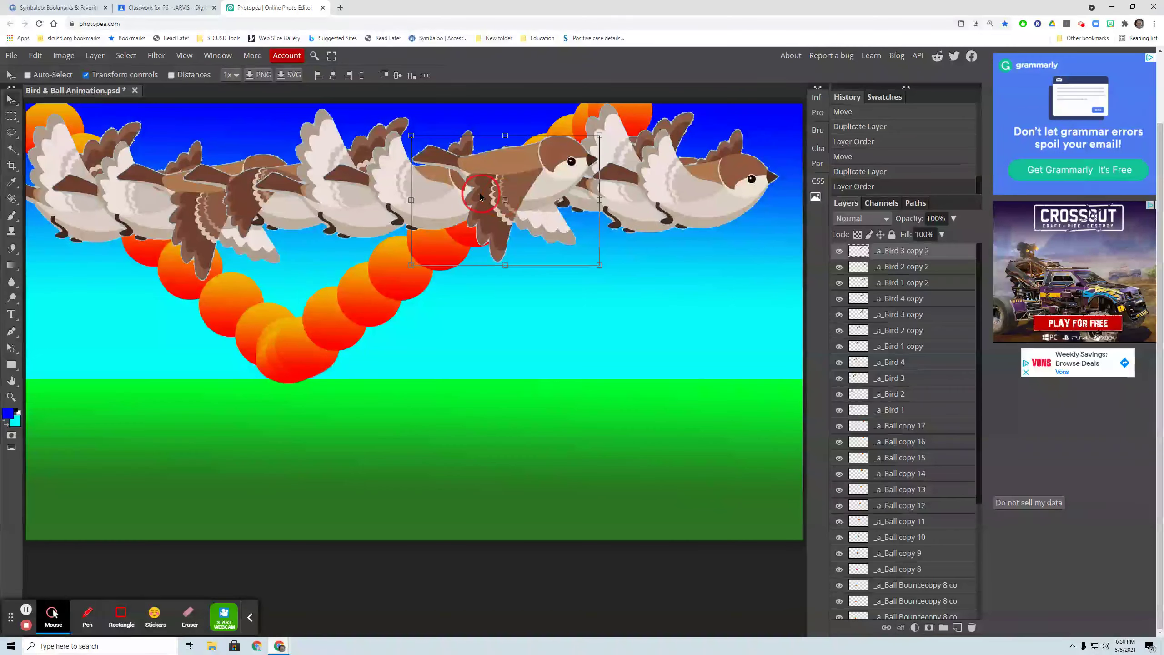
pyautogui.moveTo(484, 196); pyautogui.dragTo(730, 186)
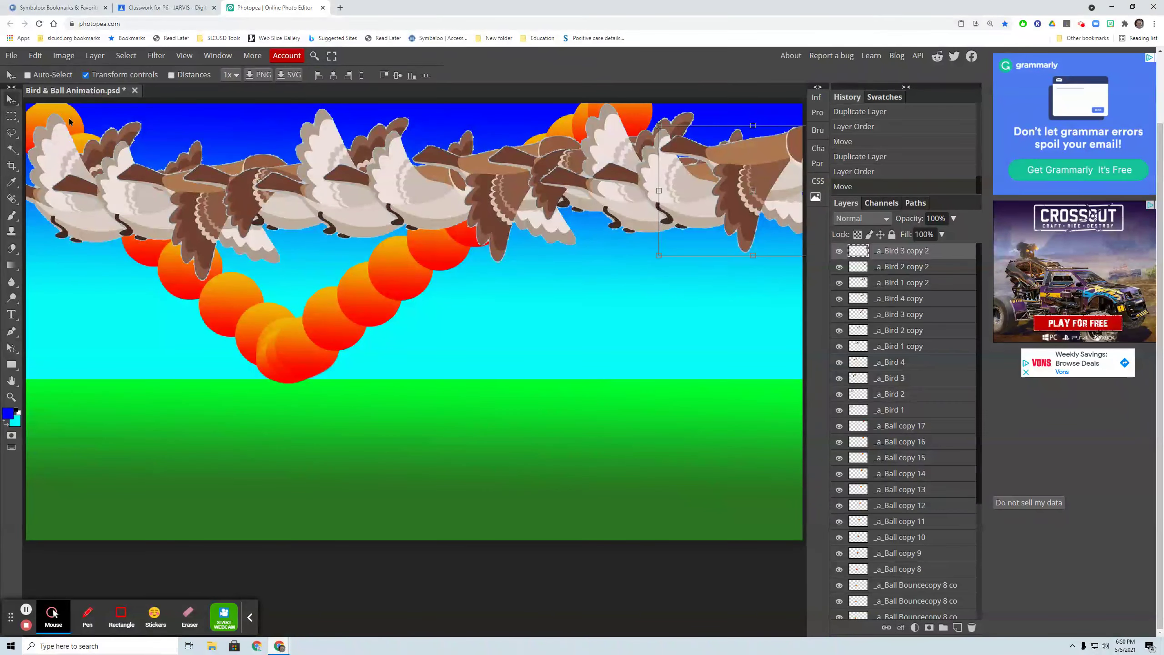
# - Save as PSD over the existing Bird & Ball Animation.psd, confirming the replacement
pyautogui.scroll(-3, 917, 487)
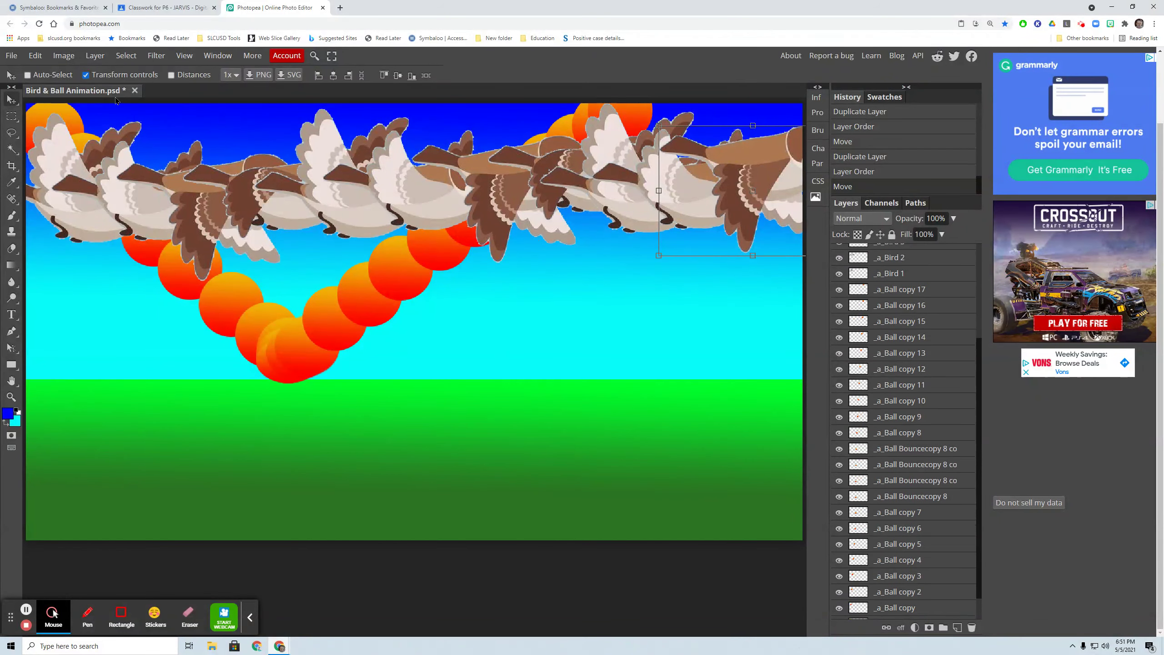
pyautogui.click(11, 55)
pyautogui.click(46, 183)
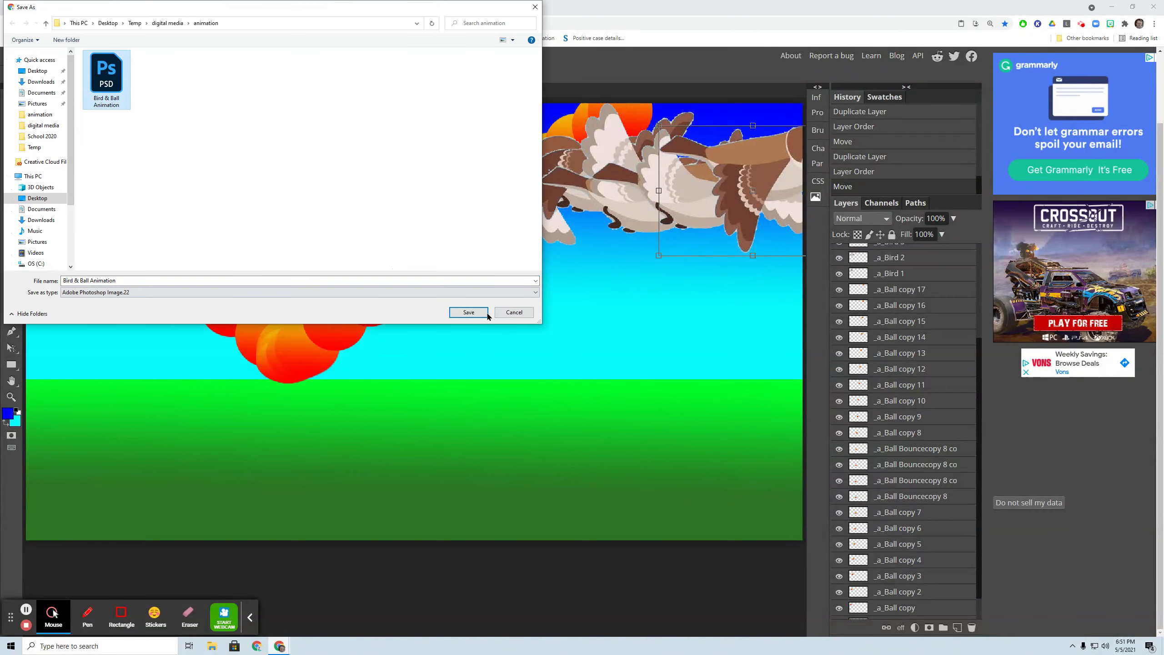
pyautogui.click(486, 315)
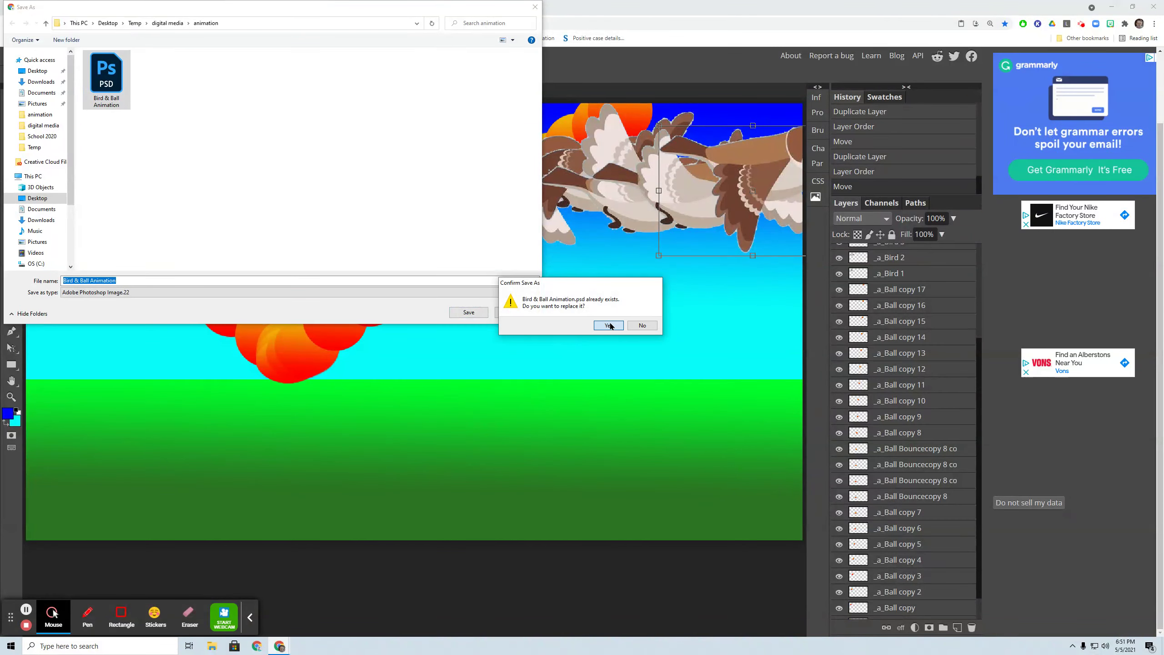
pyautogui.click(609, 325)
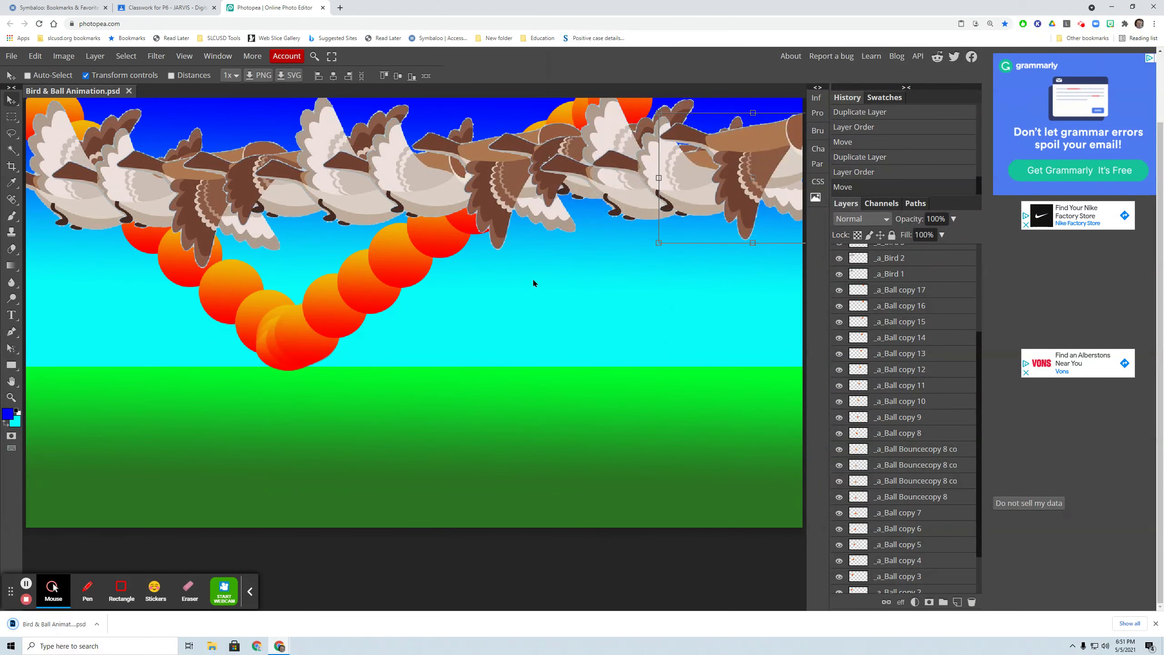
pyautogui.click(11, 56)
pyautogui.moveTo(46, 220)
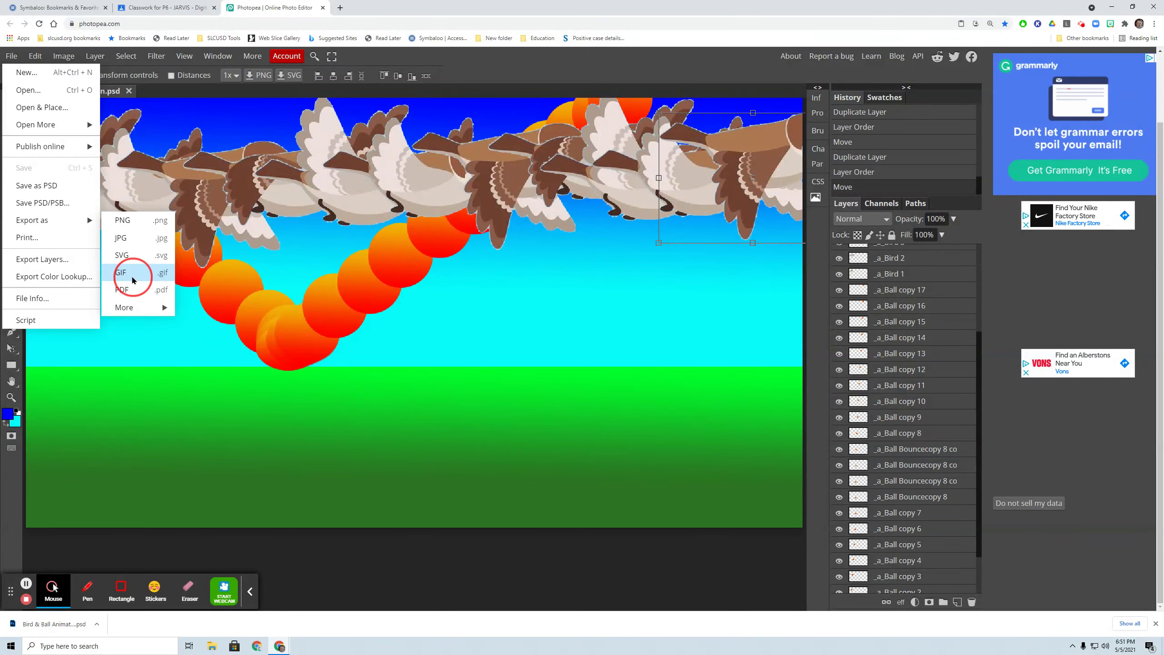
# - Export the animation as GIF and preview the 1280×720 bird and ball frames cycling
pyautogui.click(130, 278)
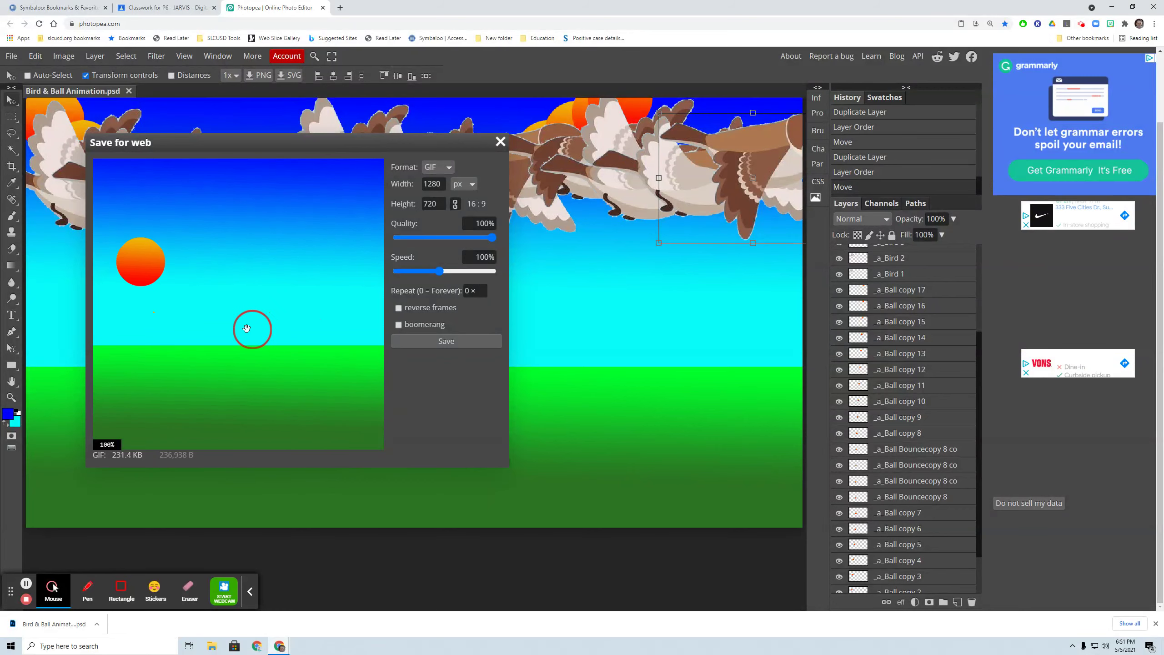
pyautogui.click(280, 346)
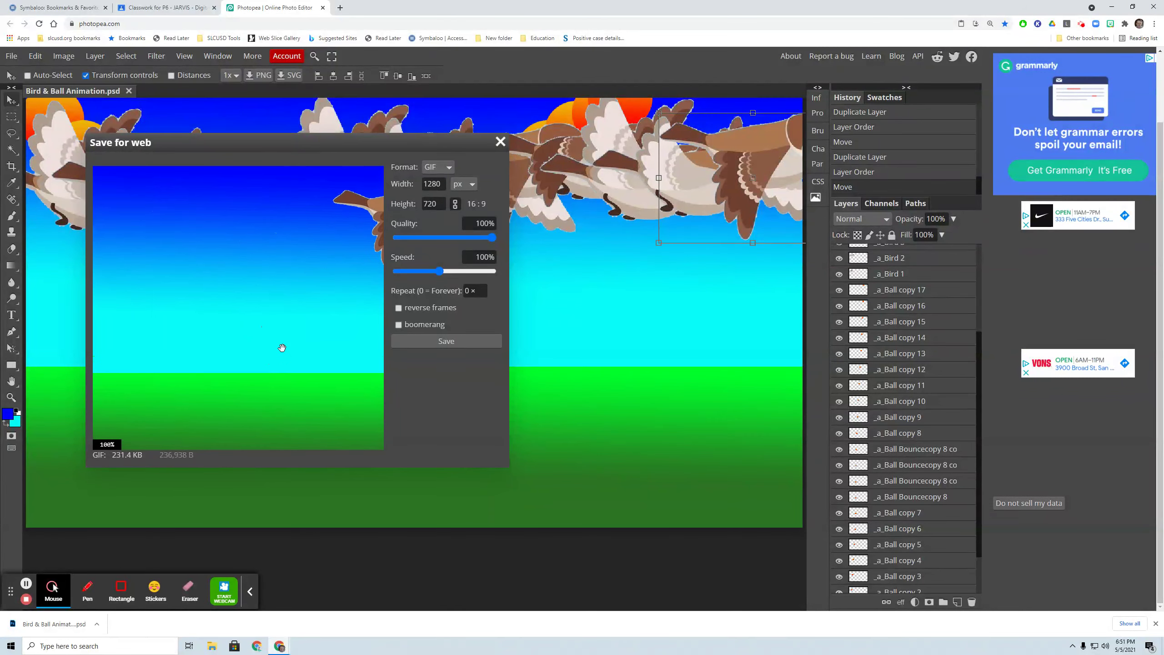
pyautogui.click(319, 324)
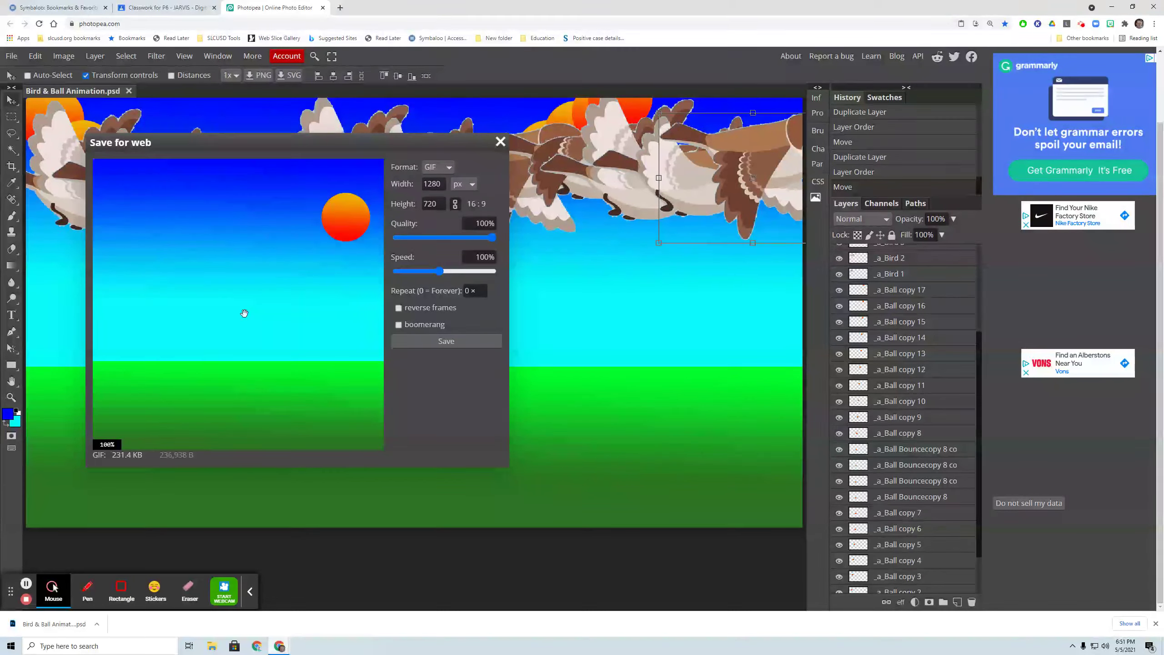
pyautogui.moveTo(314, 332); pyautogui.dragTo(344, 336)
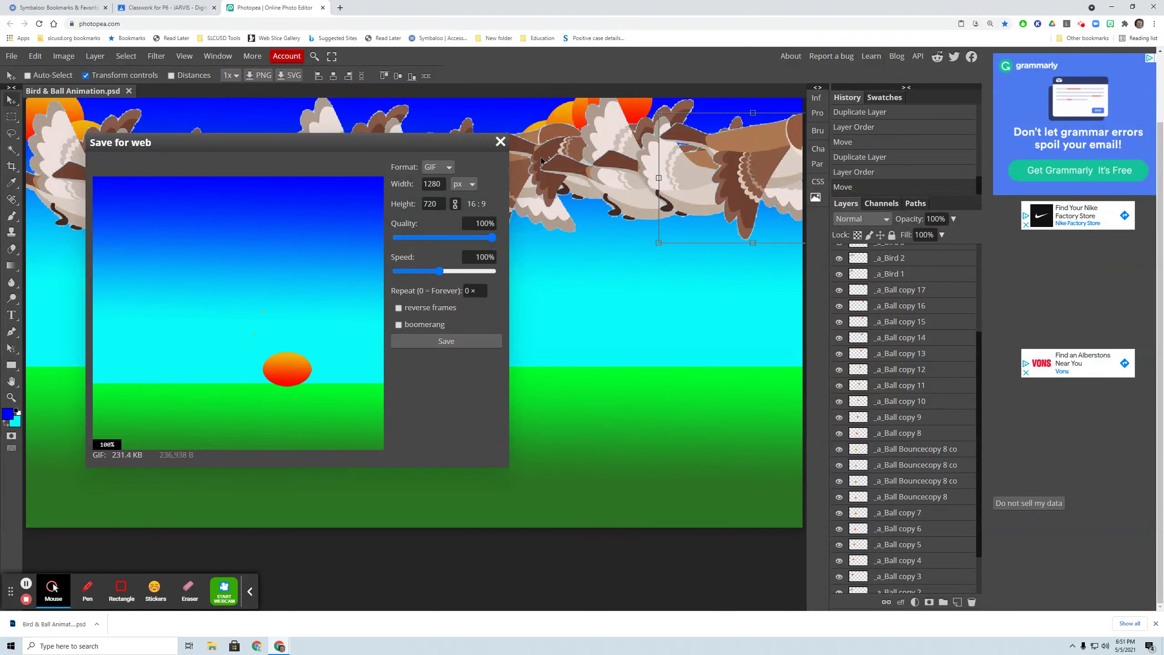
# - Close the Save for web dialog to return to the Bird & Ball Animation.psd canvas
pyautogui.click(500, 144)
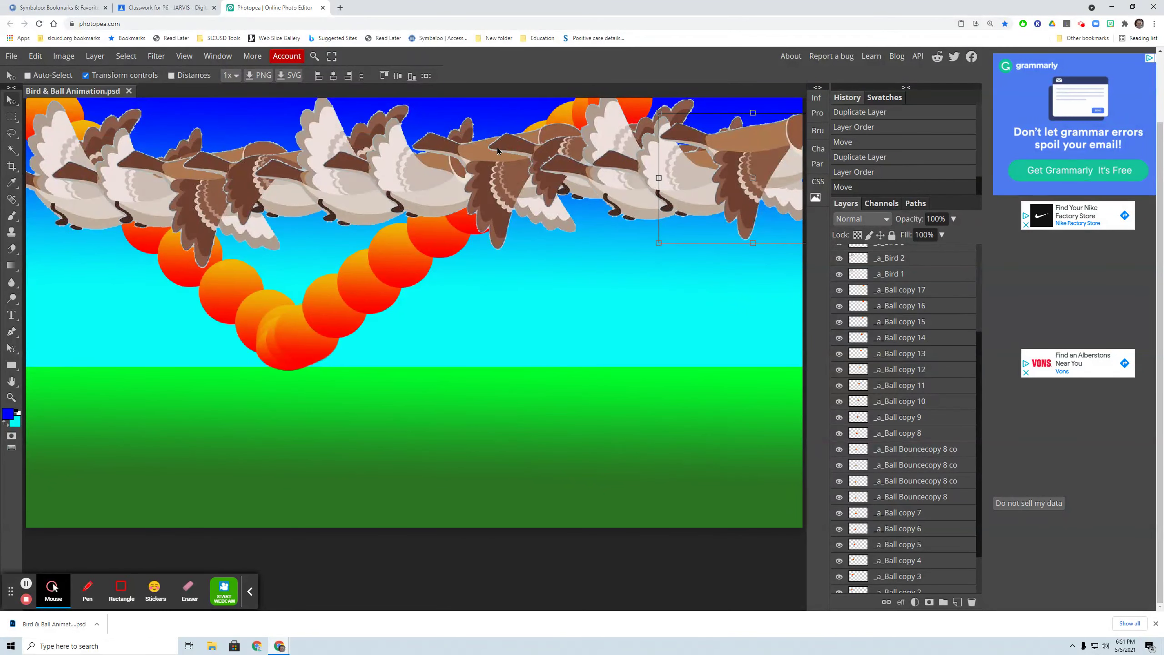